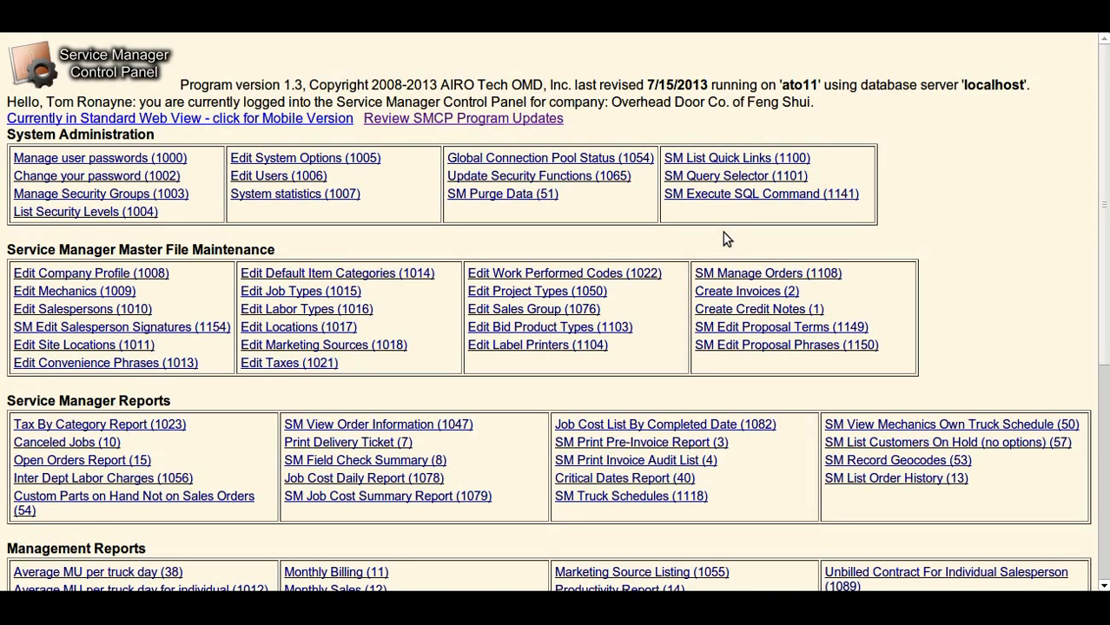
# Start a new bid through Edit Bids and assign it to salesperson 104.
pyautogui.scroll(-5, 608, 269)
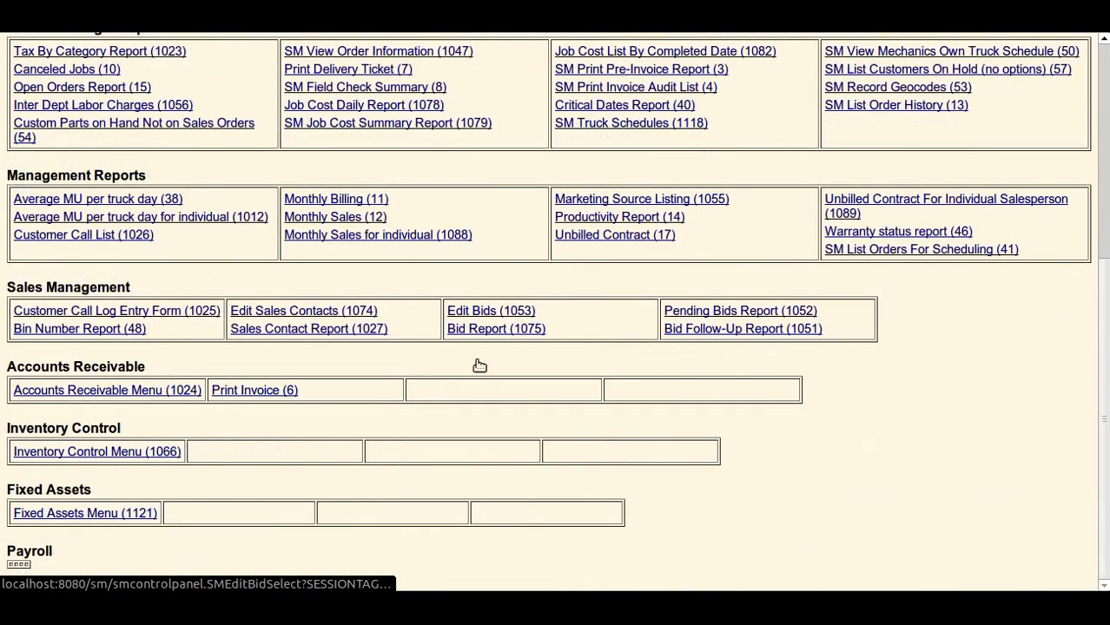
pyautogui.click(484, 316)
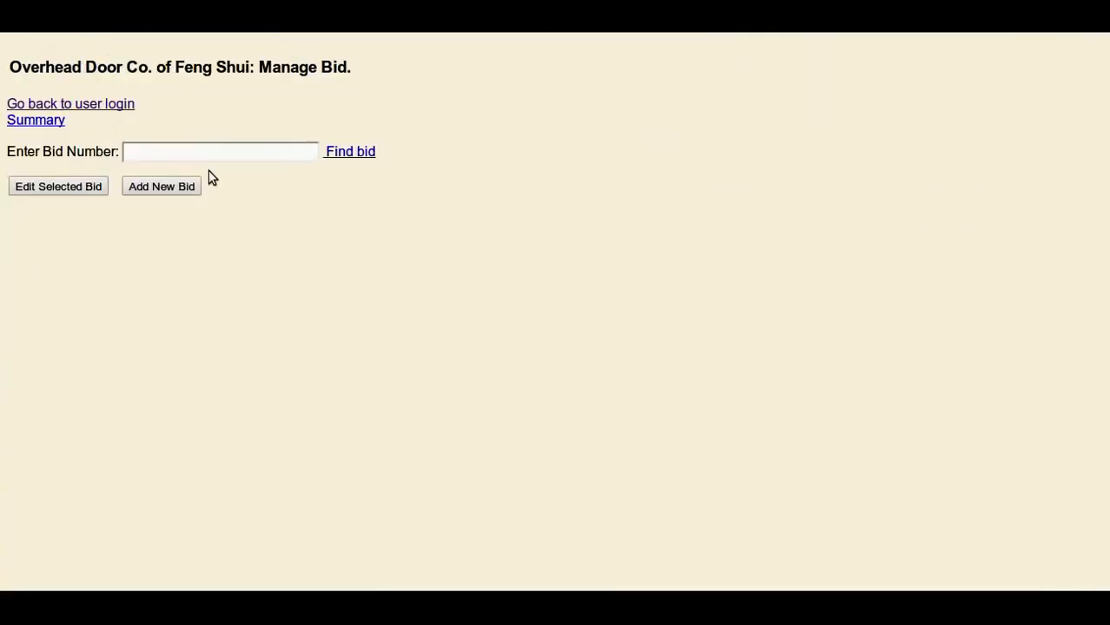
pyautogui.click(186, 188)
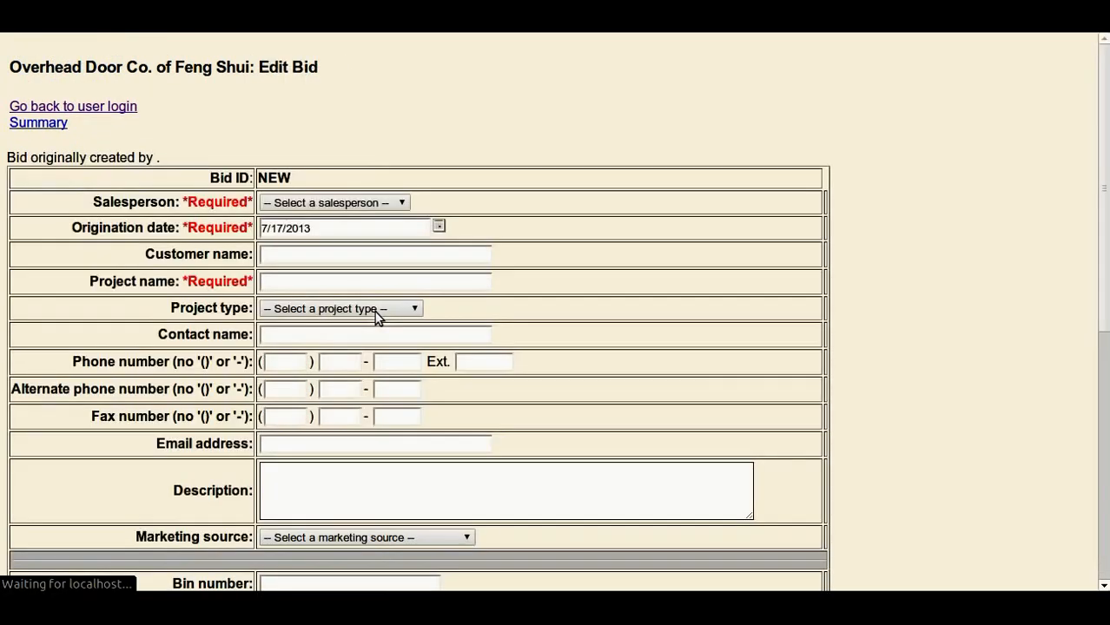
pyautogui.click(280, 206)
pyautogui.press('Down')
pyautogui.press('Return')
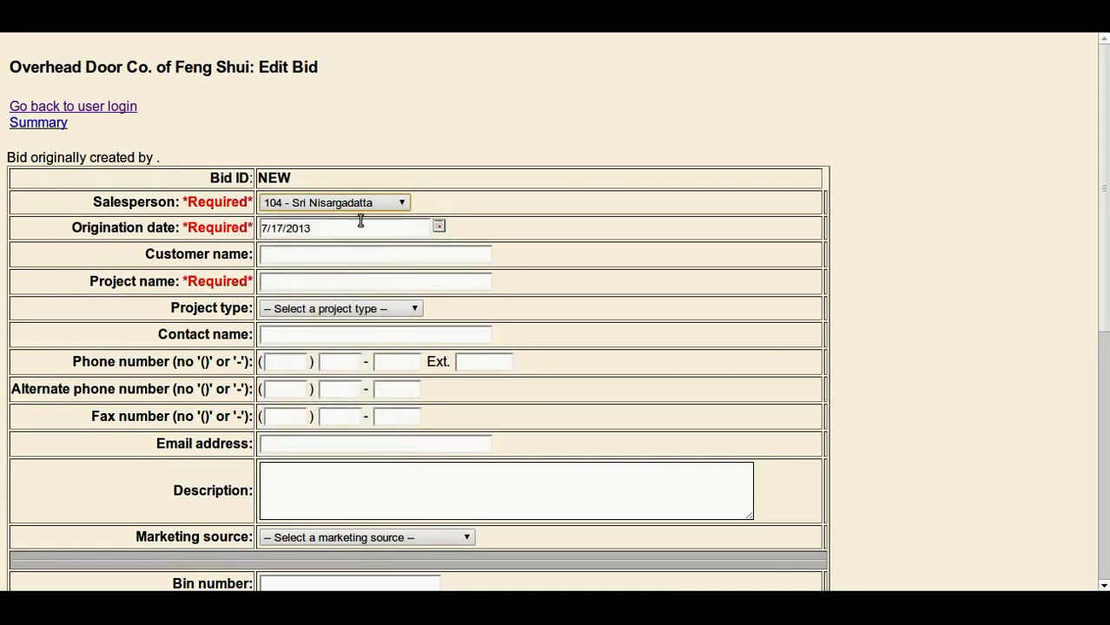
# Enter the customer's residence as the bid's project name and set the project type to Residential Sales.
pyautogui.click(319, 282)
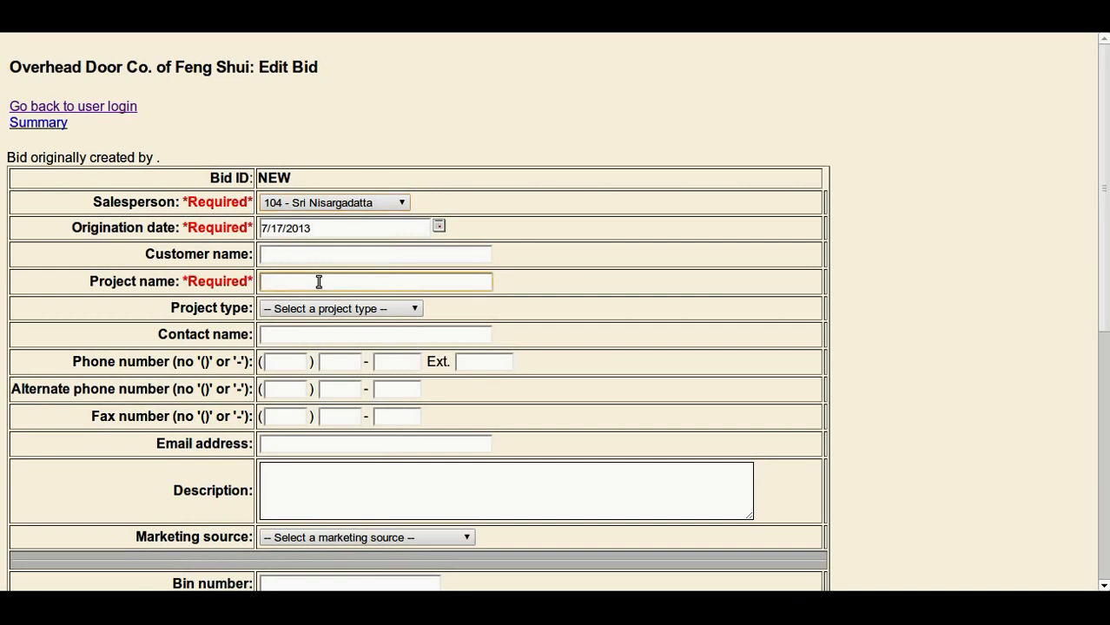
pyautogui.write('Harrison')
pyautogui.press('Down')
pyautogui.press('Return')
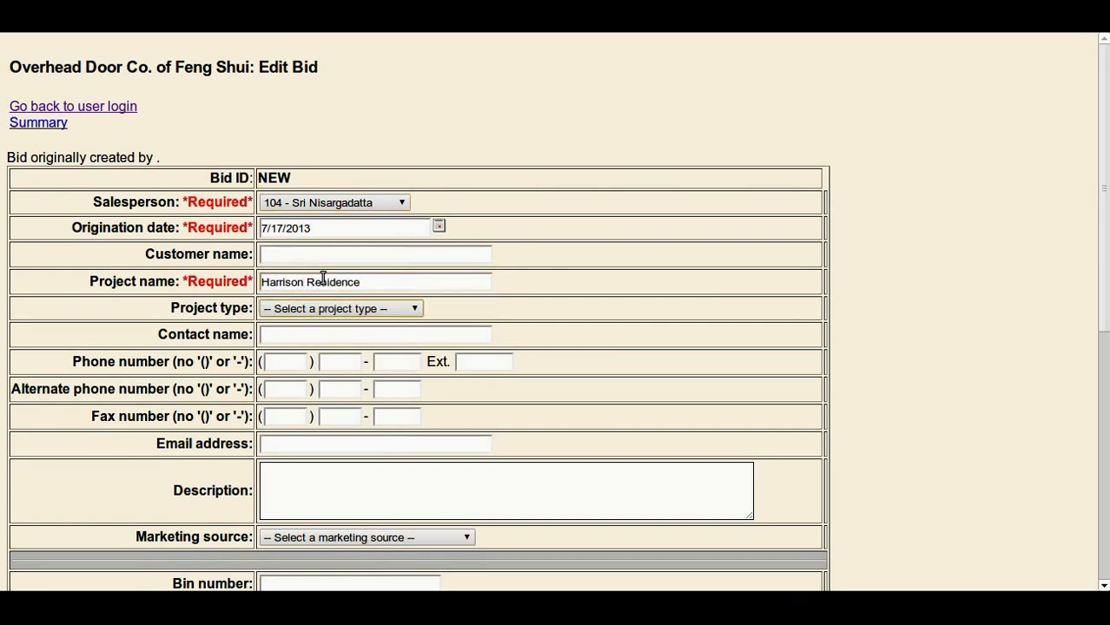
pyautogui.press('Down')
pyautogui.press('Down')
pyautogui.press('Down')
pyautogui.press('Down')
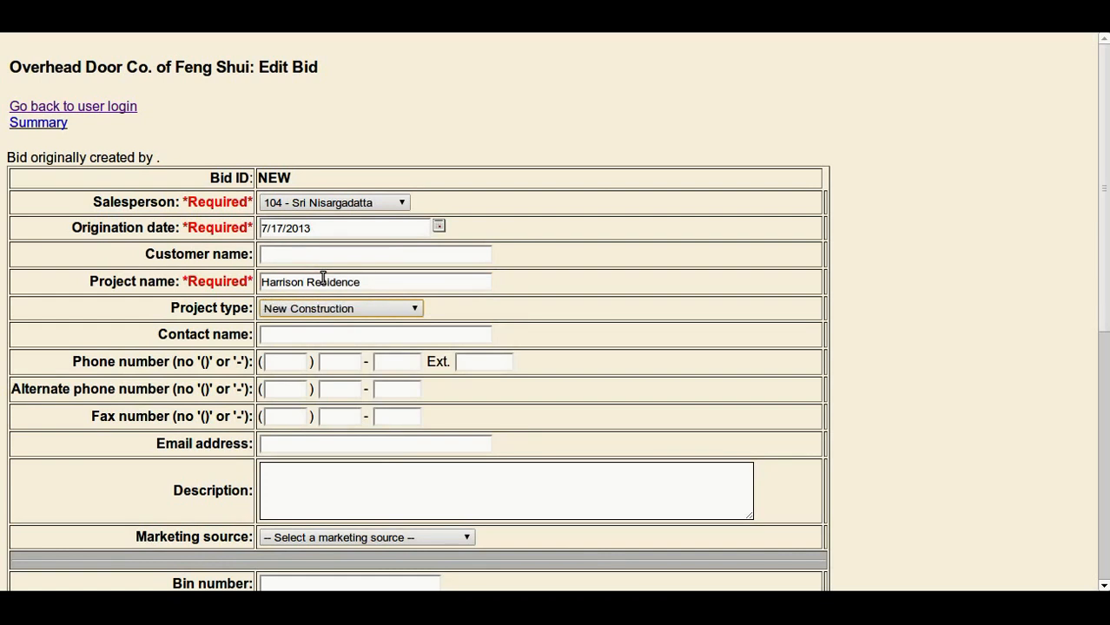
pyautogui.press('Tab')
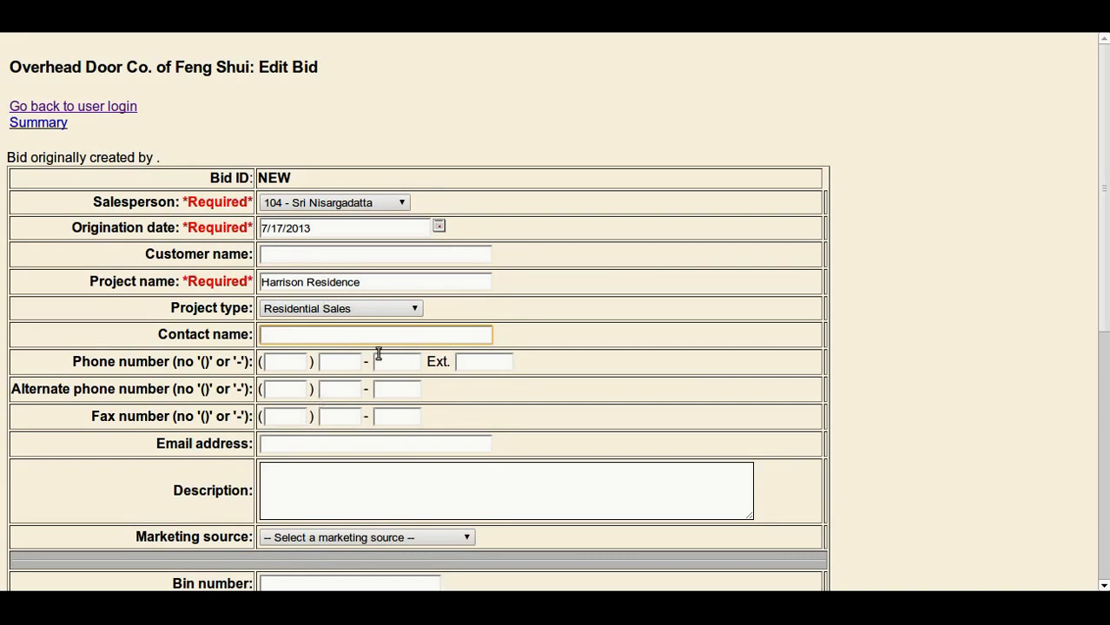
# Examine the remaining bid fields, from contact details and bid dates to follow-up notes and bid status.
pyautogui.scroll(-4, 379, 354)
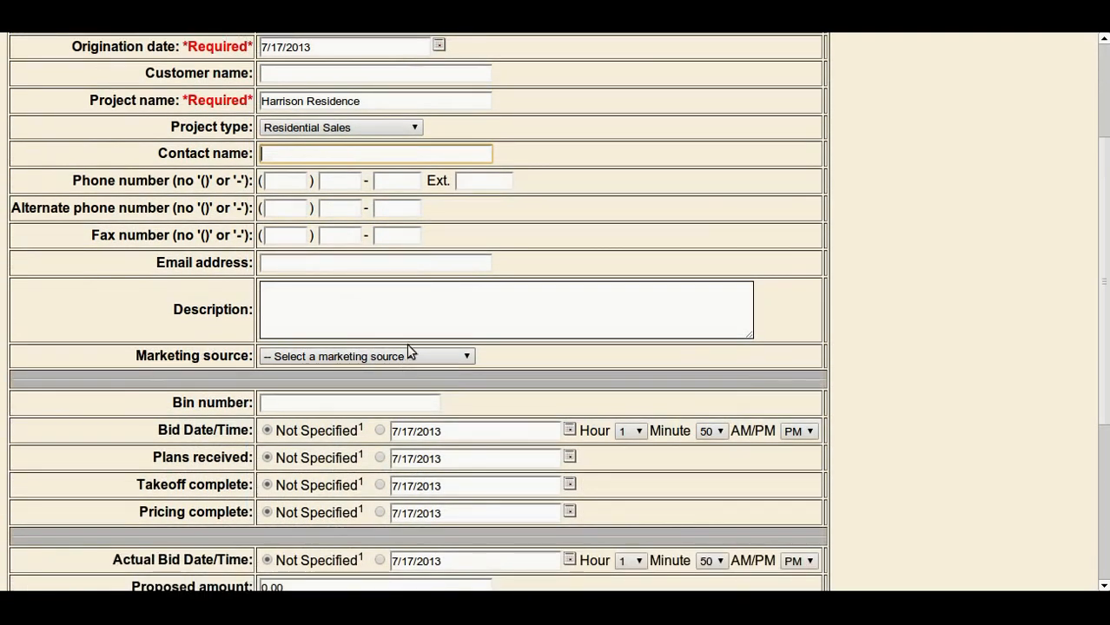
pyautogui.scroll(1, 396, 317)
pyautogui.scroll(-1, 382, 314)
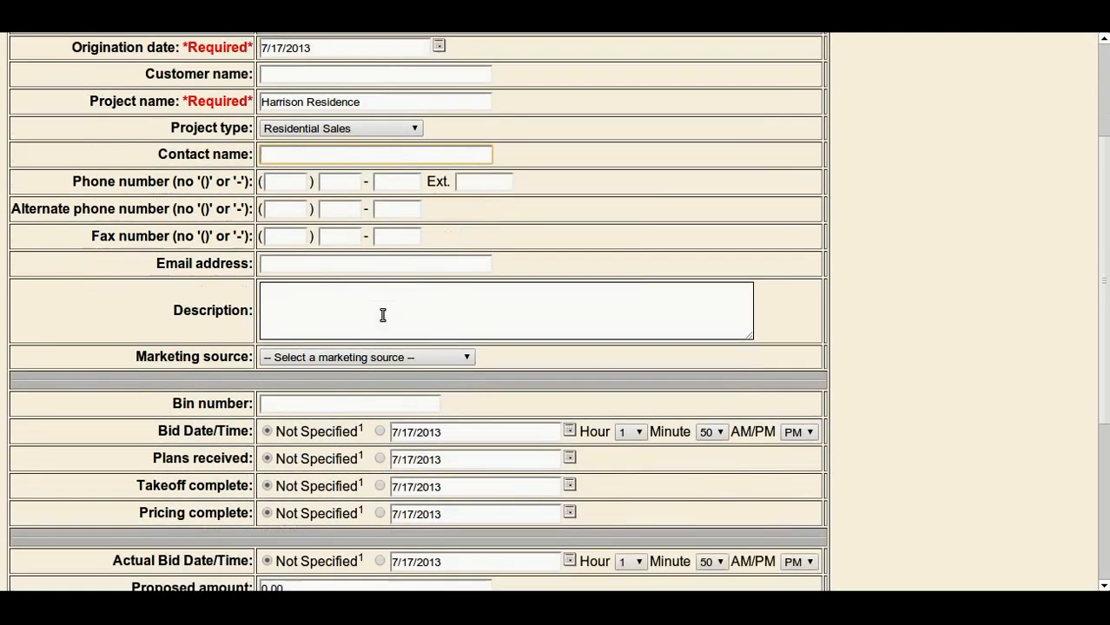
pyautogui.scroll(-2, 397, 270)
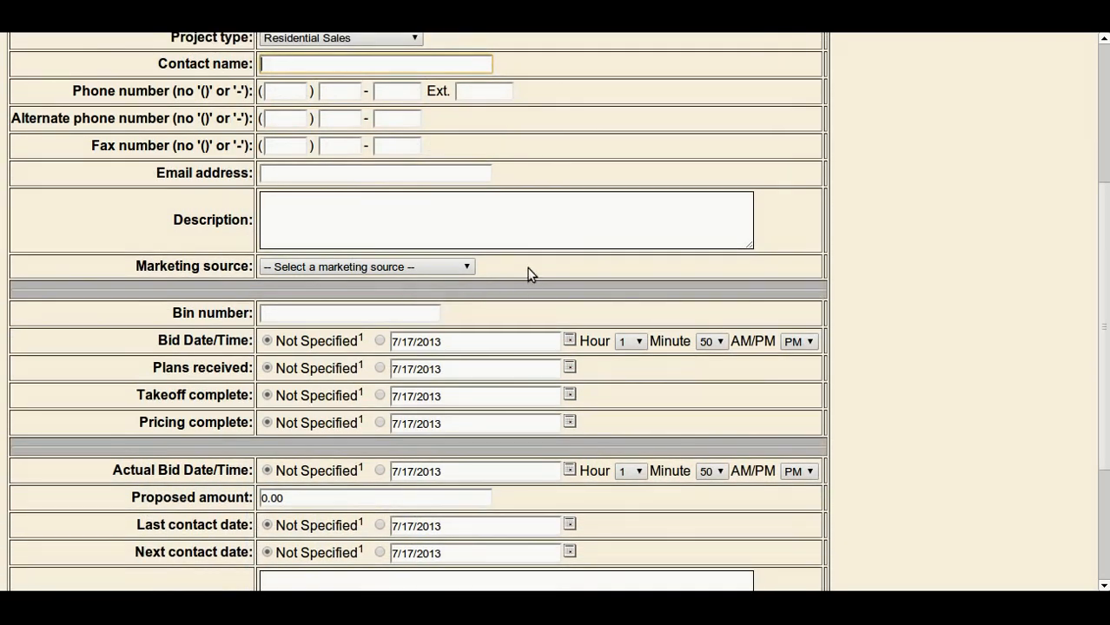
pyautogui.scroll(-2, 532, 274)
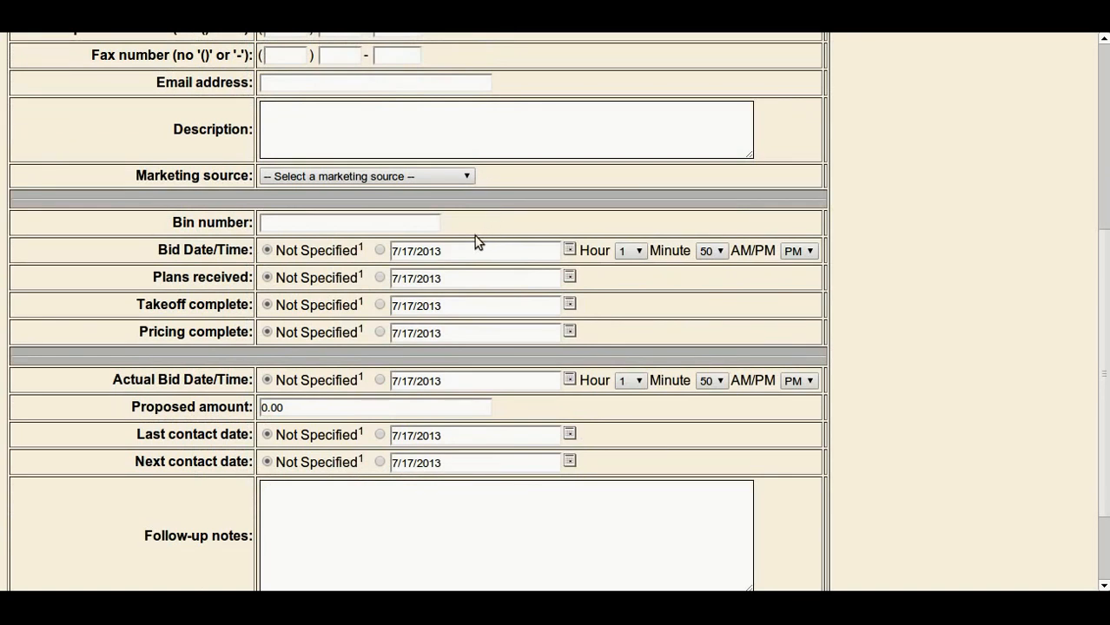
pyautogui.scroll(-1, 476, 245)
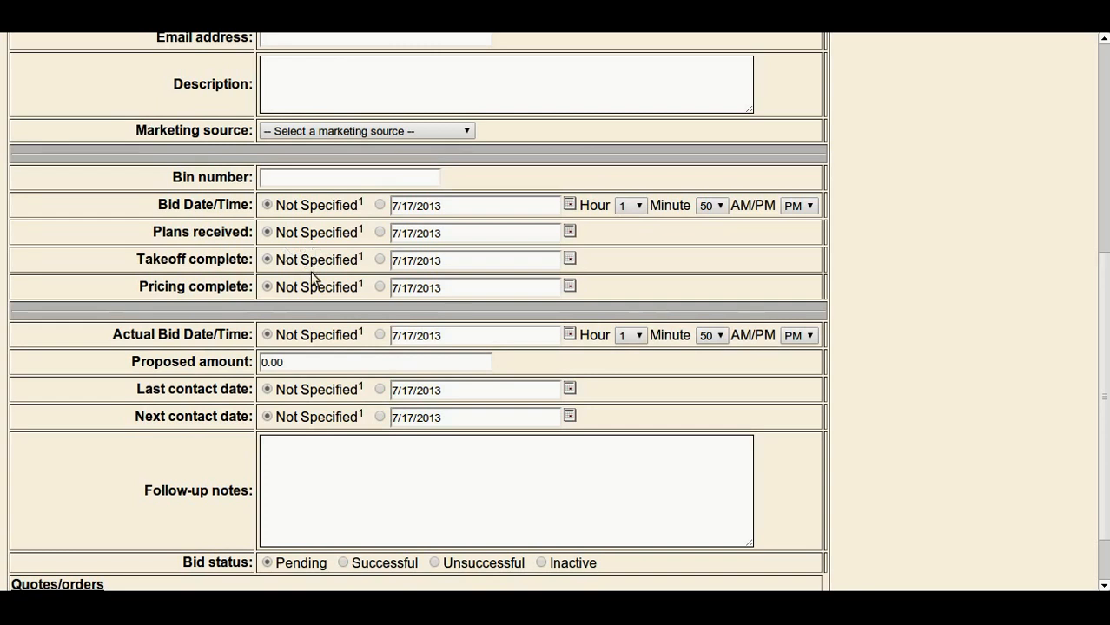
pyautogui.scroll(-1, 306, 391)
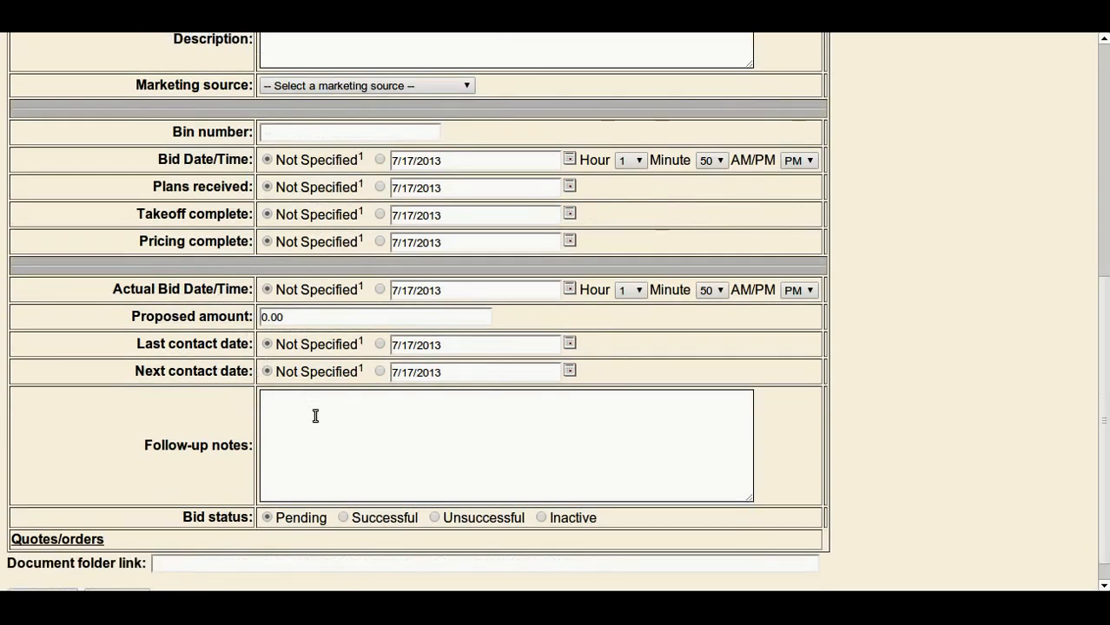
pyautogui.scroll(-1, 315, 429)
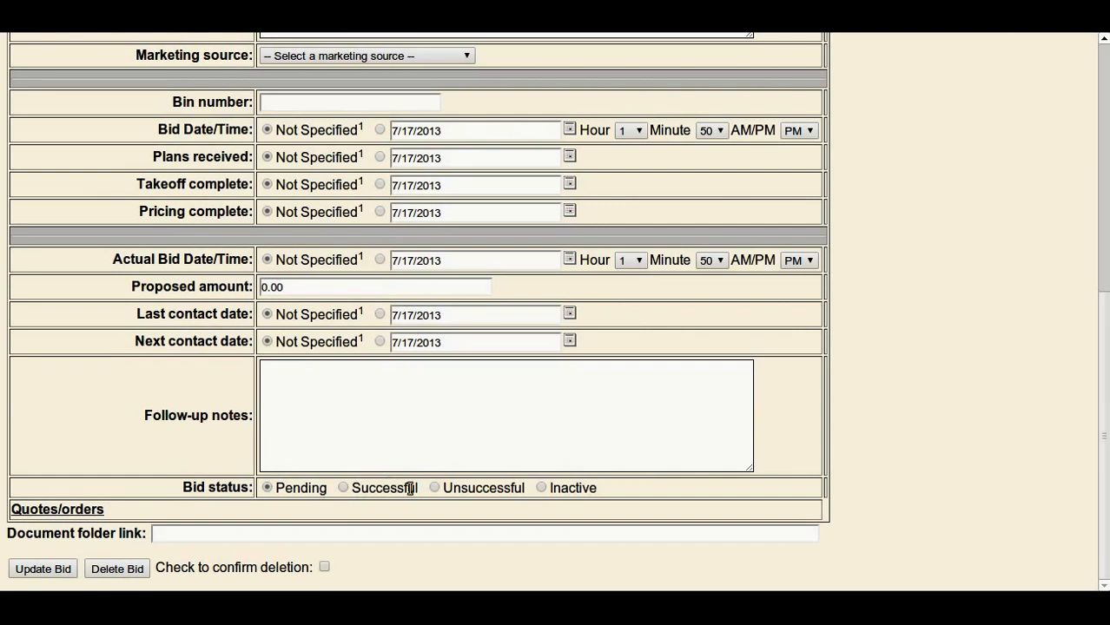
pyautogui.scroll(1, 404, 491)
pyautogui.scroll(-1, 404, 491)
pyautogui.scroll(1, 410, 330)
pyautogui.scroll(-1, 371, 360)
# Save the bid and start a new quote in SM Manage Orders with the customer field left empty.
pyautogui.click(49, 570)
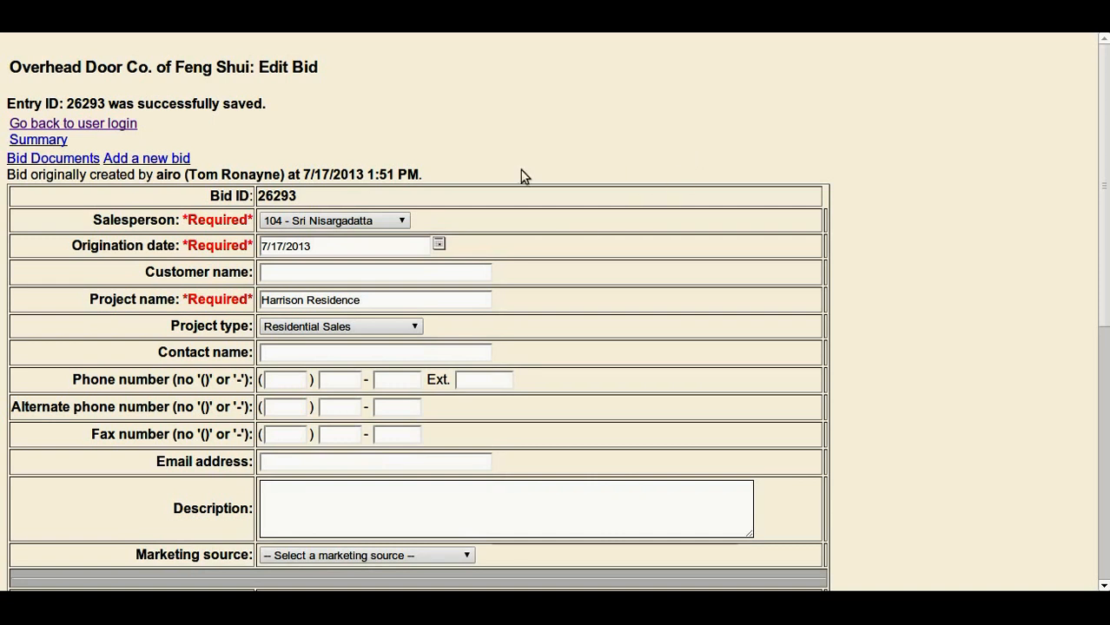
pyautogui.click(125, 126)
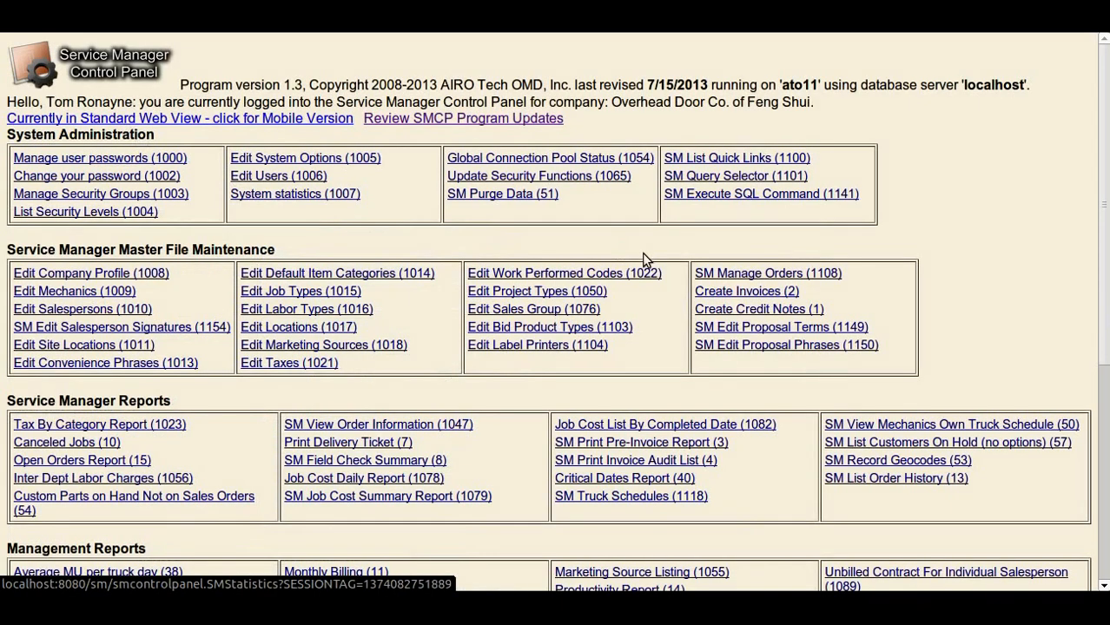
pyautogui.click(752, 274)
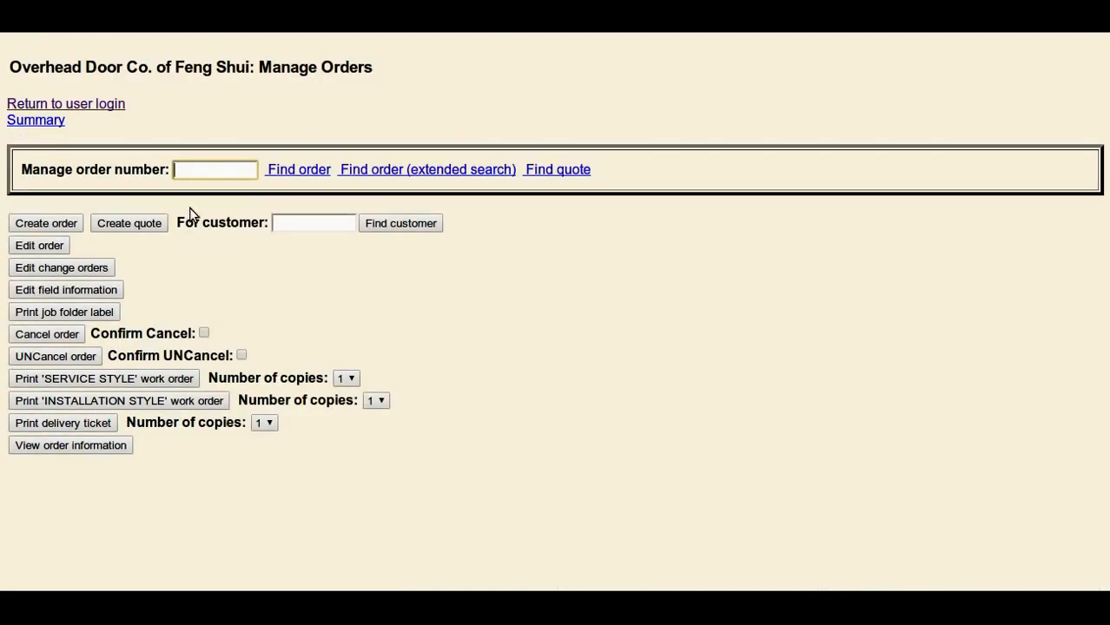
pyautogui.click(282, 222)
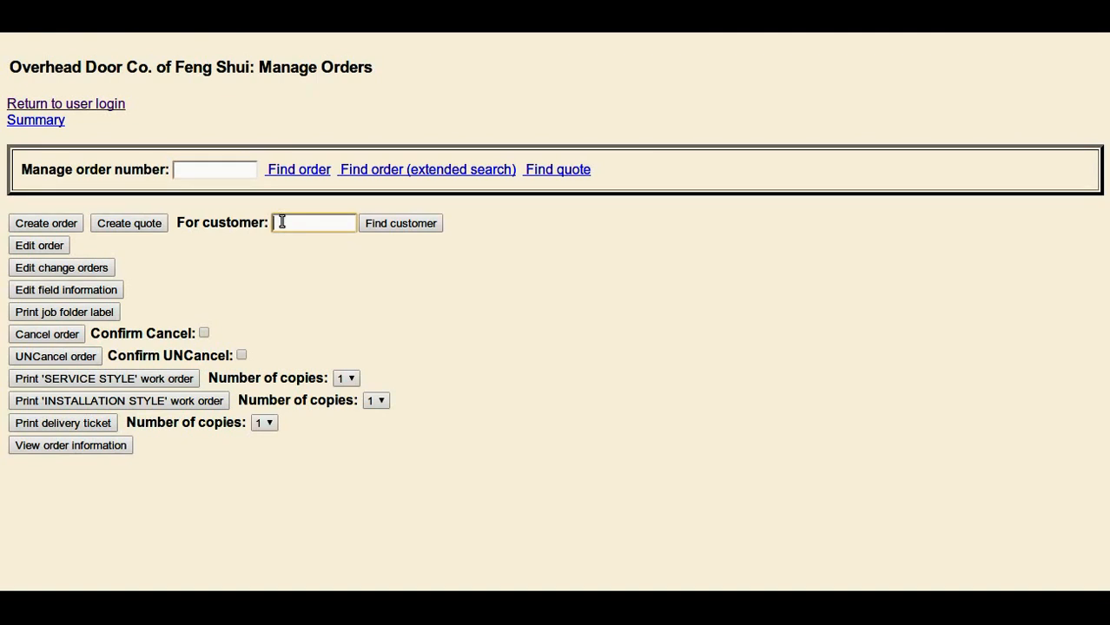
pyautogui.click(137, 229)
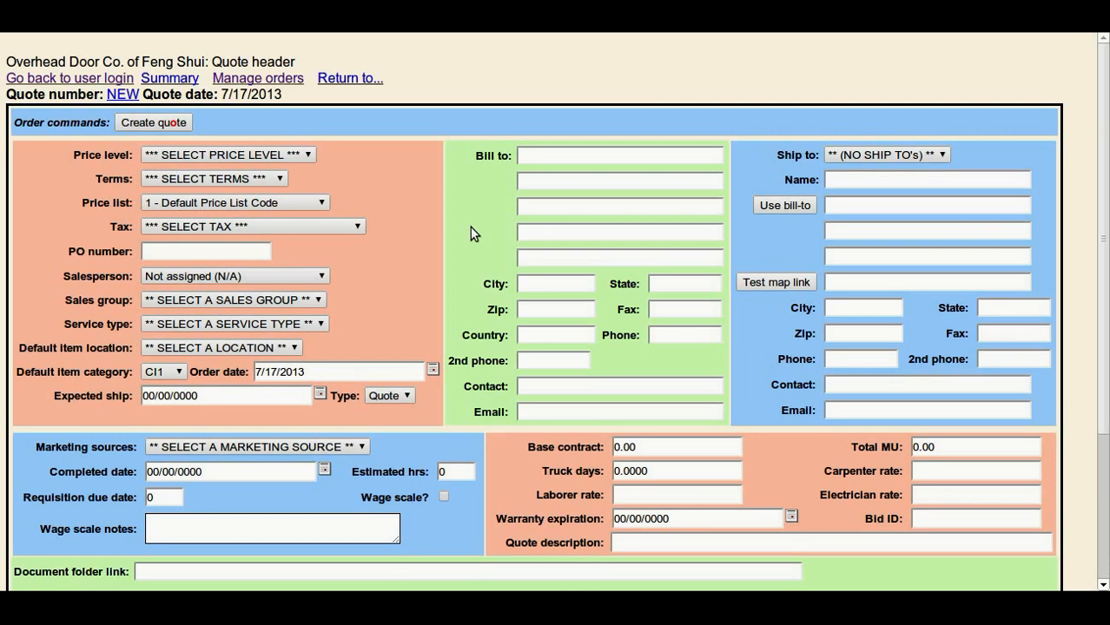
# Set the quote's price level to BASE LEVEL, terms to COD and tax to CA - Installed Item - CA TAX GROUP.
pyautogui.click(297, 157)
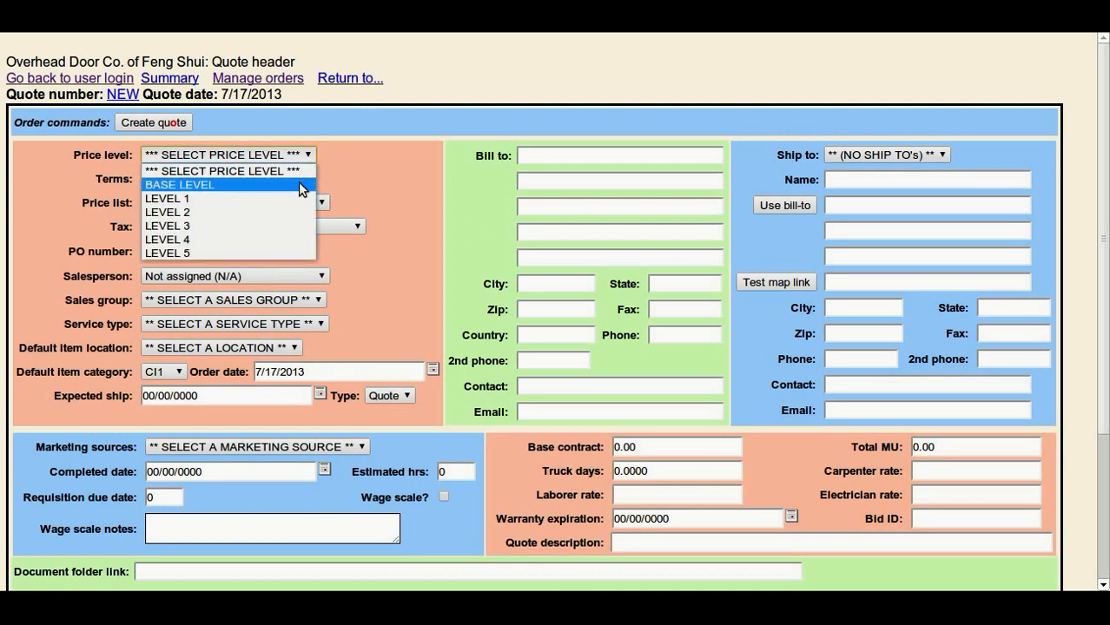
pyautogui.click(300, 187)
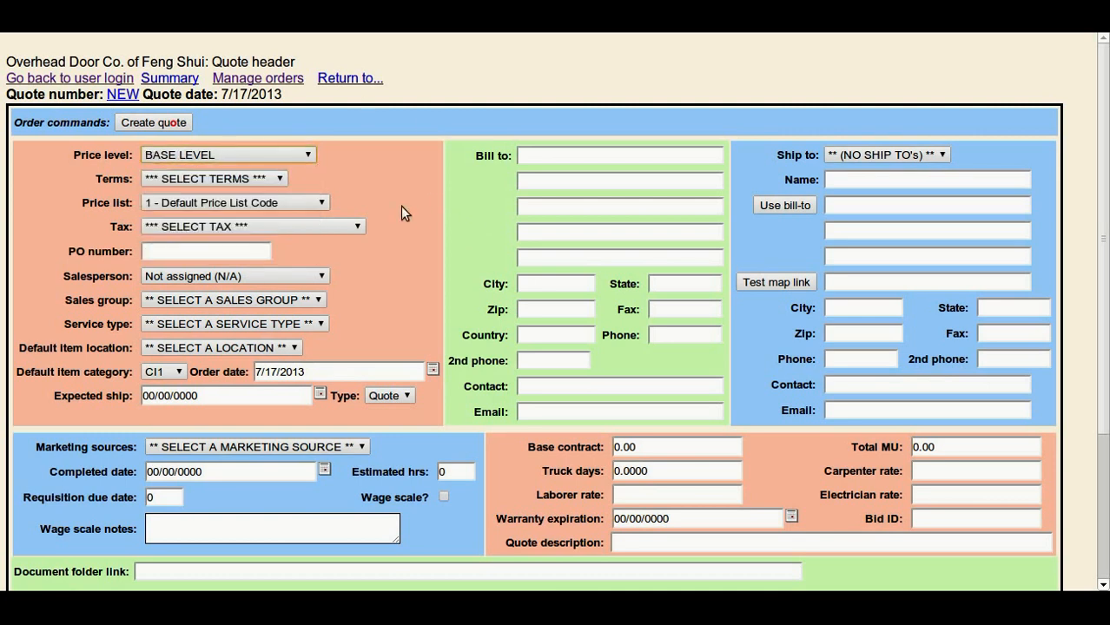
pyautogui.press('Down')
pyautogui.press('Down')
pyautogui.press('Down')
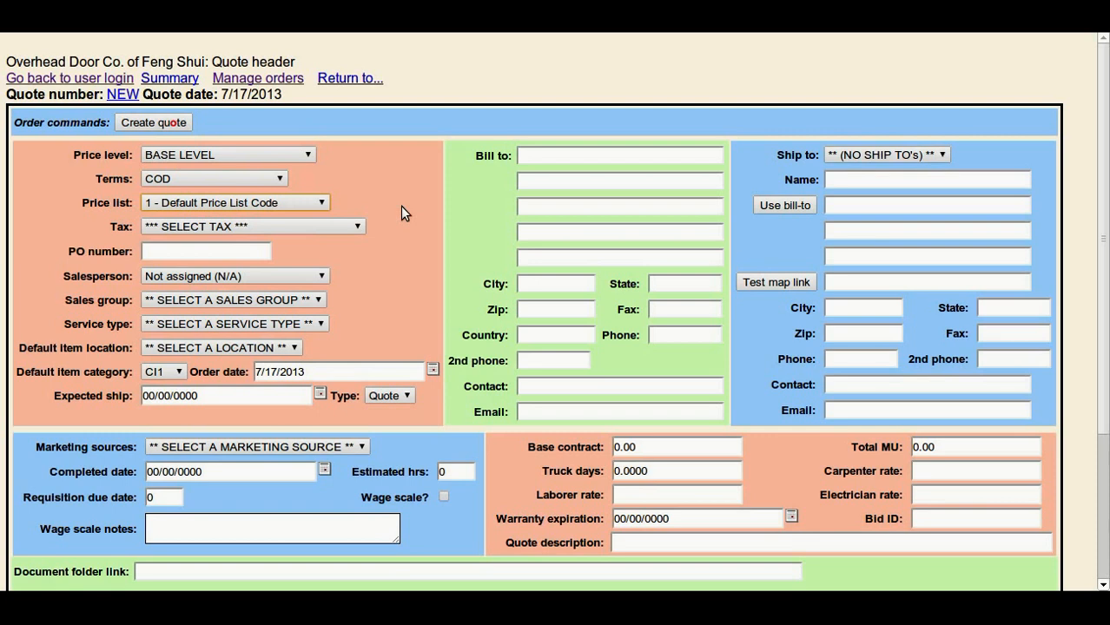
pyautogui.press('Tab')
pyautogui.press('Down')
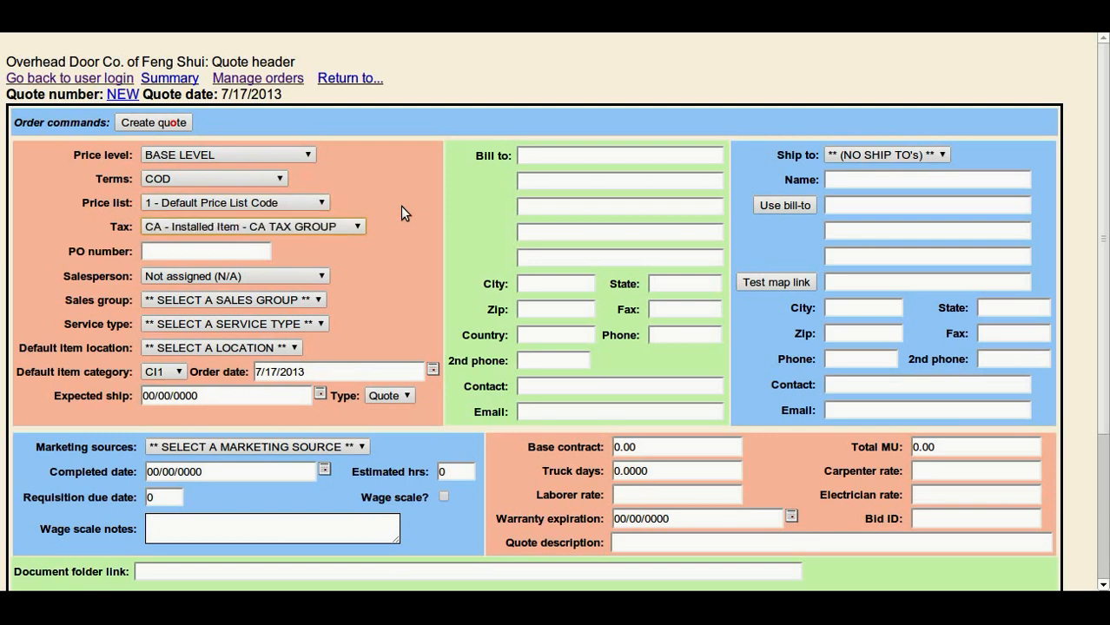
# Set salesperson 104, sales group B Luddville, service type Residential Installation, item location 1 - Timbuktu Warehouse and item category RI1.
pyautogui.press('Tab')
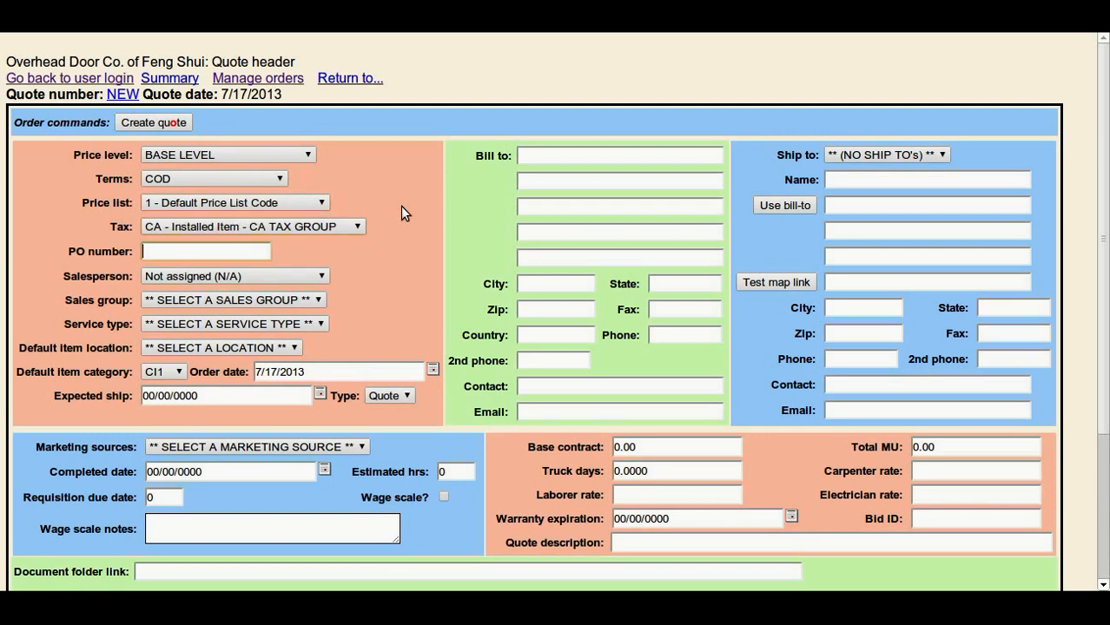
pyautogui.press('Tab')
pyautogui.press('Down')
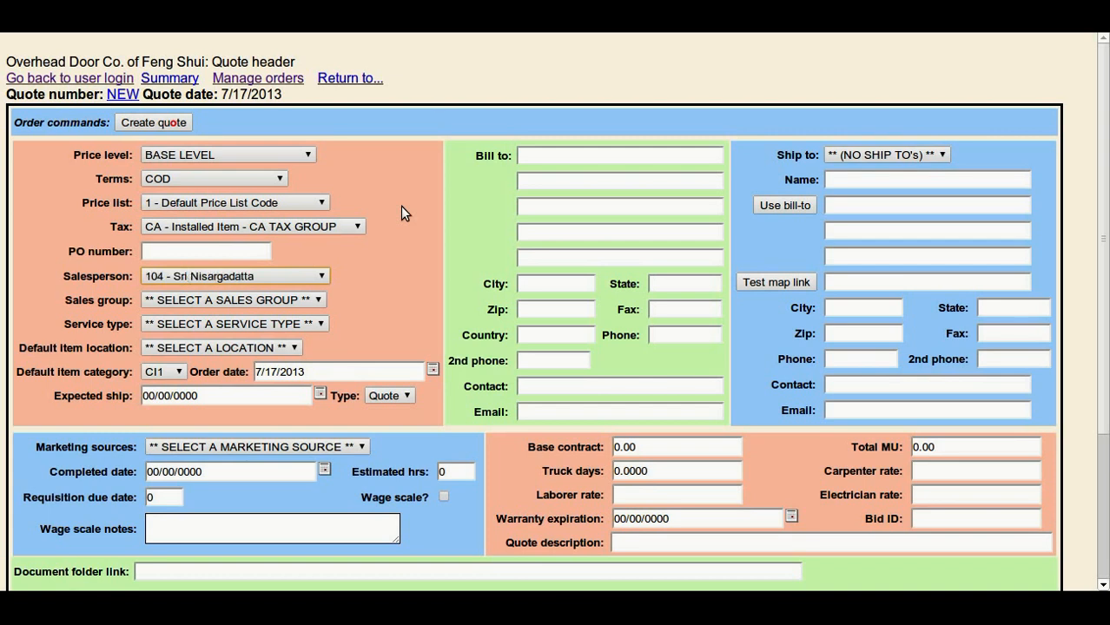
pyautogui.press('Tab')
pyautogui.press('Down')
pyautogui.press('Tab')
pyautogui.press('Down')
pyautogui.press('Down')
pyautogui.press('Tab')
pyautogui.press('Down')
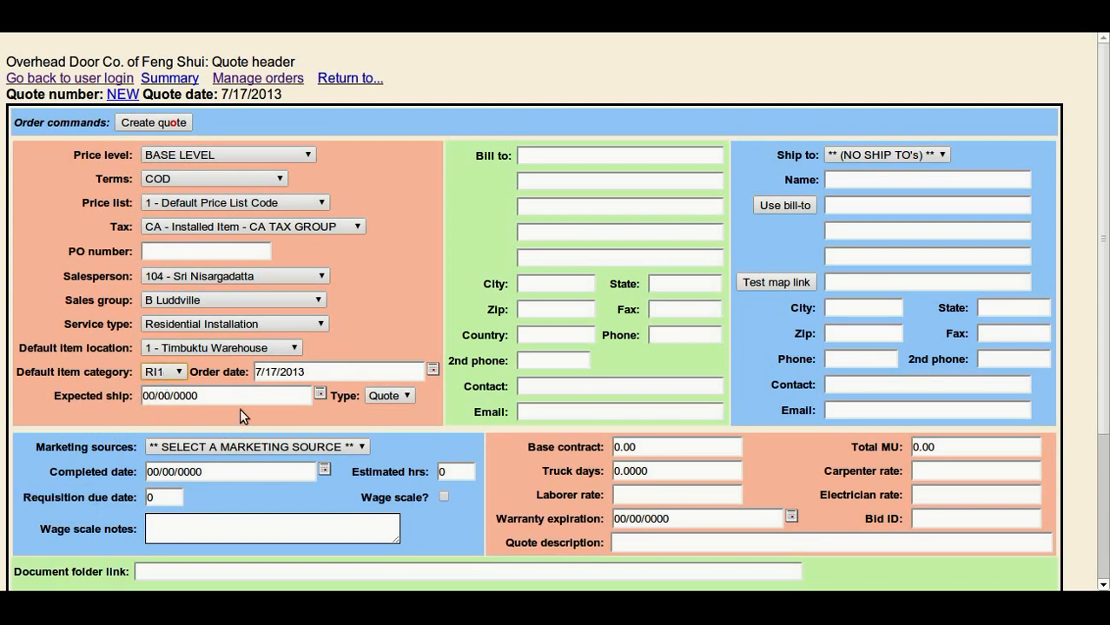
# Fill in the customer's bill-to name and address and copy them over the ship-to address.
pyautogui.click(633, 155)
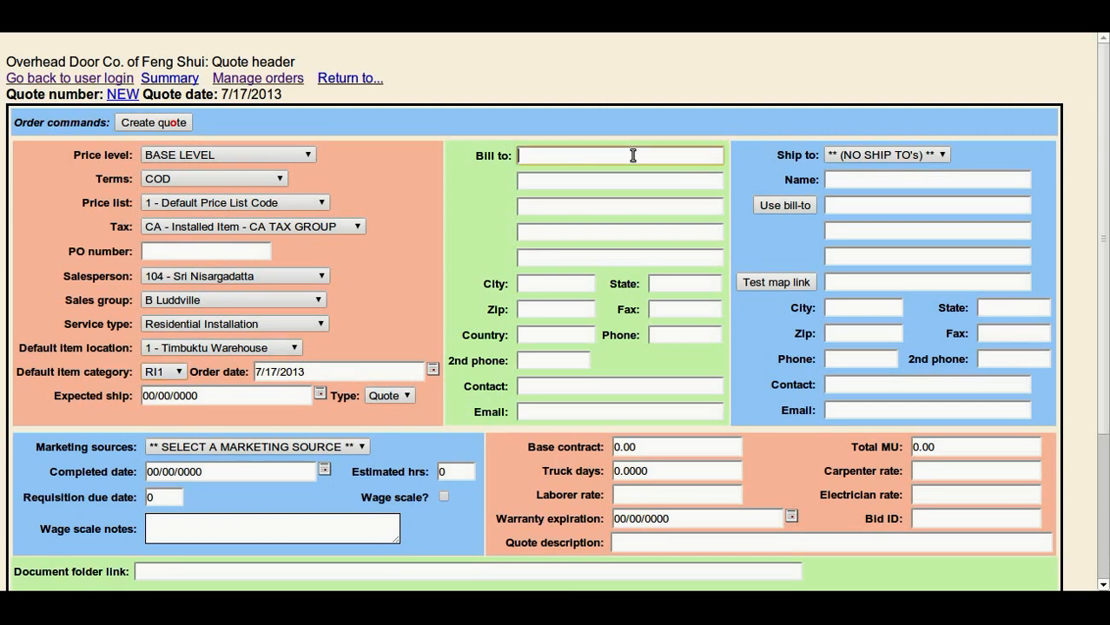
pyautogui.write('James')
pyautogui.press('Down')
pyautogui.press('Tab')
pyautogui.write('123')
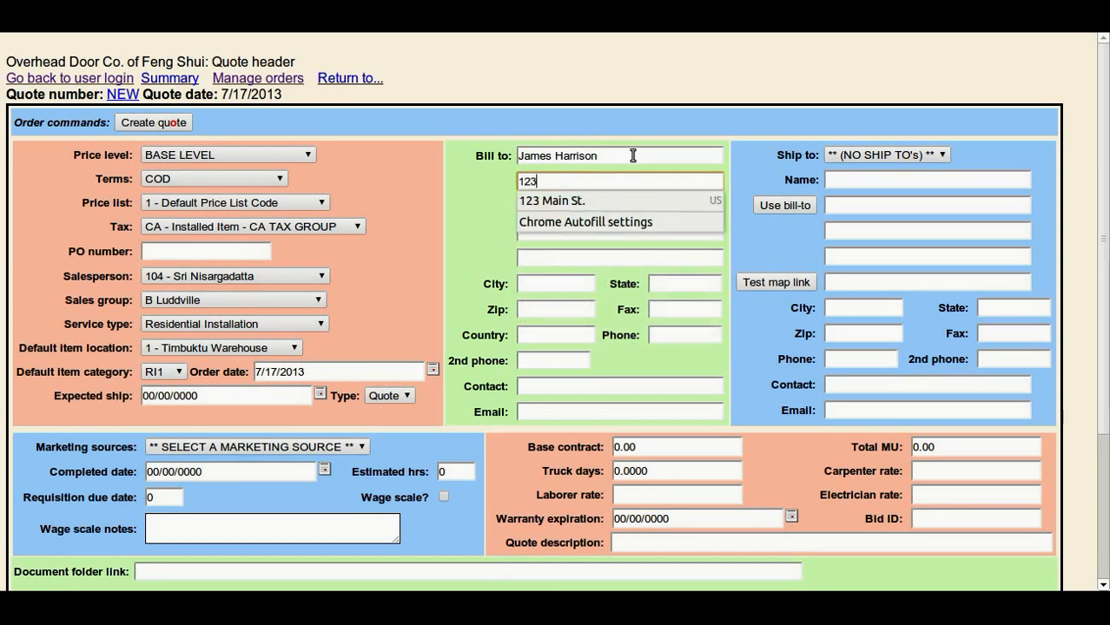
pyautogui.press('Tab')
pyautogui.hotkey('shift', 'Tab')
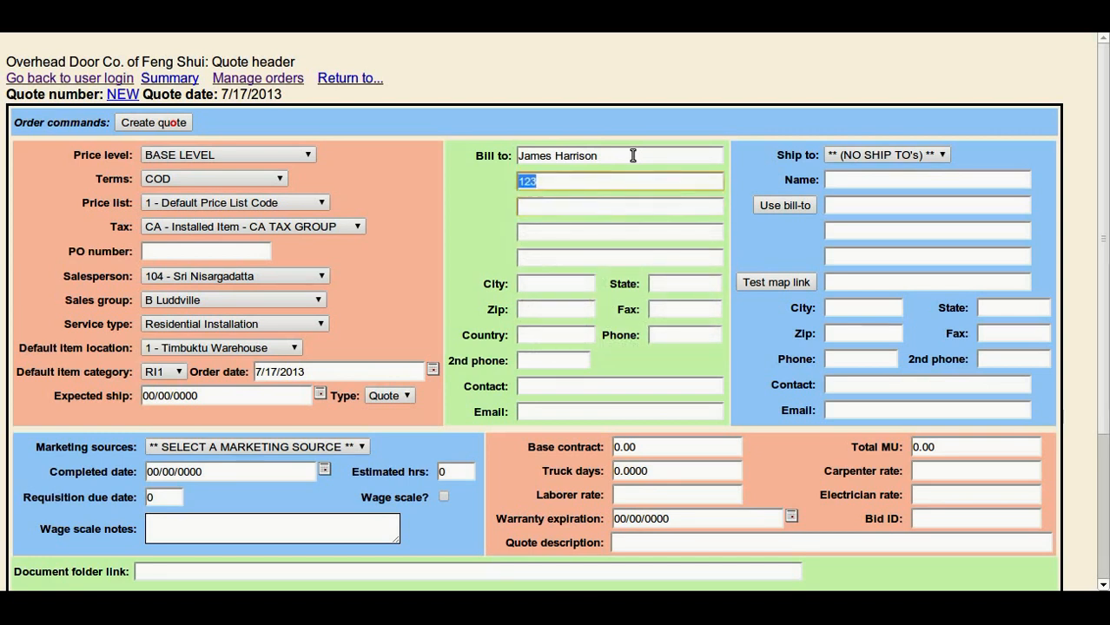
pyautogui.press('Down')
pyautogui.press('Down')
pyautogui.press('Return')
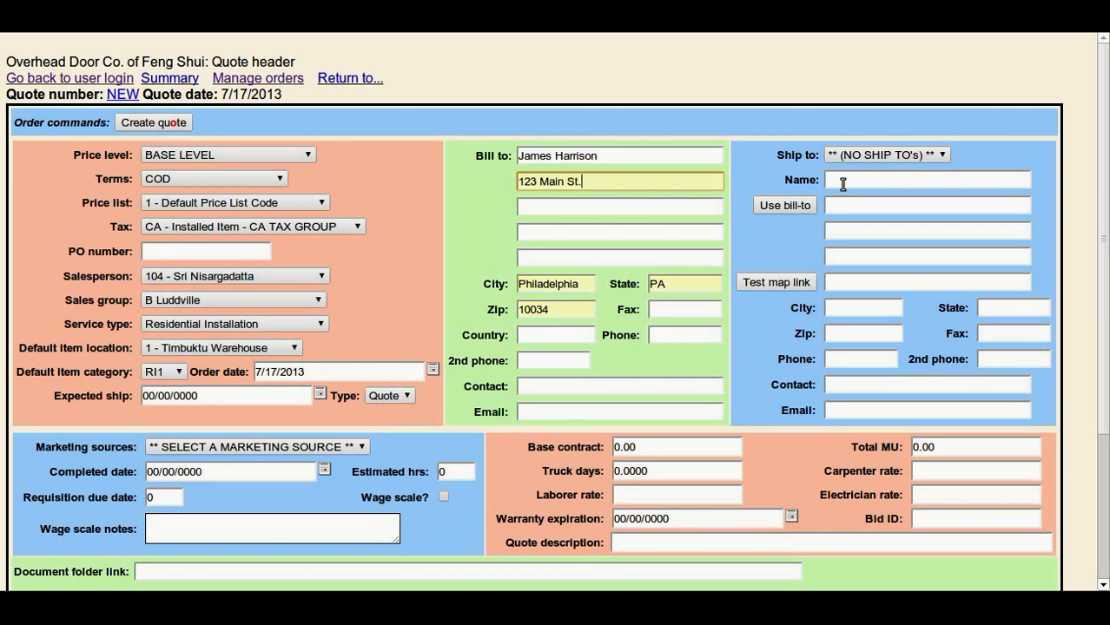
pyautogui.click(784, 205)
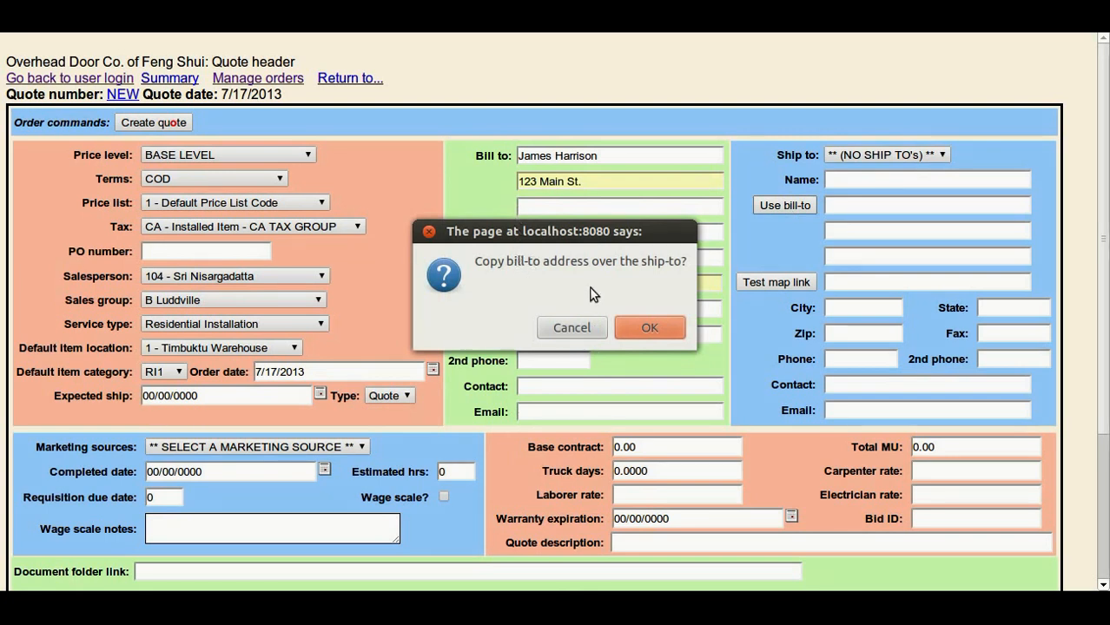
pyautogui.click(655, 324)
# Set the quote's marketing source to Internet\Website.
pyautogui.scroll(-3, 442, 307)
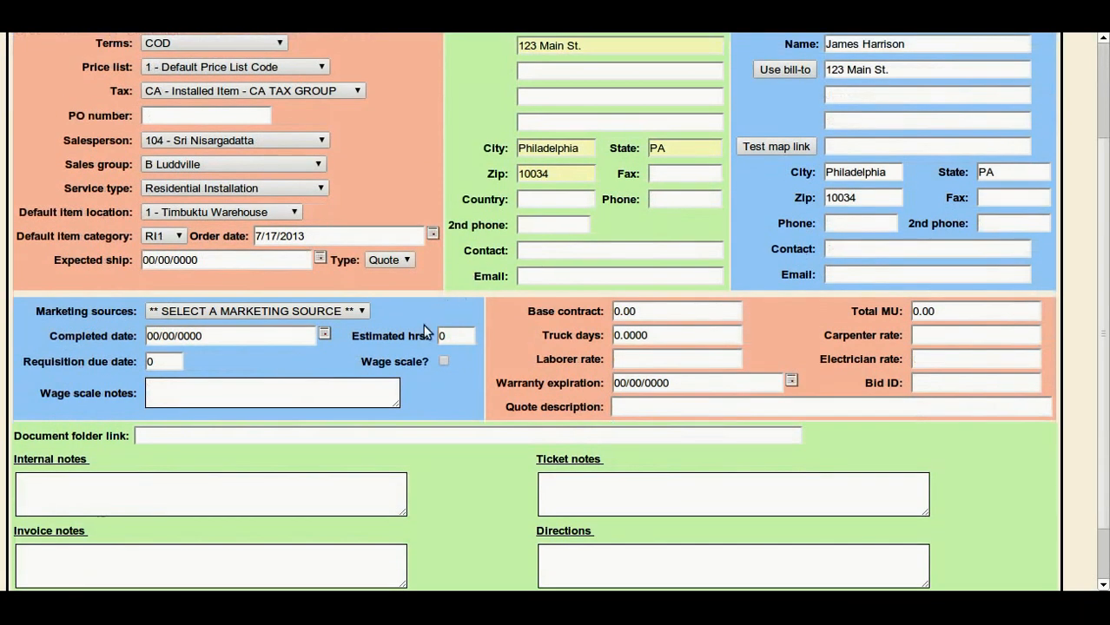
pyautogui.click(364, 312)
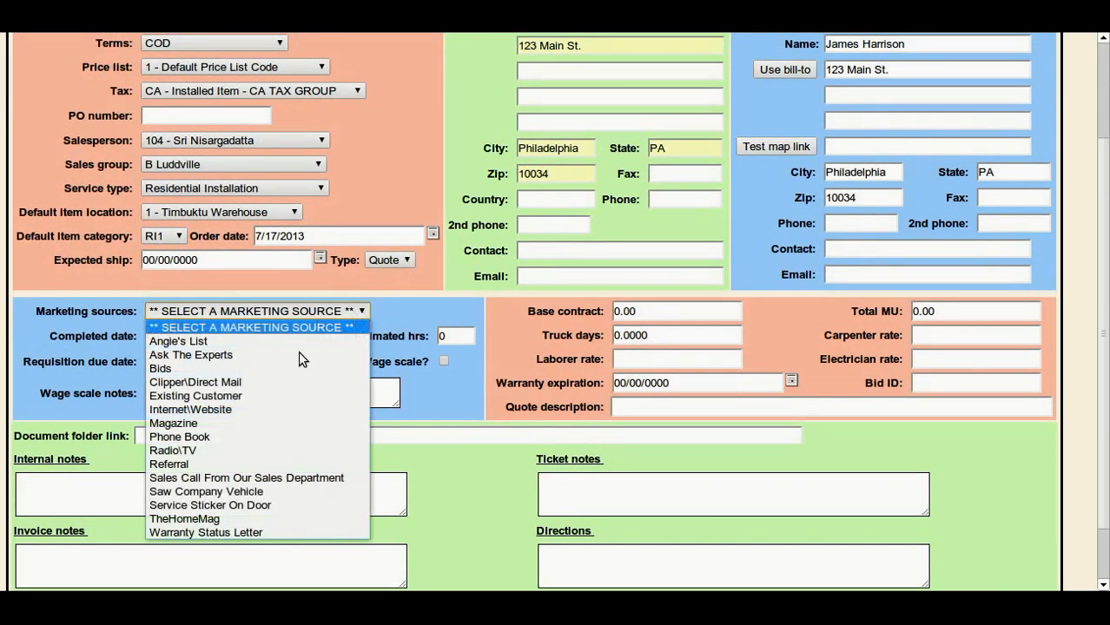
pyautogui.click(278, 411)
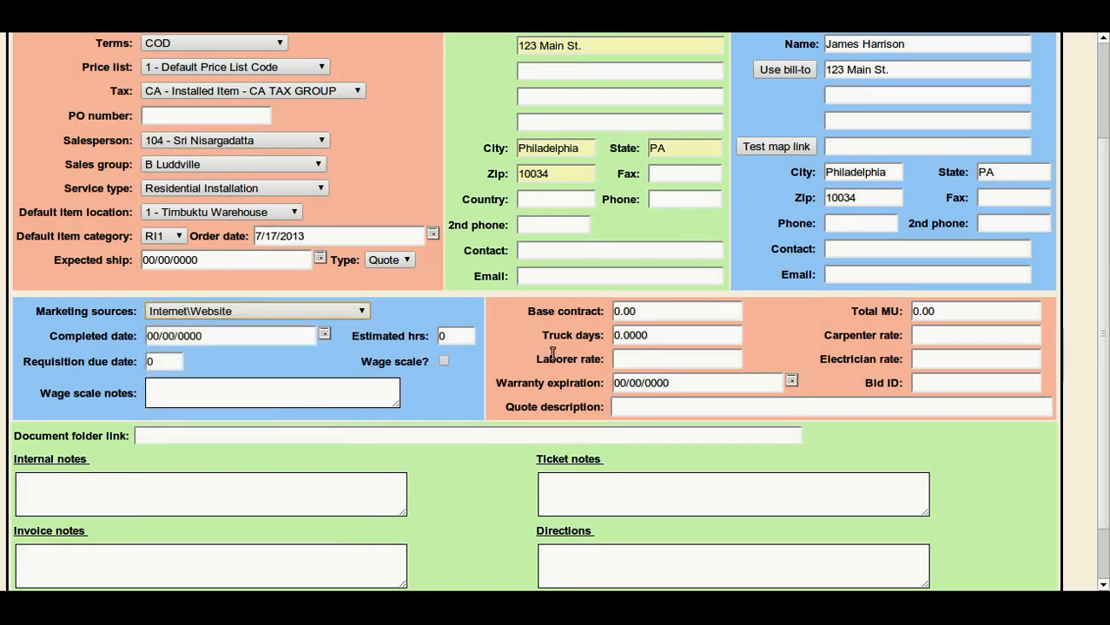
pyautogui.scroll(2, 608, 326)
pyautogui.scroll(-3, 608, 317)
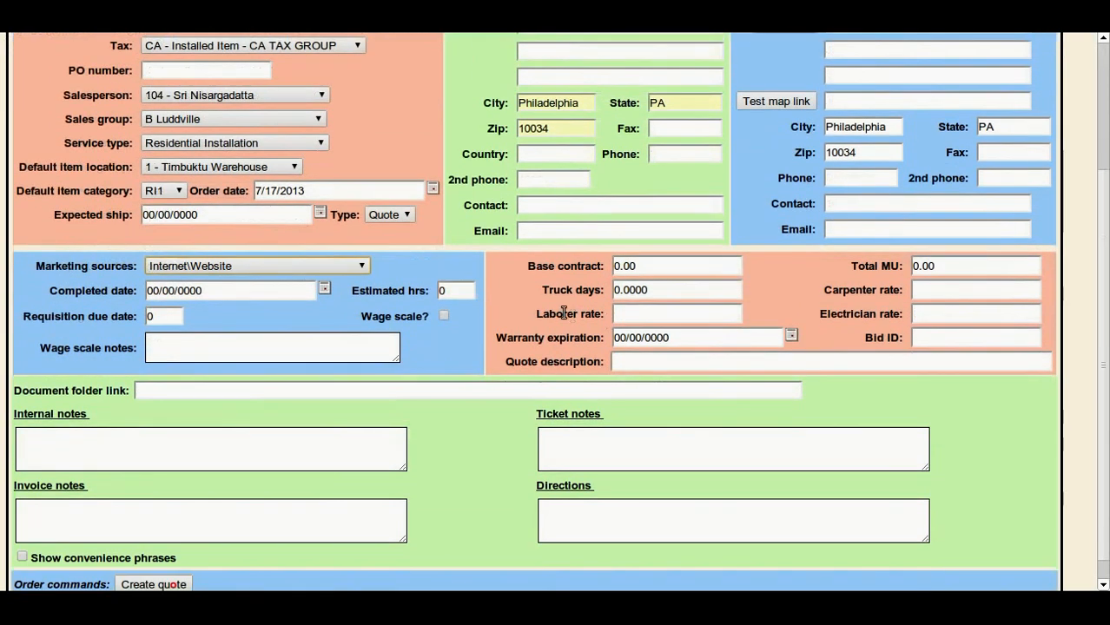
# Enter the bid ID and the quote description "Quoted two doors", and create the quote.
pyautogui.click(961, 338)
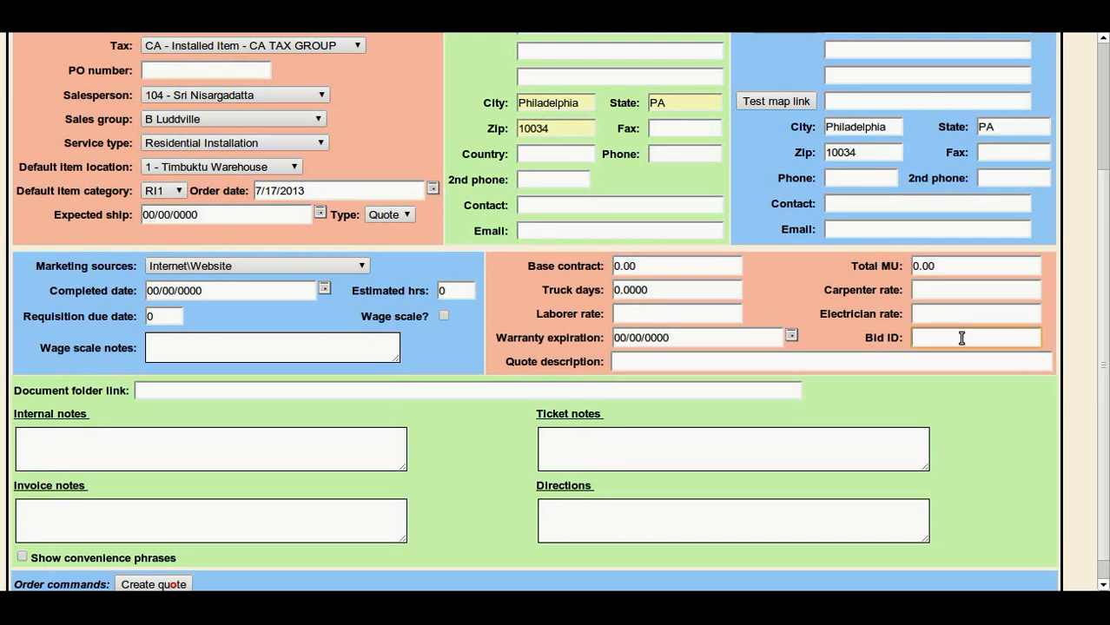
pyautogui.write('26293')
pyautogui.click(730, 363)
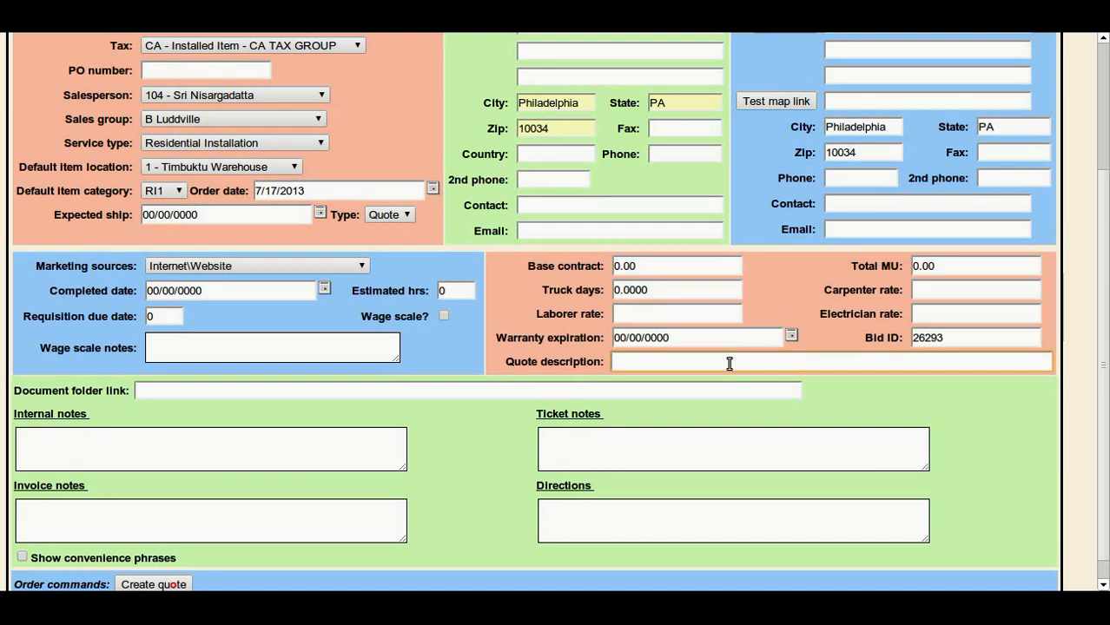
pyautogui.write('Quoted two doors')
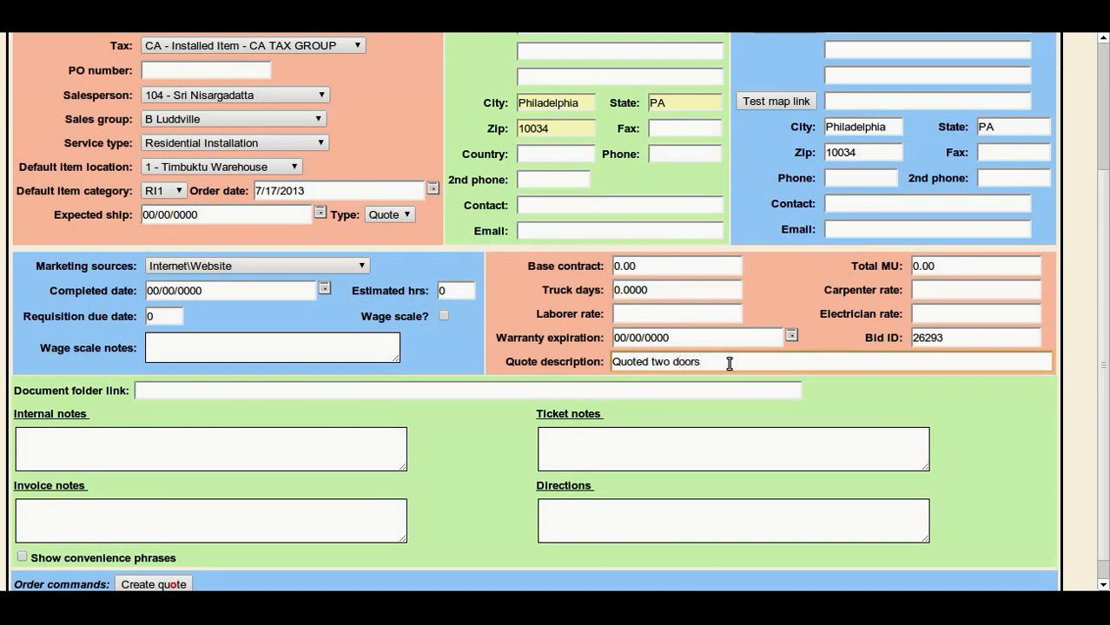
pyautogui.scroll(4, 161, 126)
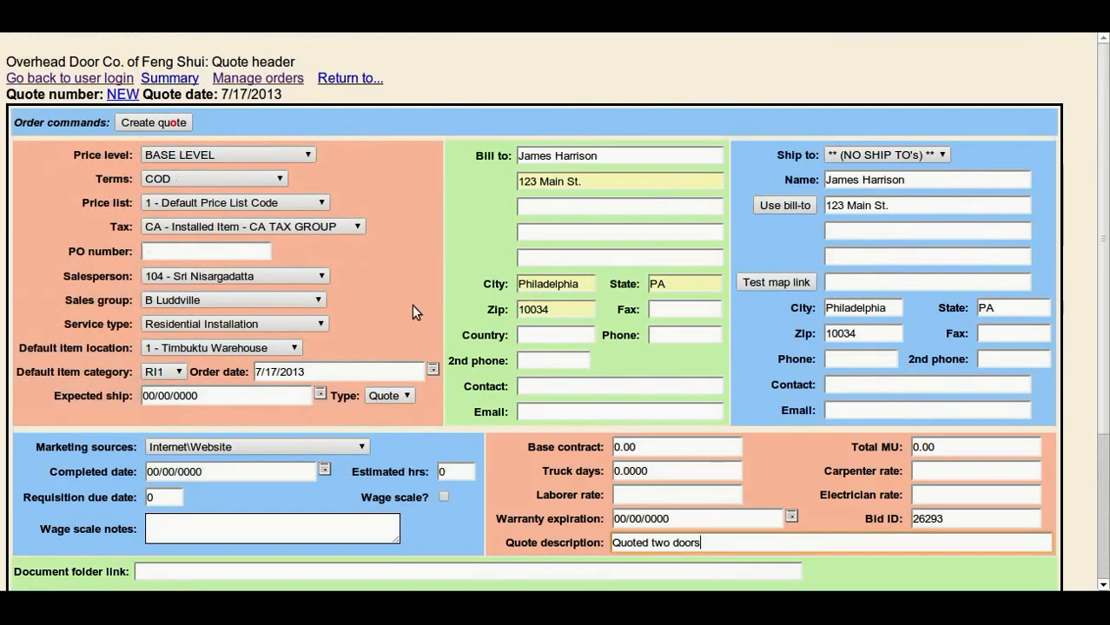
pyautogui.click(160, 125)
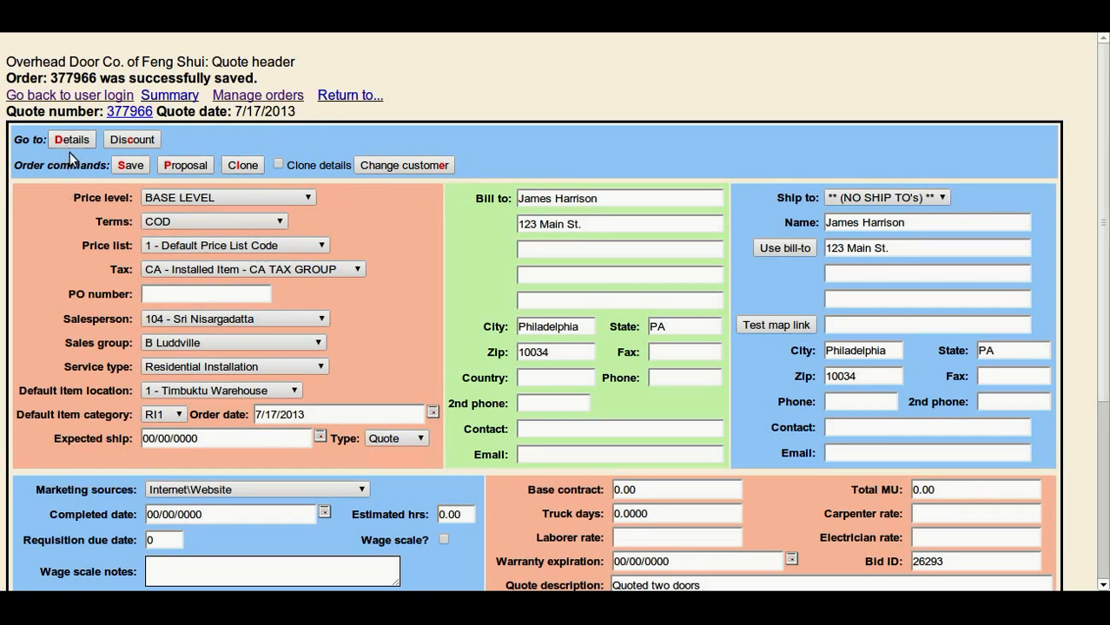
# Add a line to the quote's details for quantity 2 of item 1003 and save it, continuing to a new line.
pyautogui.hotkey('alt', 'd')
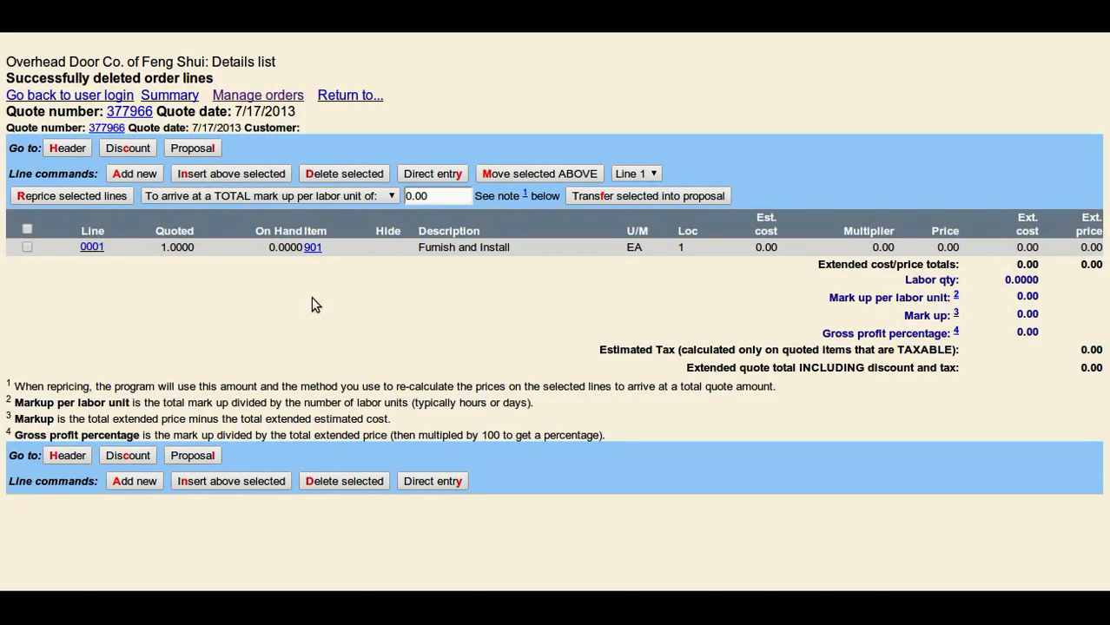
pyautogui.click(135, 175)
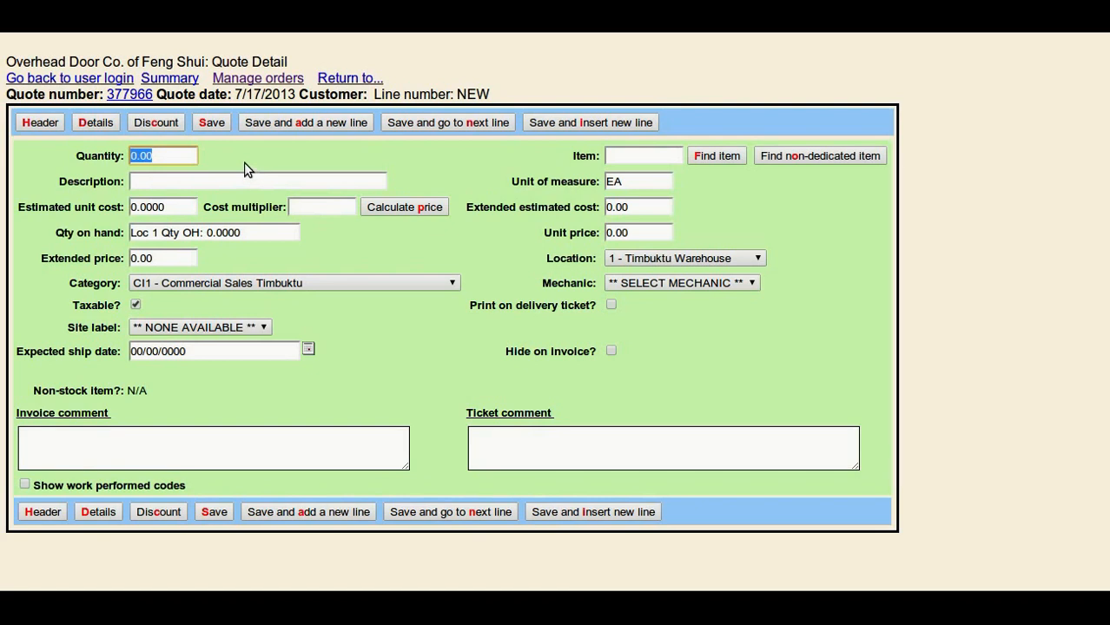
pyautogui.write('2')
pyautogui.press('Tab')
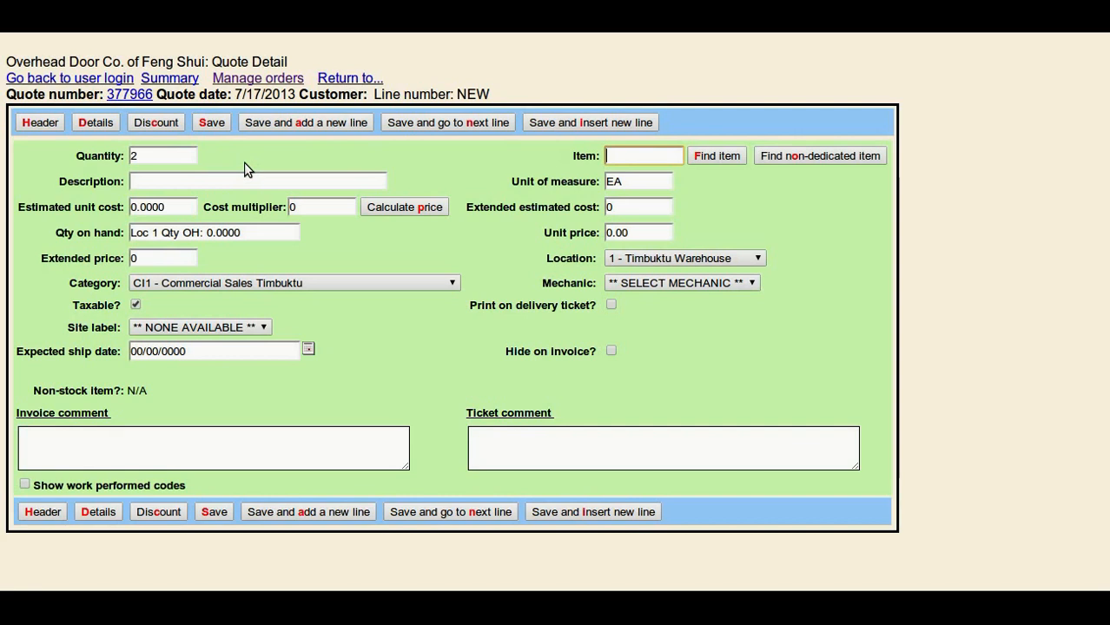
pyautogui.write('1003')
pyautogui.press('Tab')
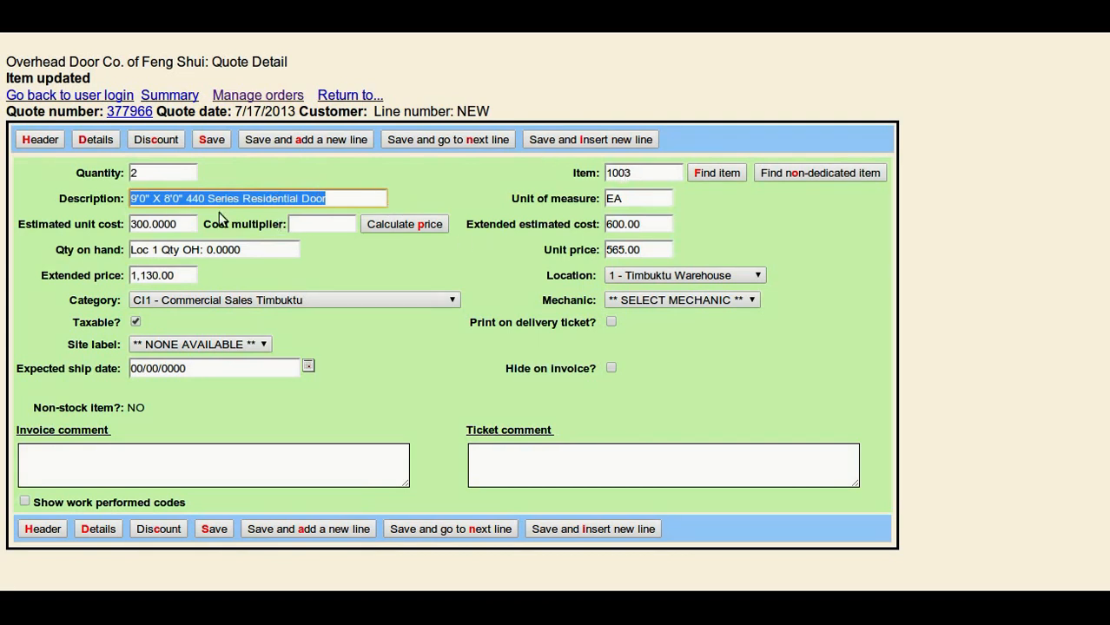
pyautogui.click(338, 198)
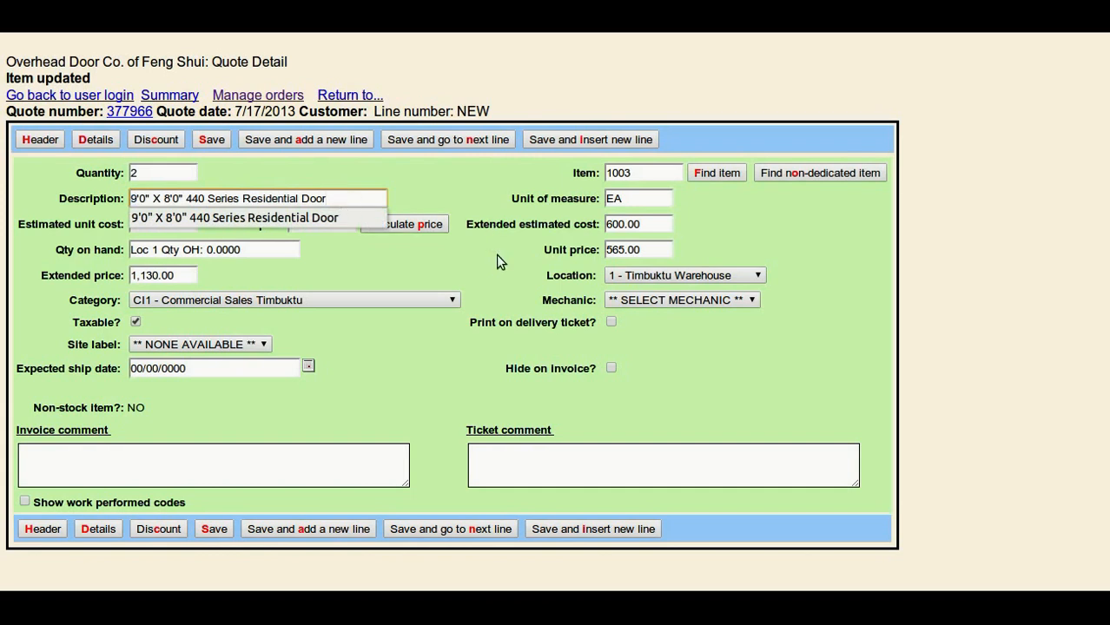
pyautogui.click(780, 213)
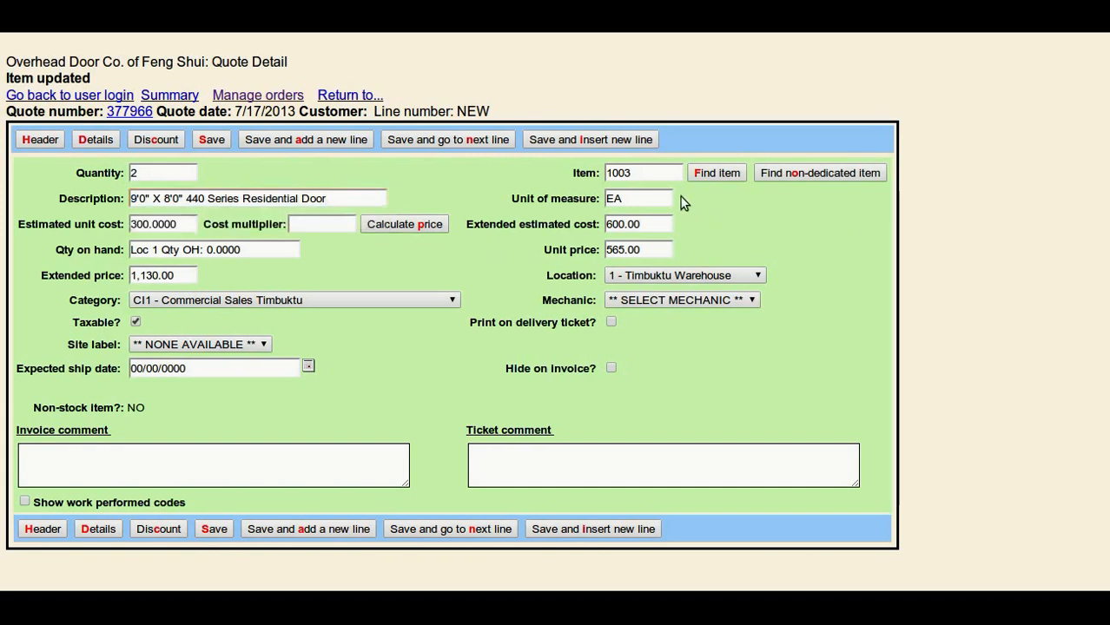
pyautogui.click(178, 224)
pyautogui.click(651, 250)
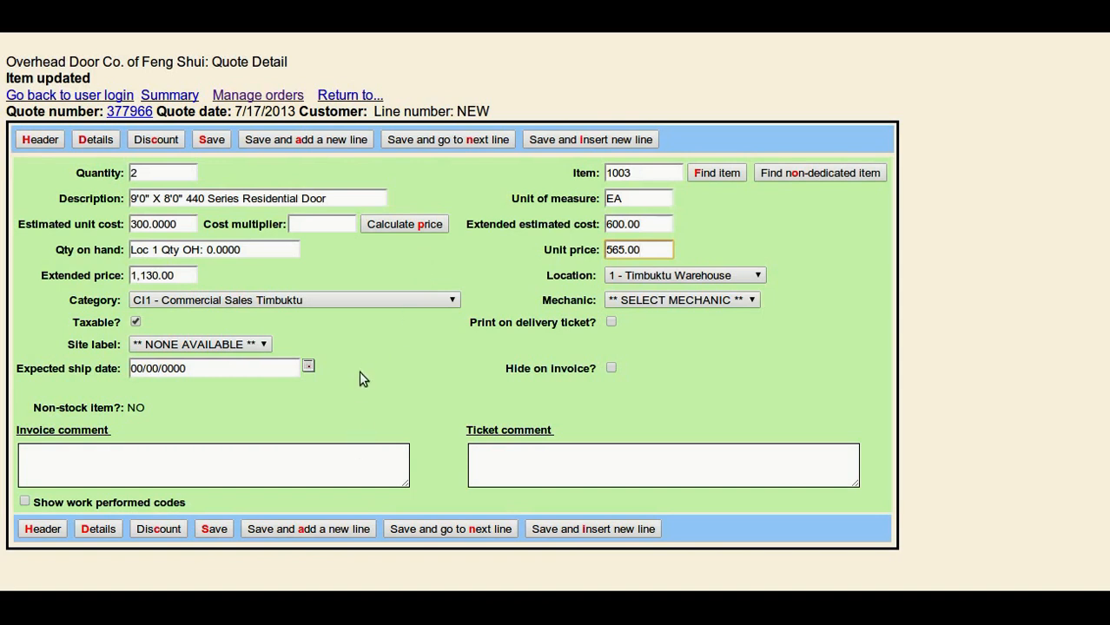
pyautogui.click(312, 140)
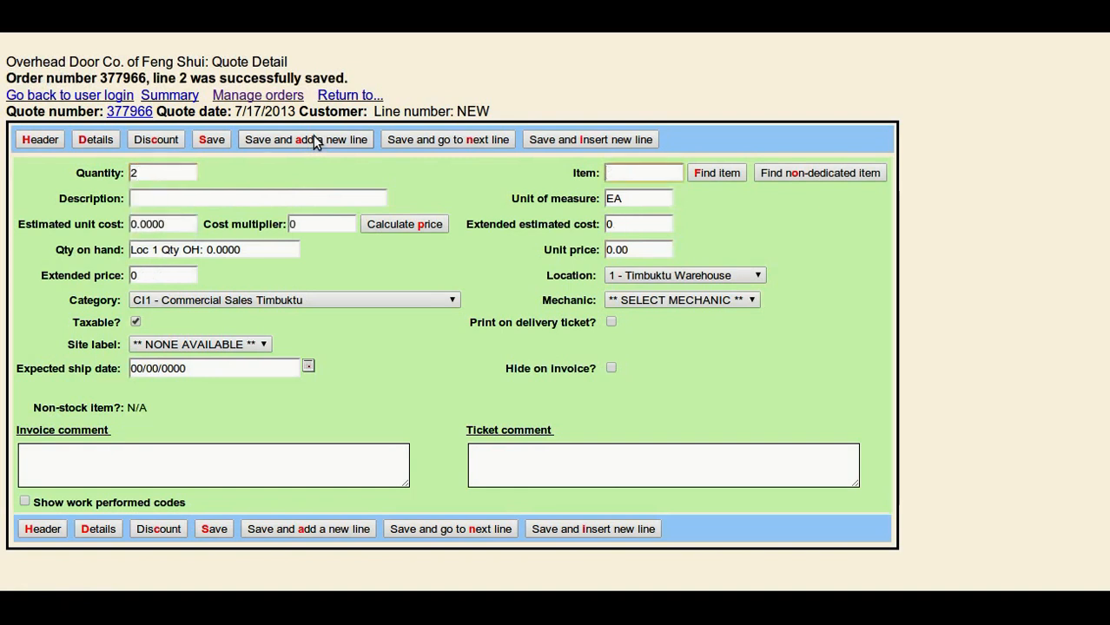
# Set the new line's item to 2004 with quantity 2 and save the line.
pyautogui.write('2004')
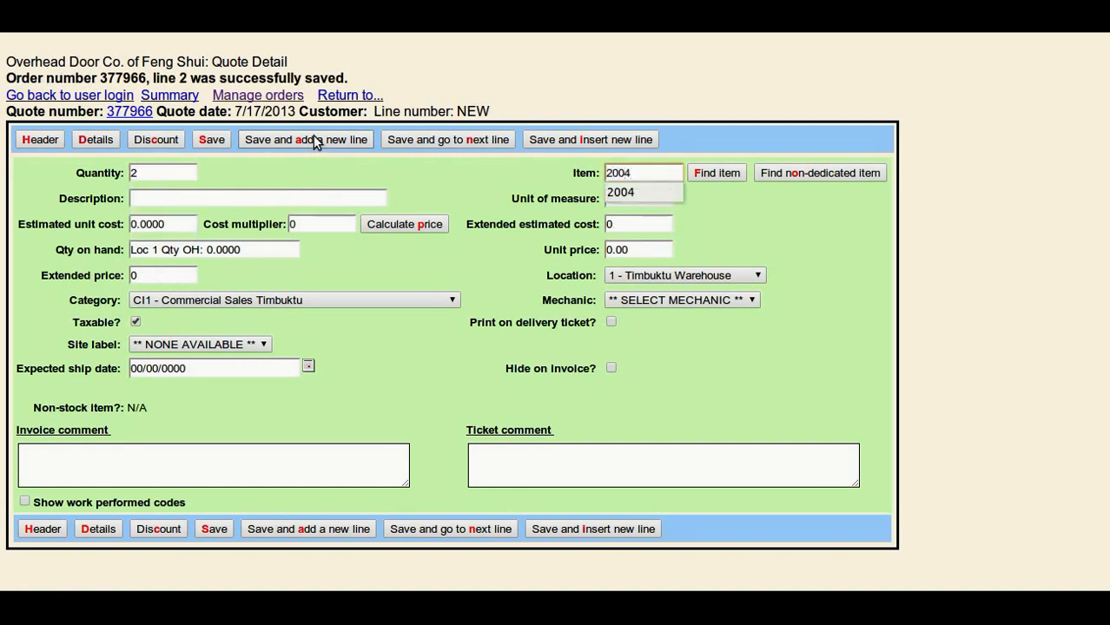
pyautogui.press('Tab')
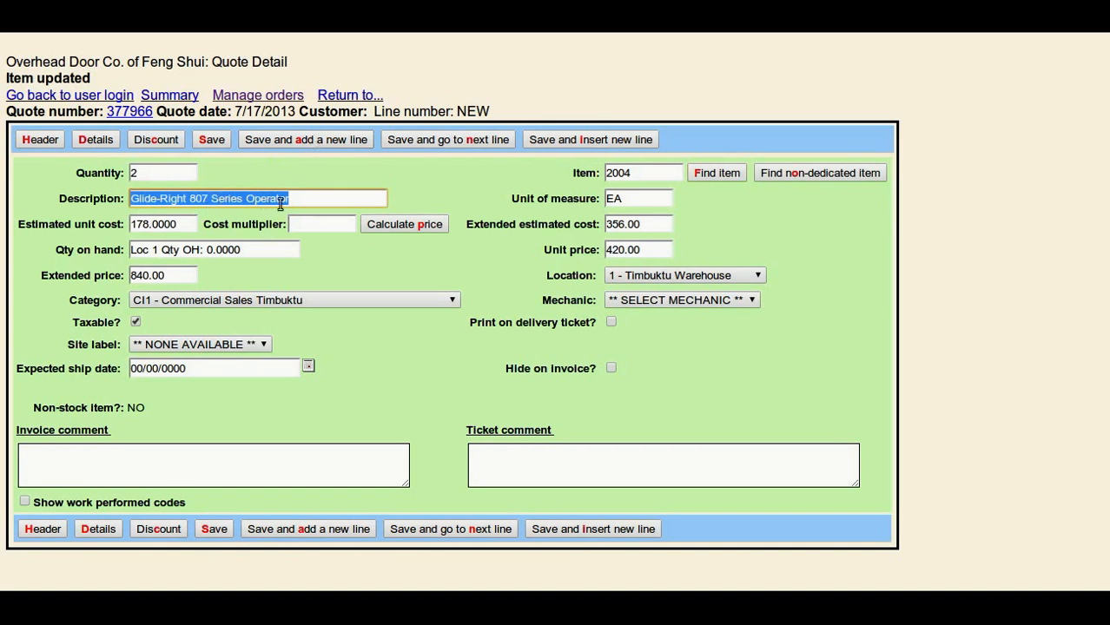
pyautogui.moveTo(296, 202); pyautogui.dragTo(335, 201)
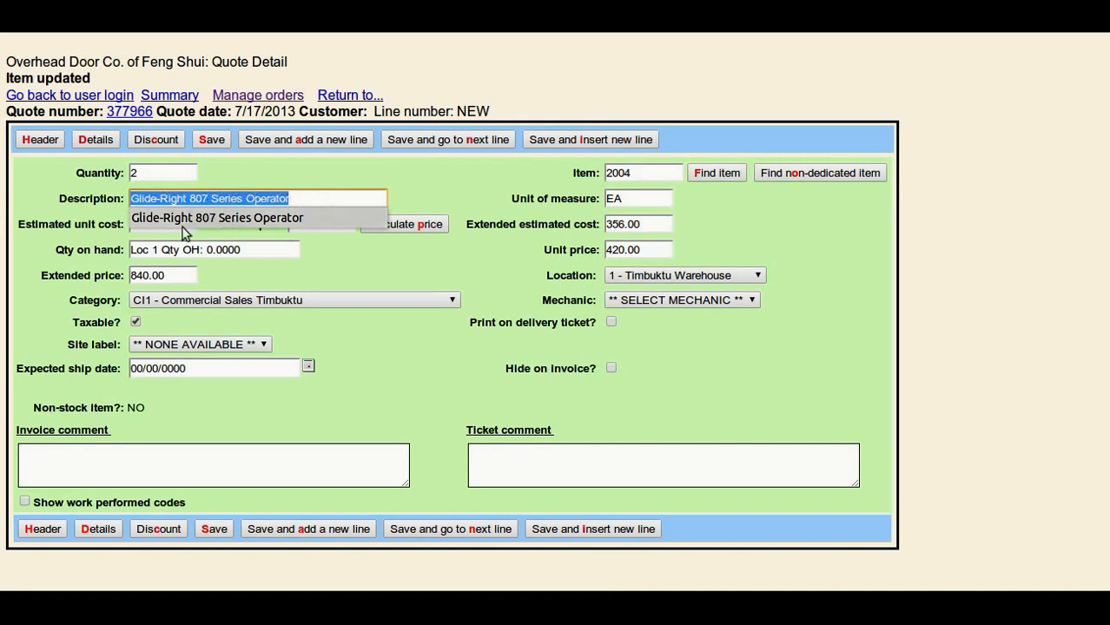
pyautogui.click(310, 244)
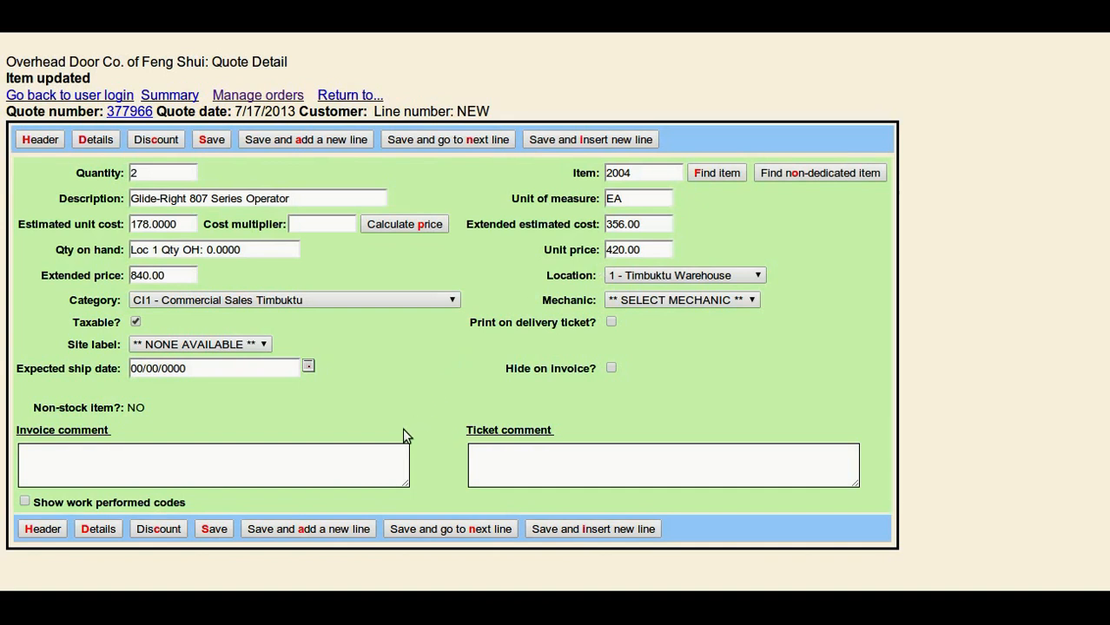
pyautogui.hotkey('alt', 's')
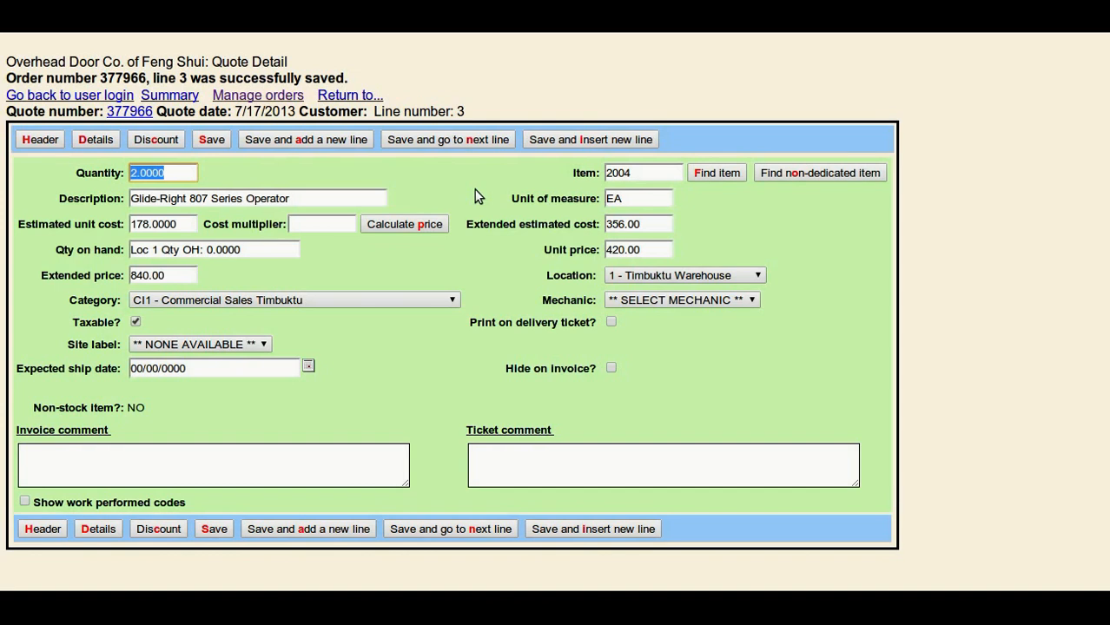
# Start another quote line with quantity 1 and miscellaneous item MIP999.
pyautogui.click(294, 142)
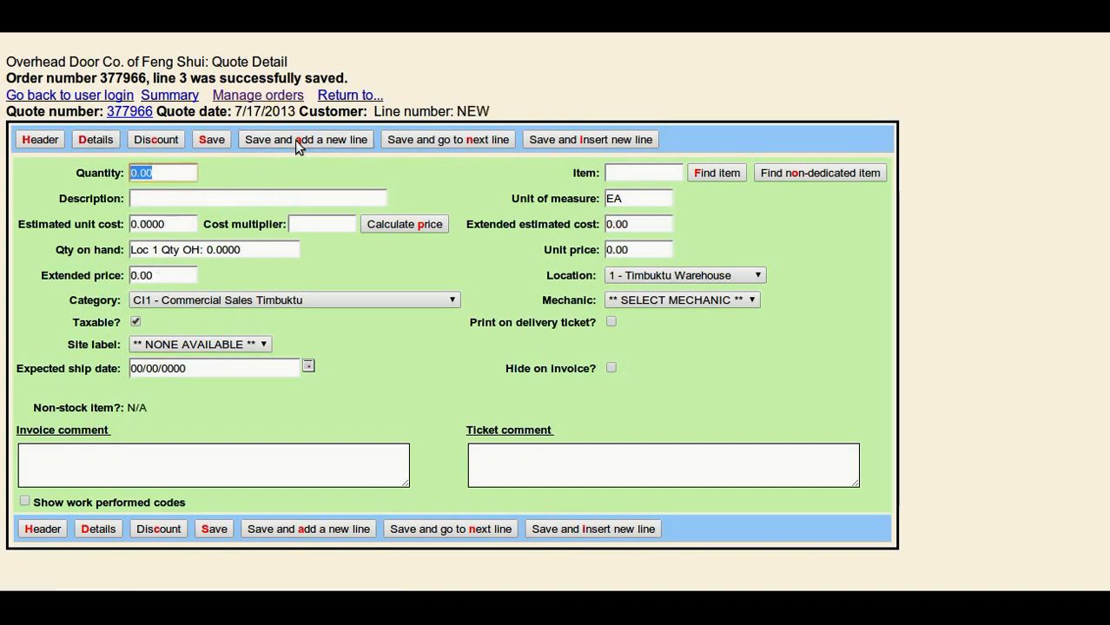
pyautogui.write('1')
pyautogui.press('Tab')
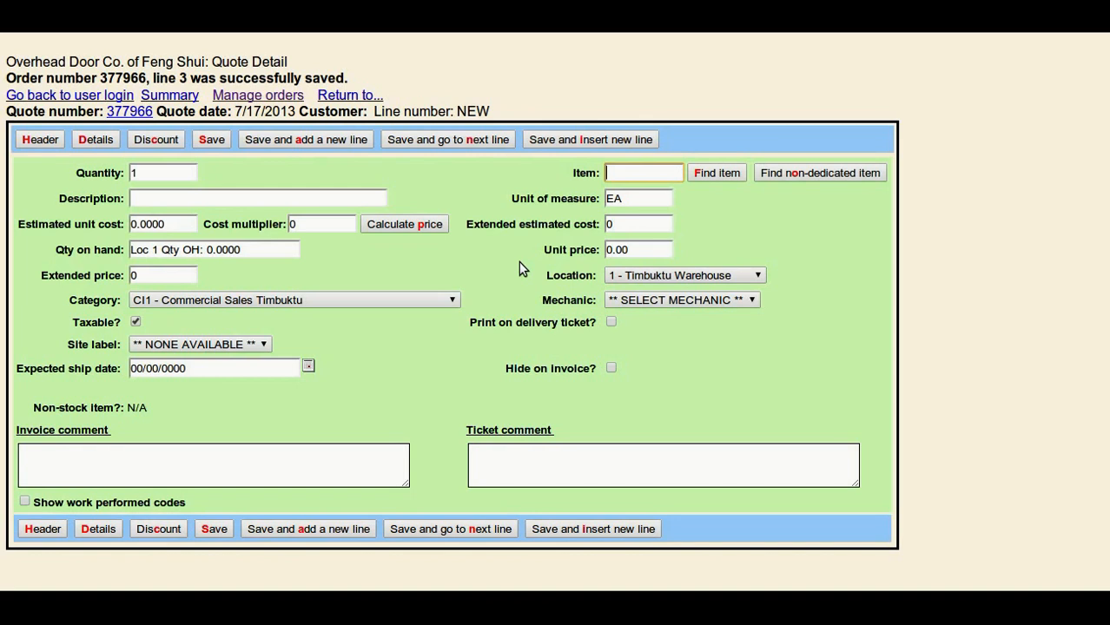
pyautogui.write('MI')
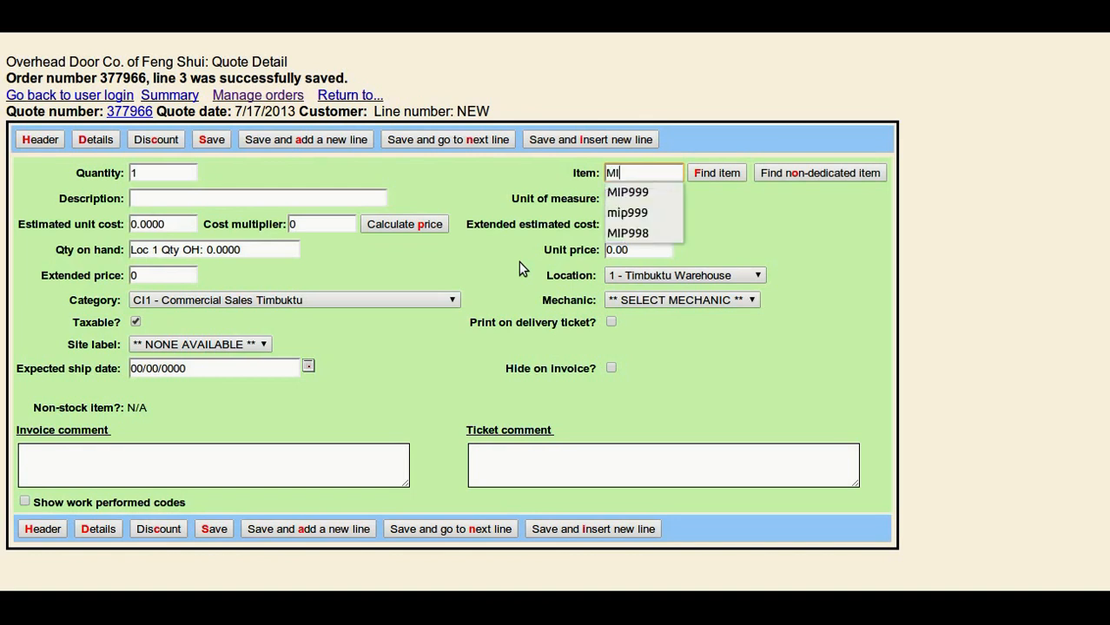
pyautogui.write('P999')
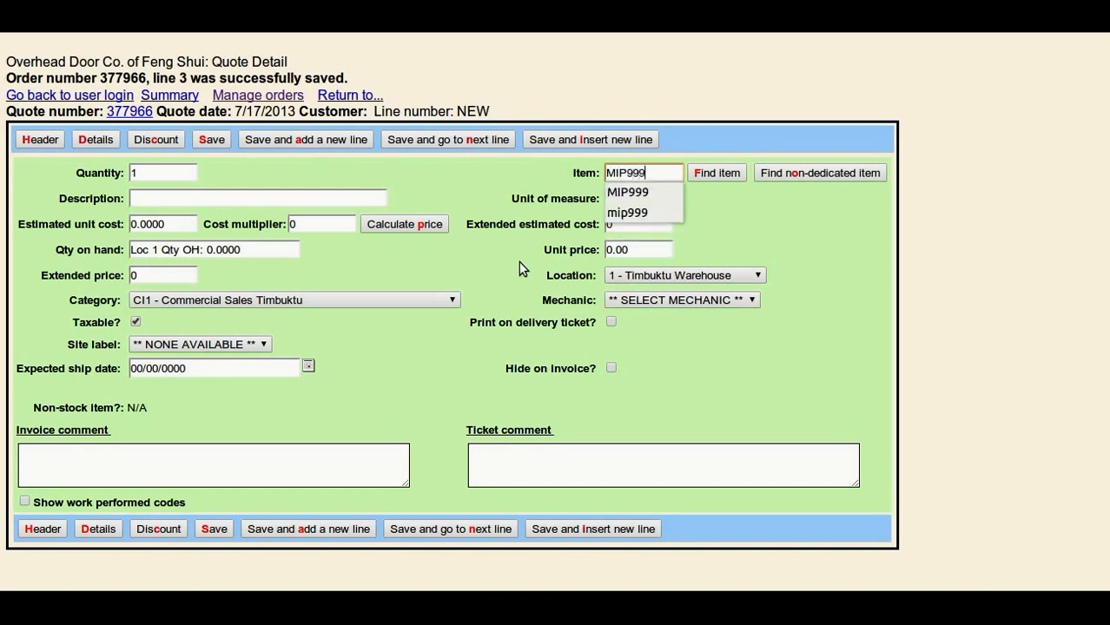
pyautogui.press('Tab')
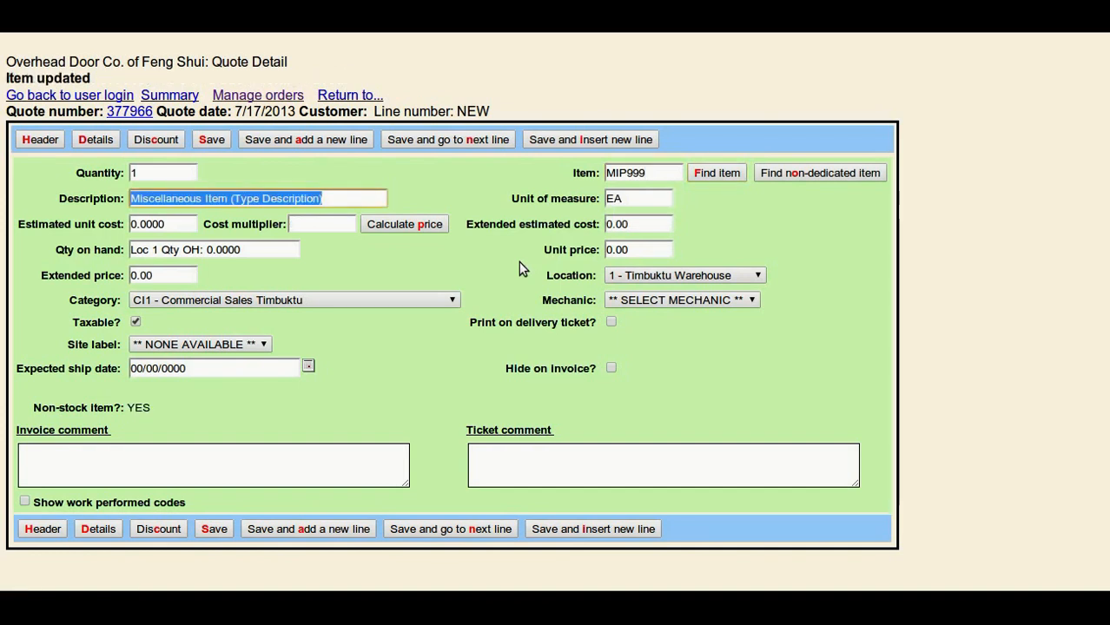
# Set the miscellaneous item's description to "Special Mind Reader Activator".
pyautogui.write('Speica')
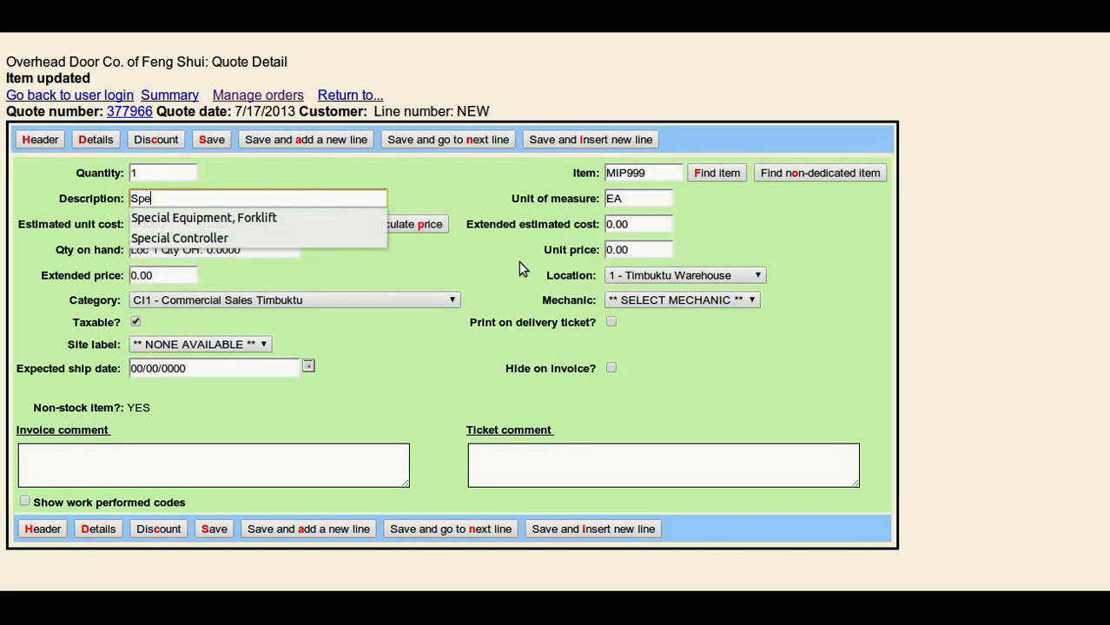
pyautogui.press('BackSpace')
pyautogui.press('BackSpace')
pyautogui.press('BackSpace')
pyautogui.write('cial Mind Reader')
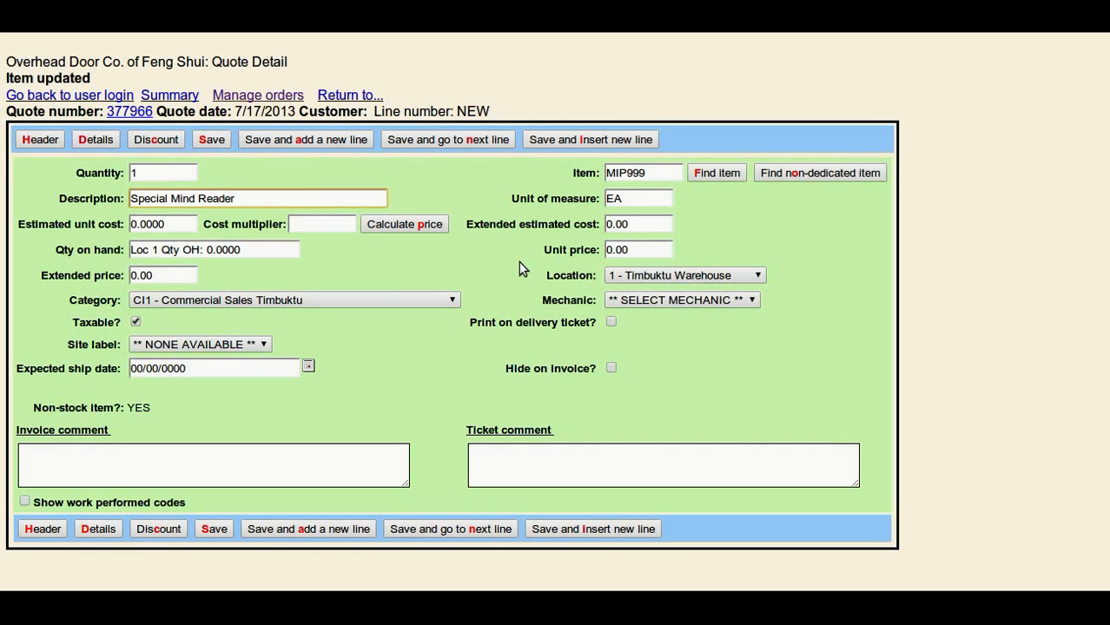
pyautogui.write(' Acti')
pyautogui.write('vated')
pyautogui.press('BackSpace')
pyautogui.press('BackSpace')
pyautogui.press('BackSpace')
pyautogui.press('BackSpace')
pyautogui.write('ivator')
pyautogui.press('Tab')
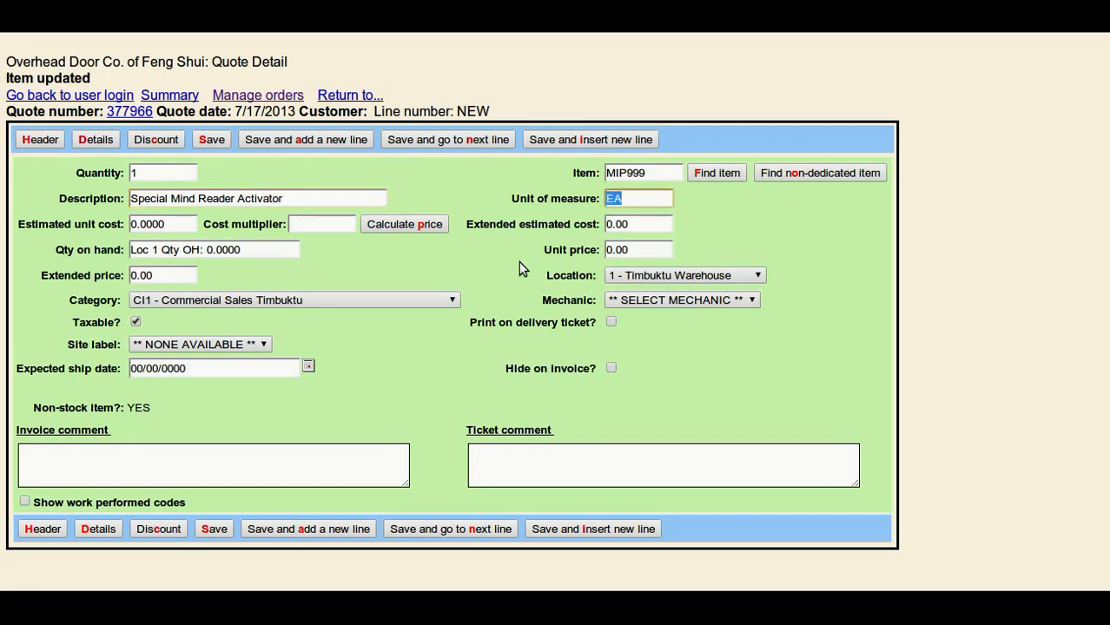
# Set the estimated unit cost to 254 and the cost multiplier to 2.5, calculate the price and save the line.
pyautogui.press('Tab')
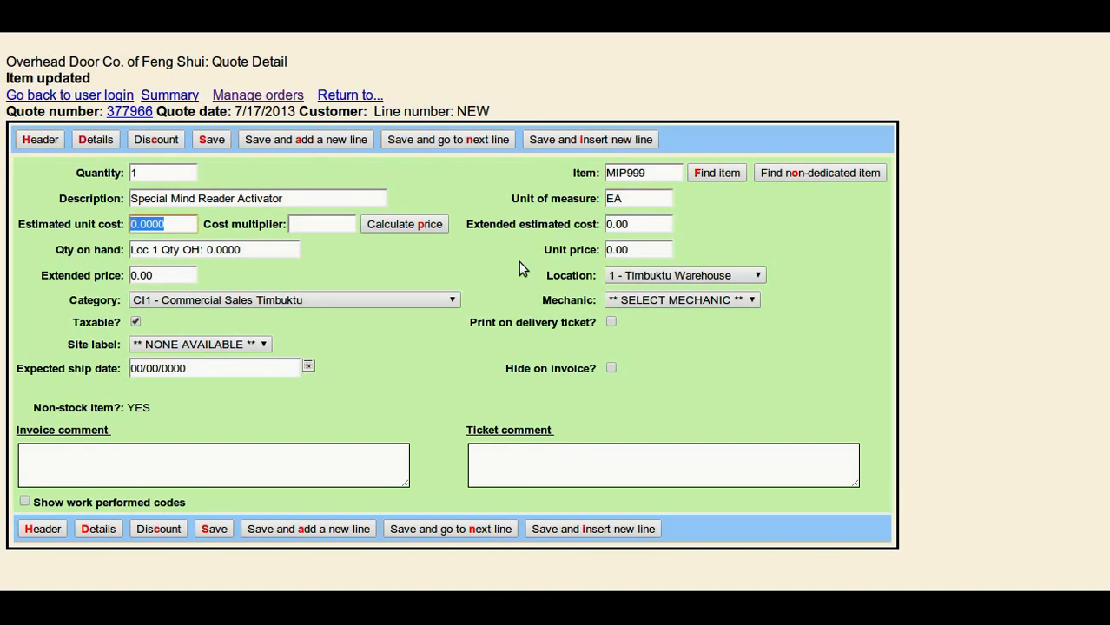
pyautogui.write('254')
pyautogui.press('Tab')
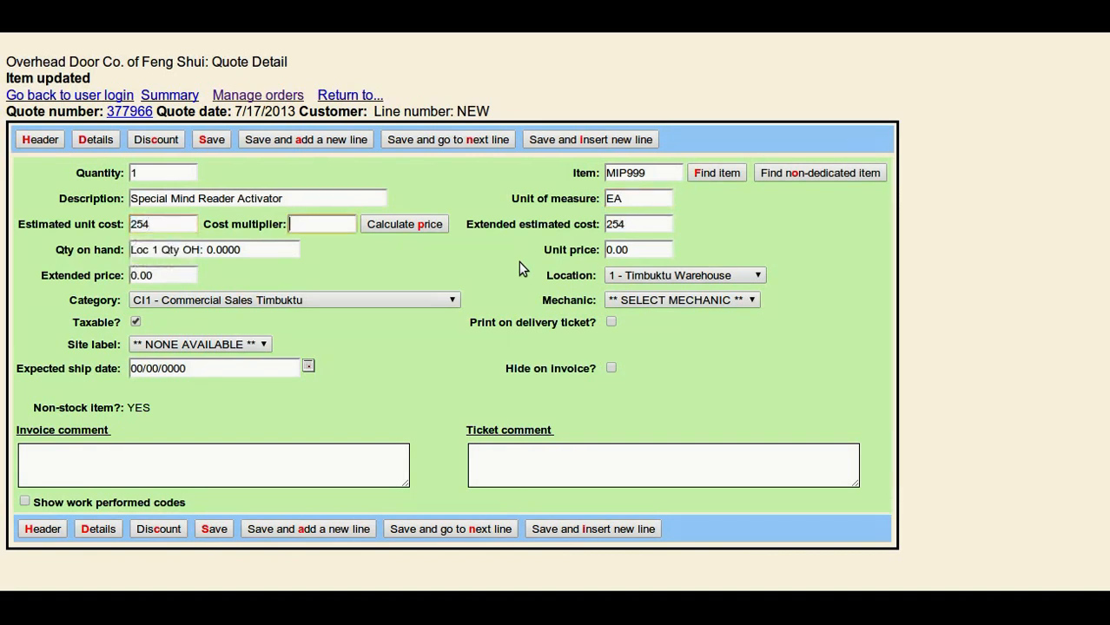
pyautogui.click(351, 225)
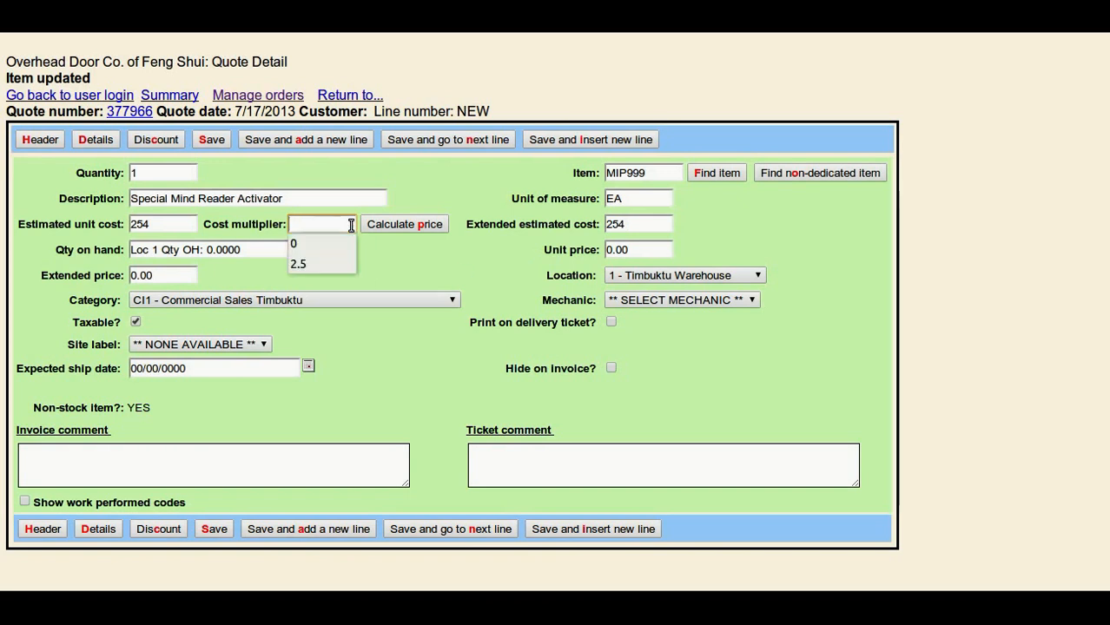
pyautogui.write('2.5')
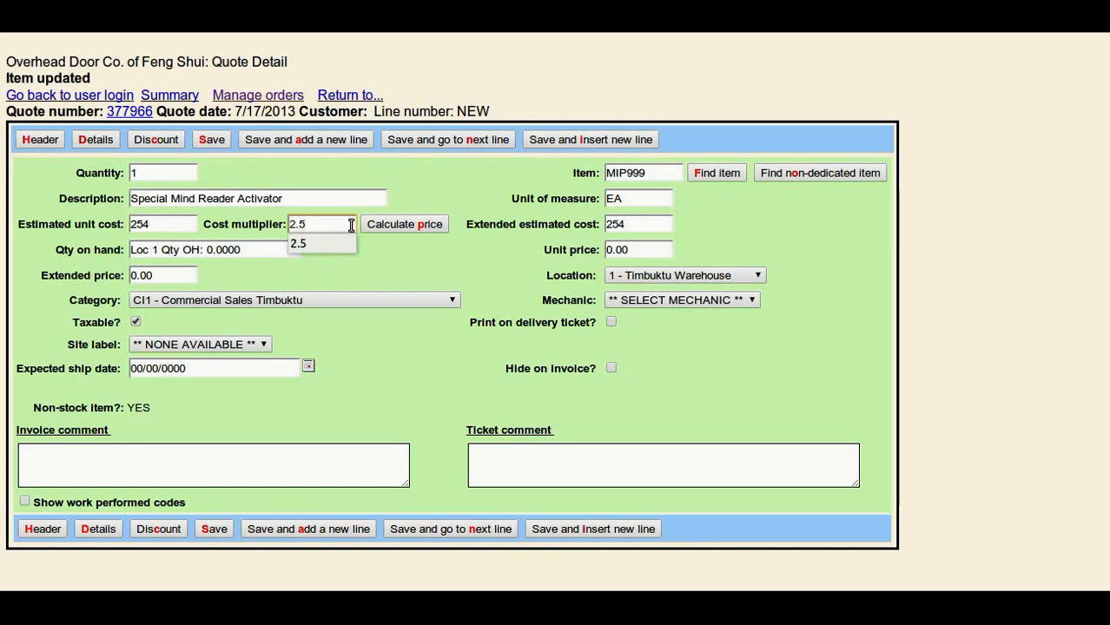
pyautogui.press('Tab')
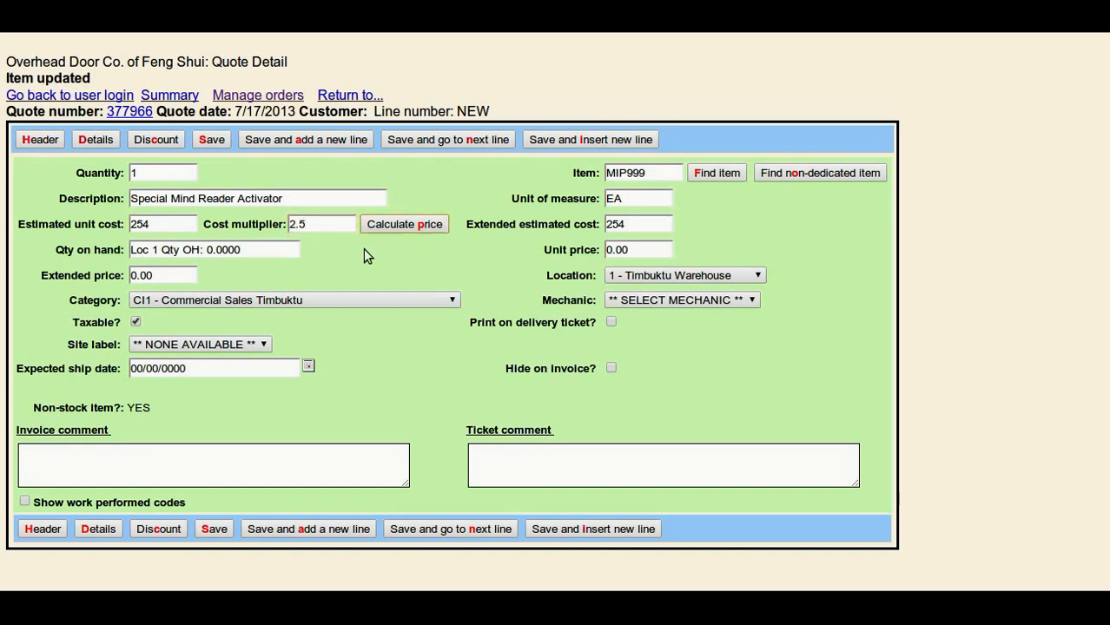
pyautogui.click(436, 231)
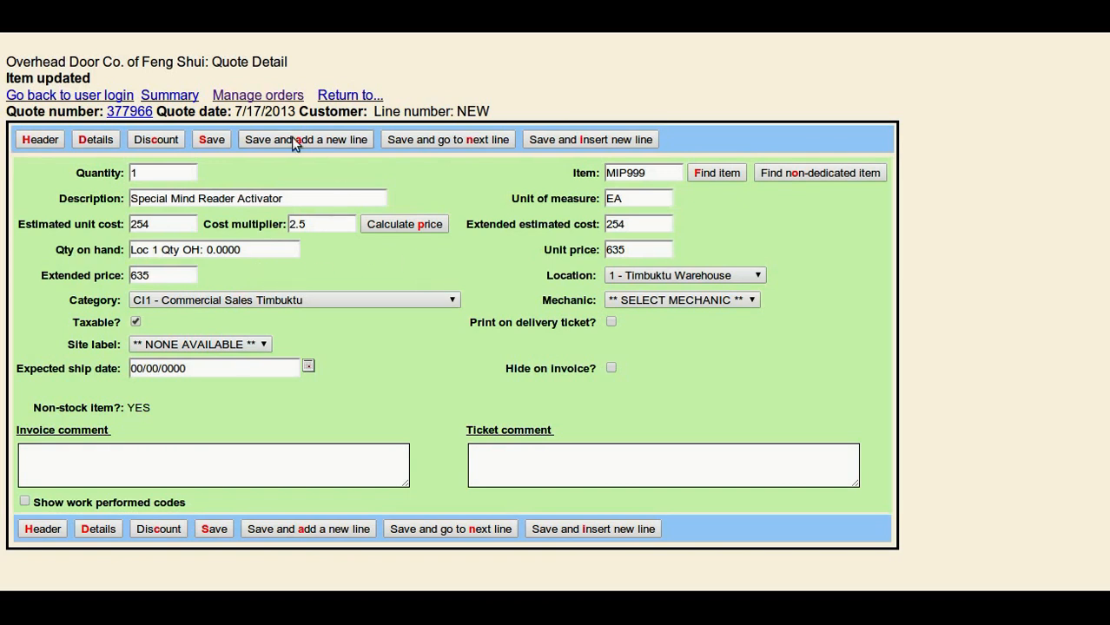
pyautogui.click(212, 140)
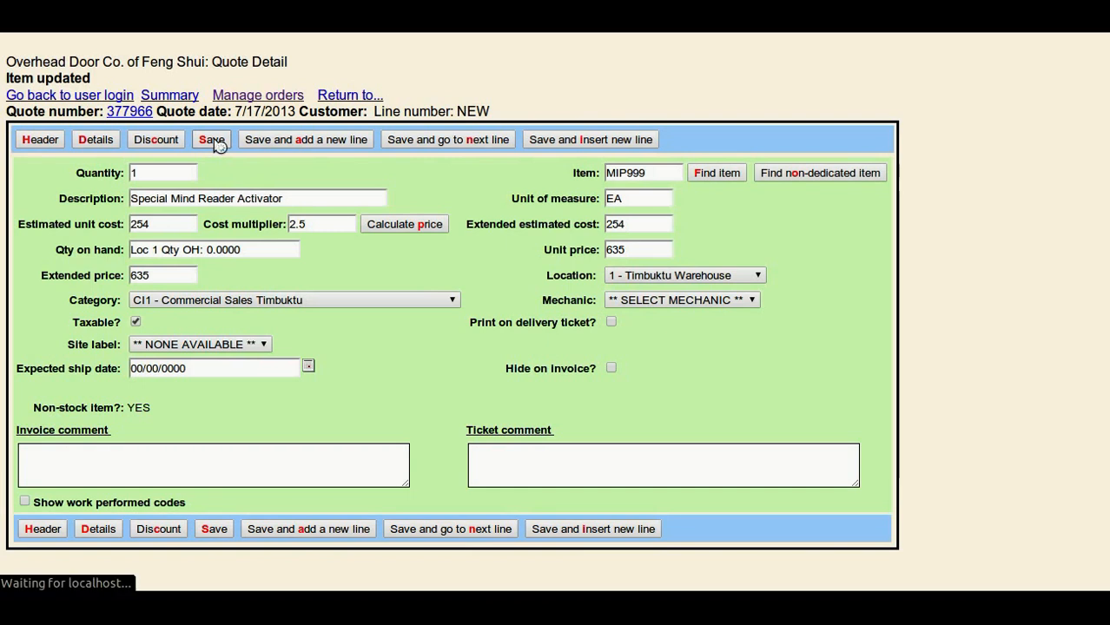
# Open the quote's line details list and review the available methods for repricing selected lines.
pyautogui.click(96, 140)
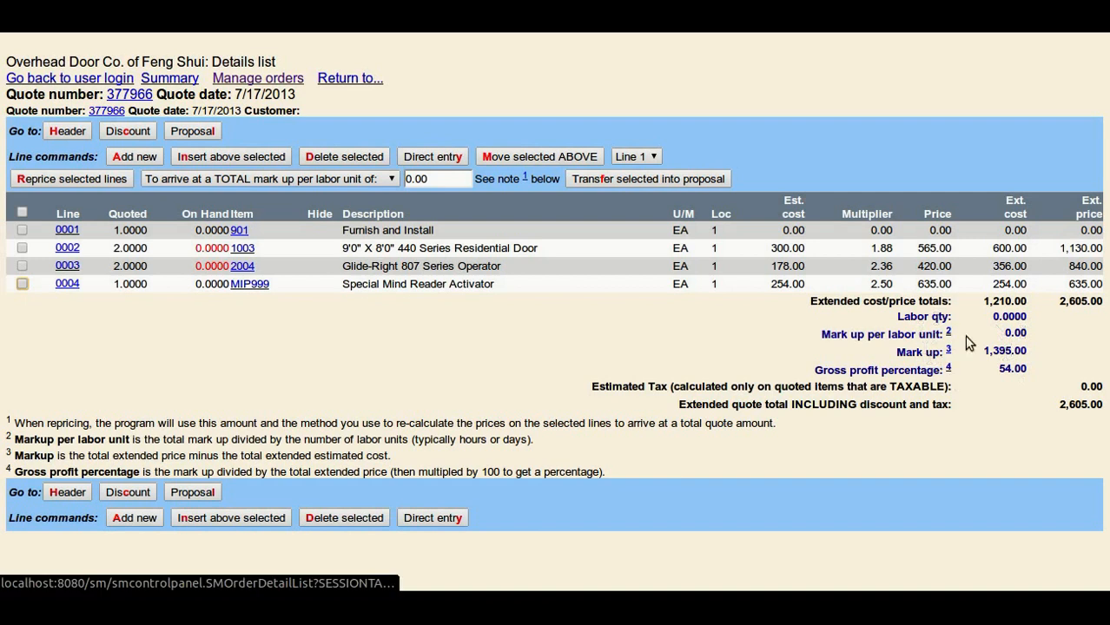
pyautogui.click(390, 178)
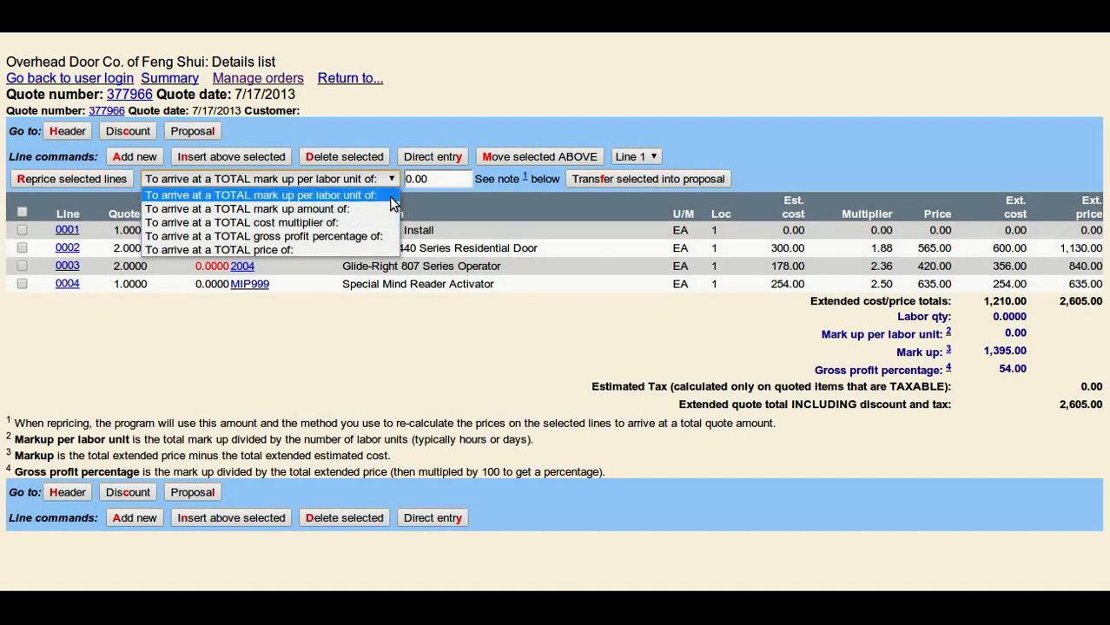
pyautogui.click(764, 147)
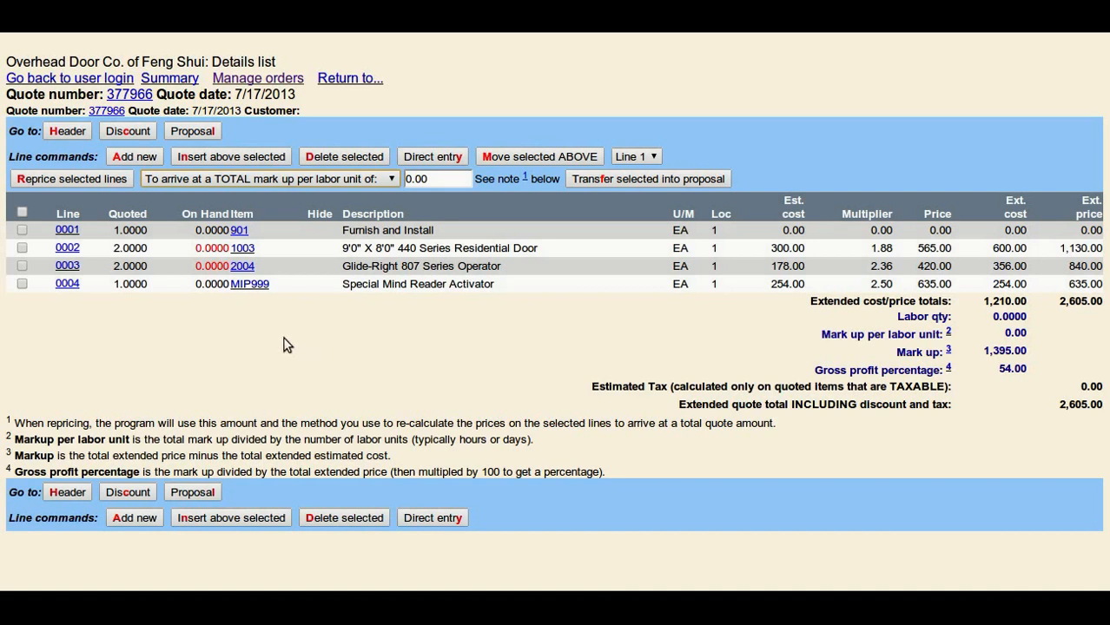
# Return to the quote header, review its fields and open the quote's proposal for editing.
pyautogui.click(79, 132)
pyautogui.scroll(-5, 523, 339)
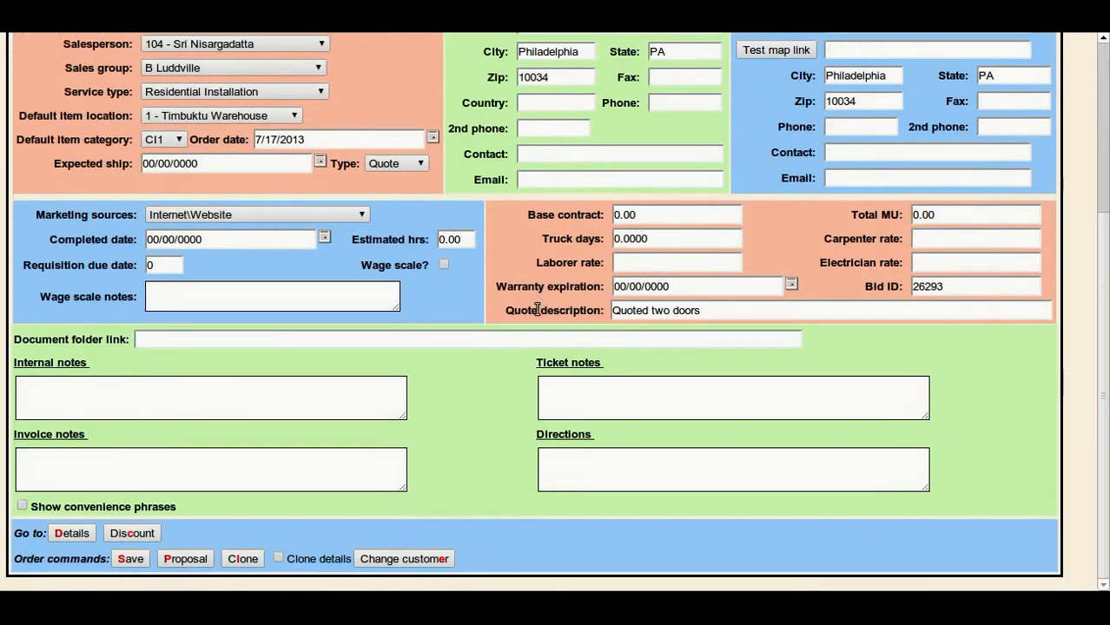
pyautogui.scroll(5, 523, 339)
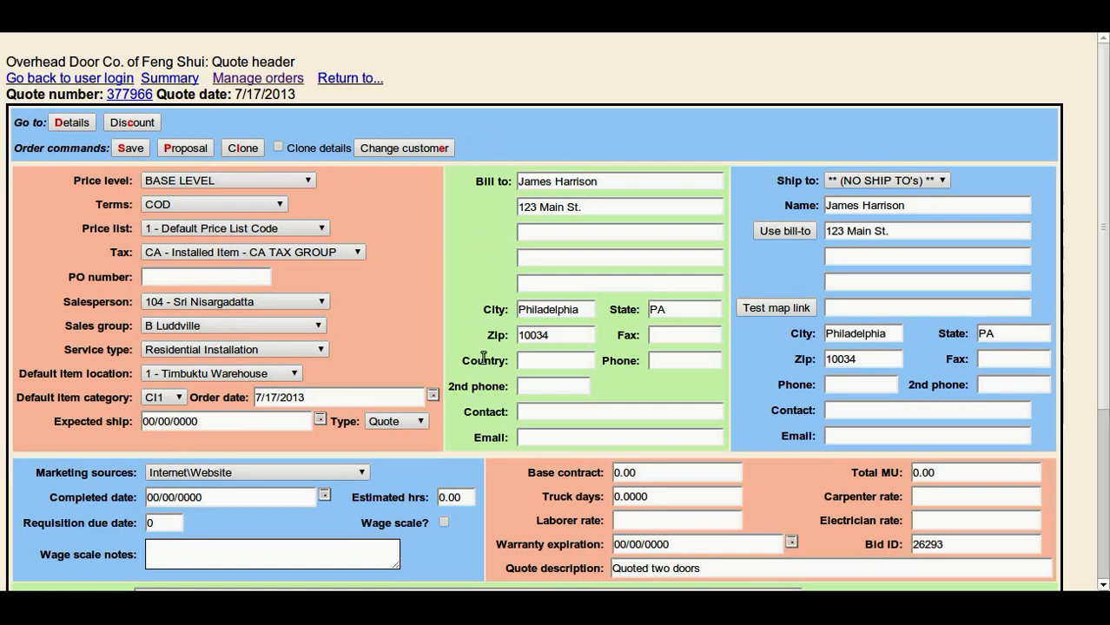
pyautogui.click(193, 148)
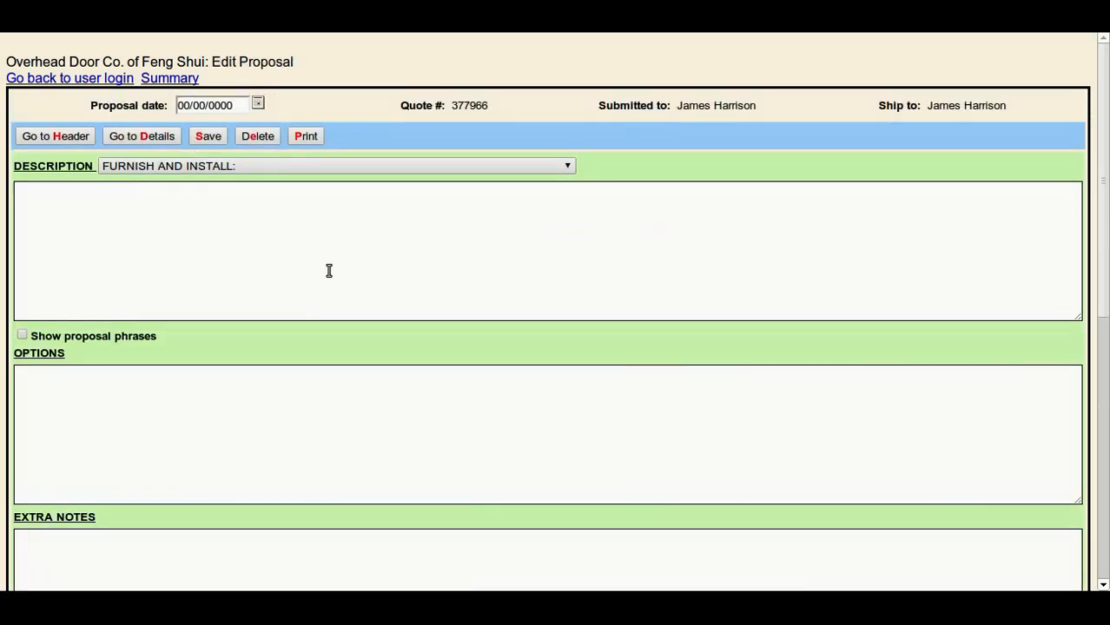
# Set the proposal date to 7/17/2013 and keep FURNISH AND INSTALL as the description heading.
pyautogui.scroll(-3, 382, 260)
pyautogui.scroll(-2, 381, 266)
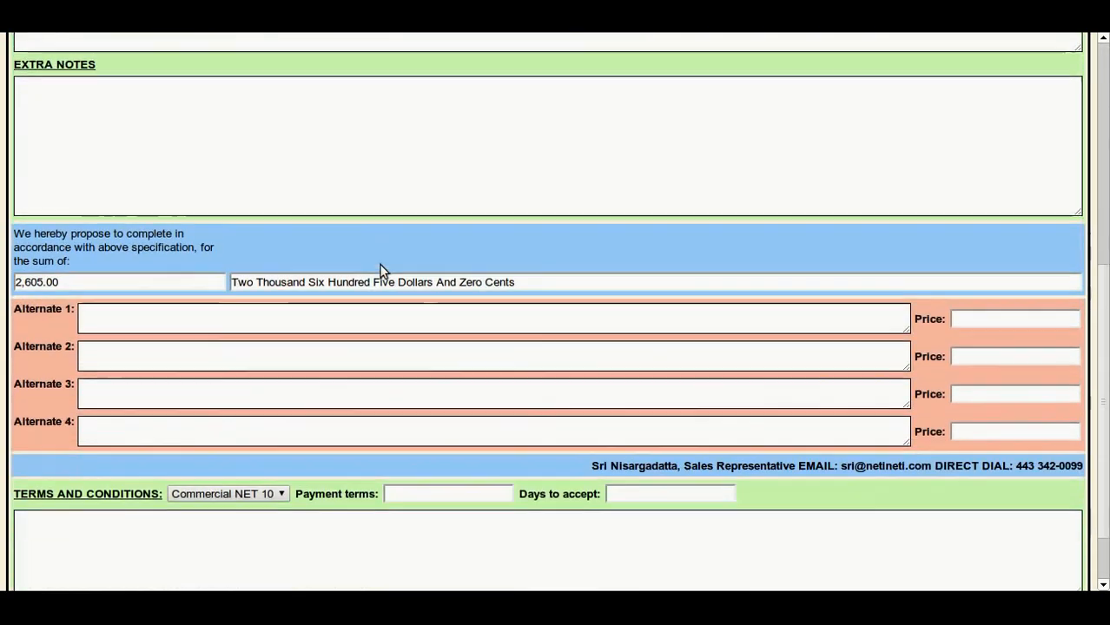
pyautogui.scroll(5, 381, 266)
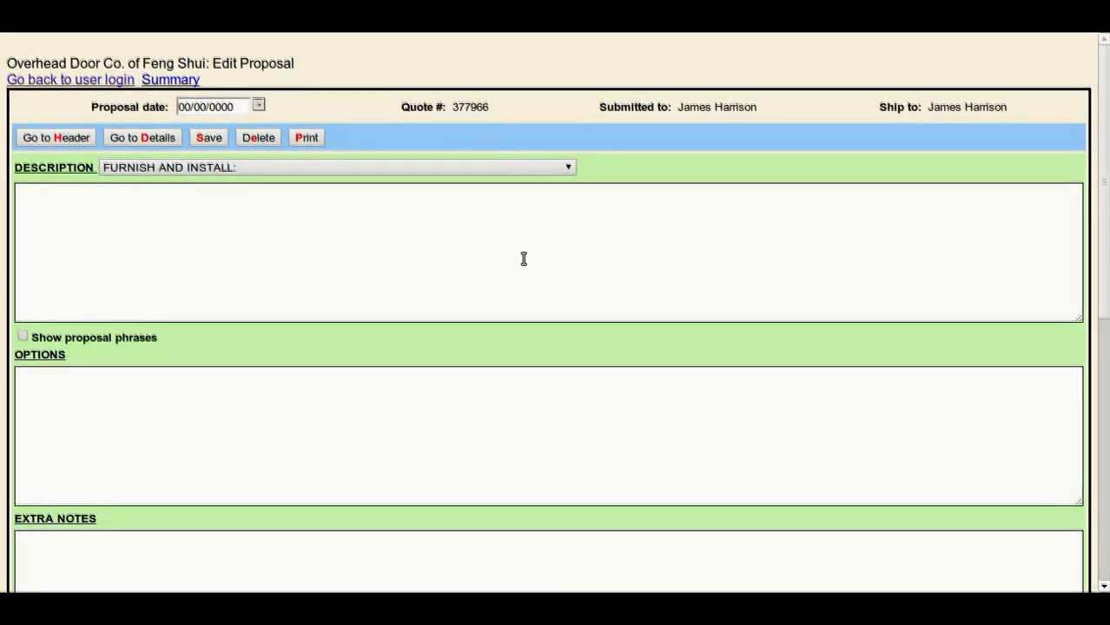
pyautogui.click(258, 105)
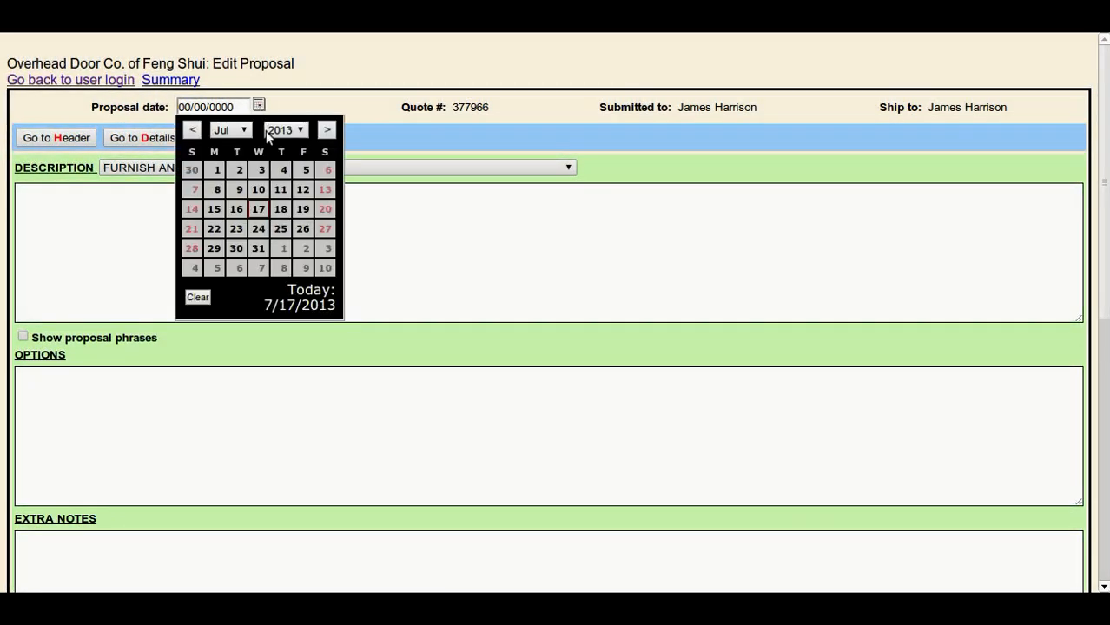
pyautogui.click(300, 298)
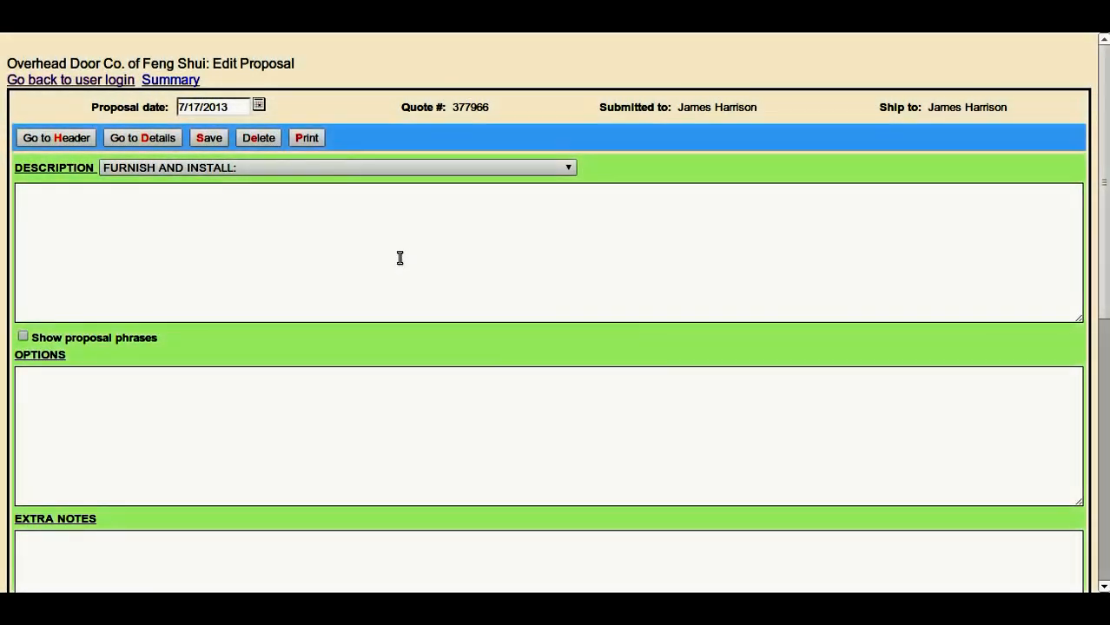
pyautogui.click(570, 167)
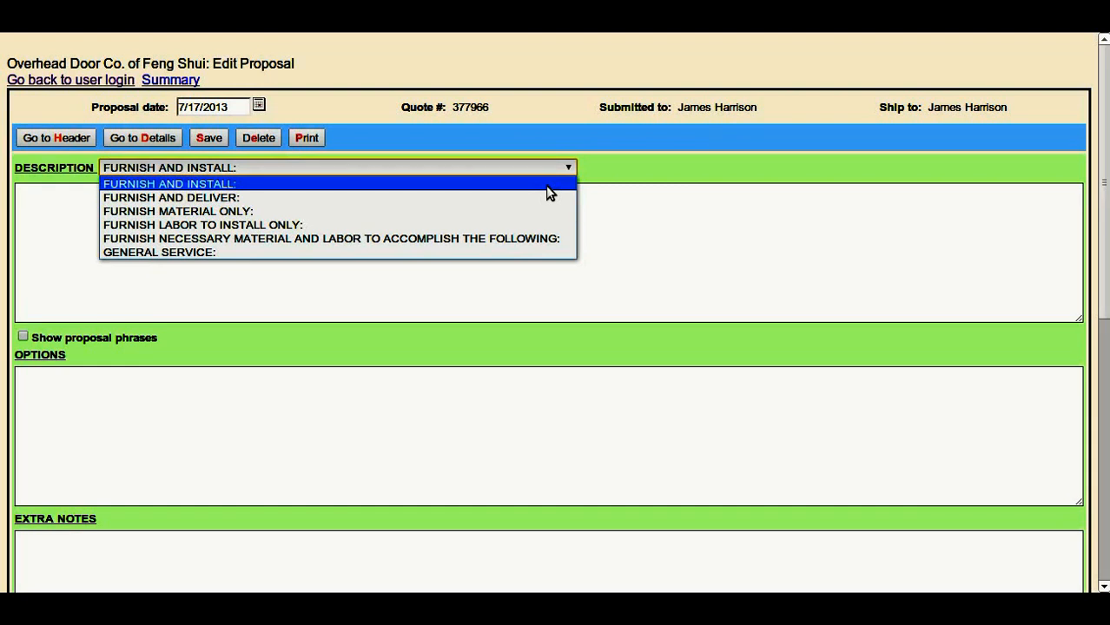
pyautogui.click(547, 185)
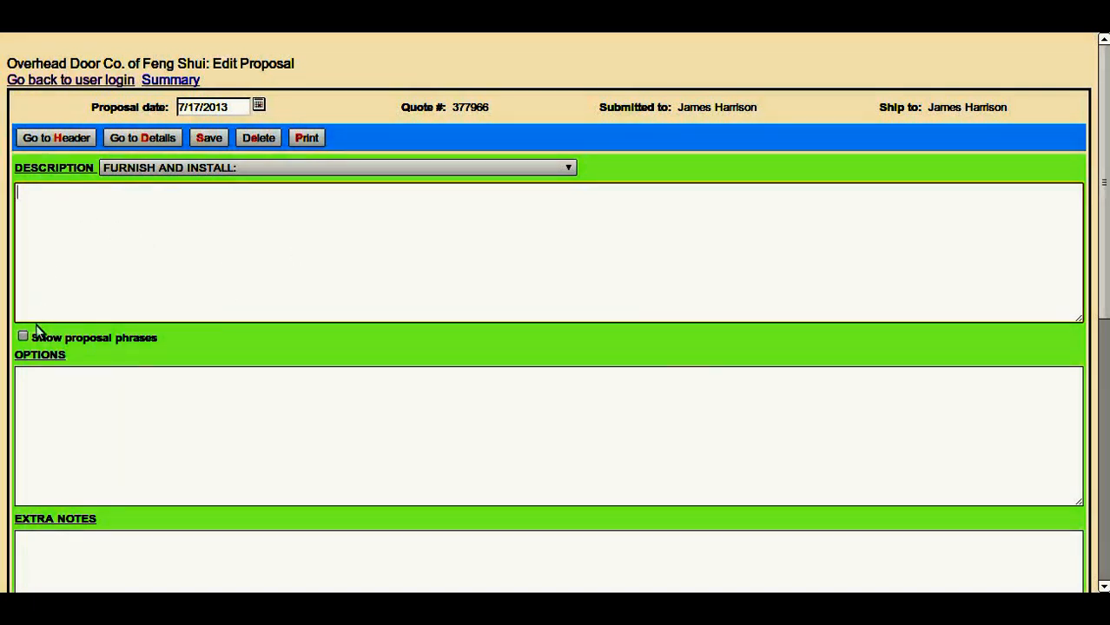
# Insert the stock proposal phrases 440 Series and Glide-Right 807 into the description and hide the phrase list.
pyautogui.click(23, 336)
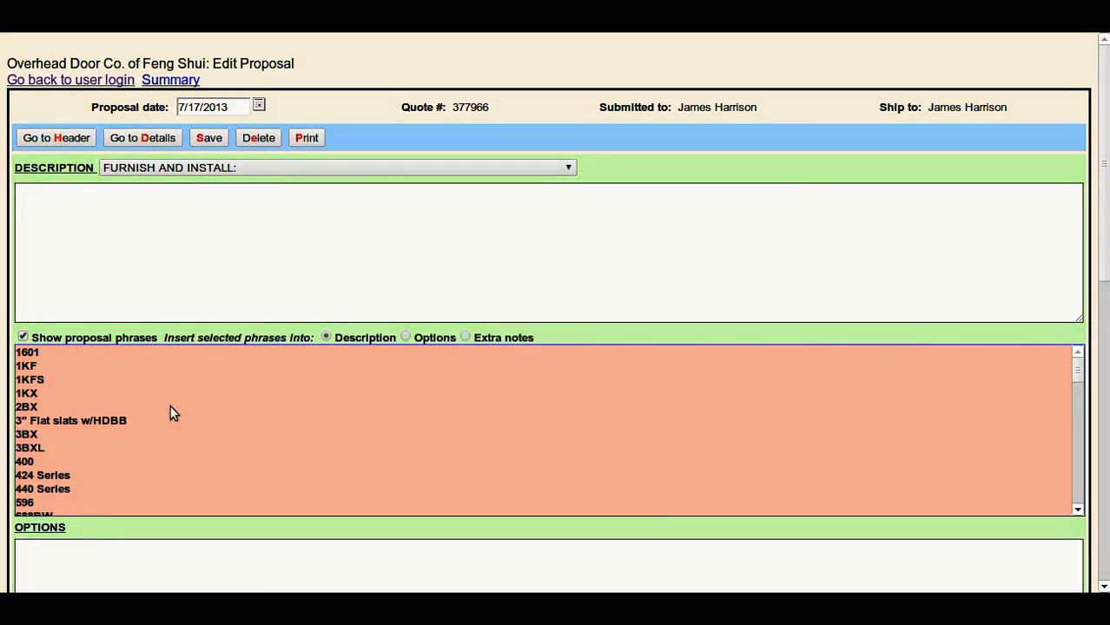
pyautogui.doubleClick(70, 489)
pyautogui.click(224, 292)
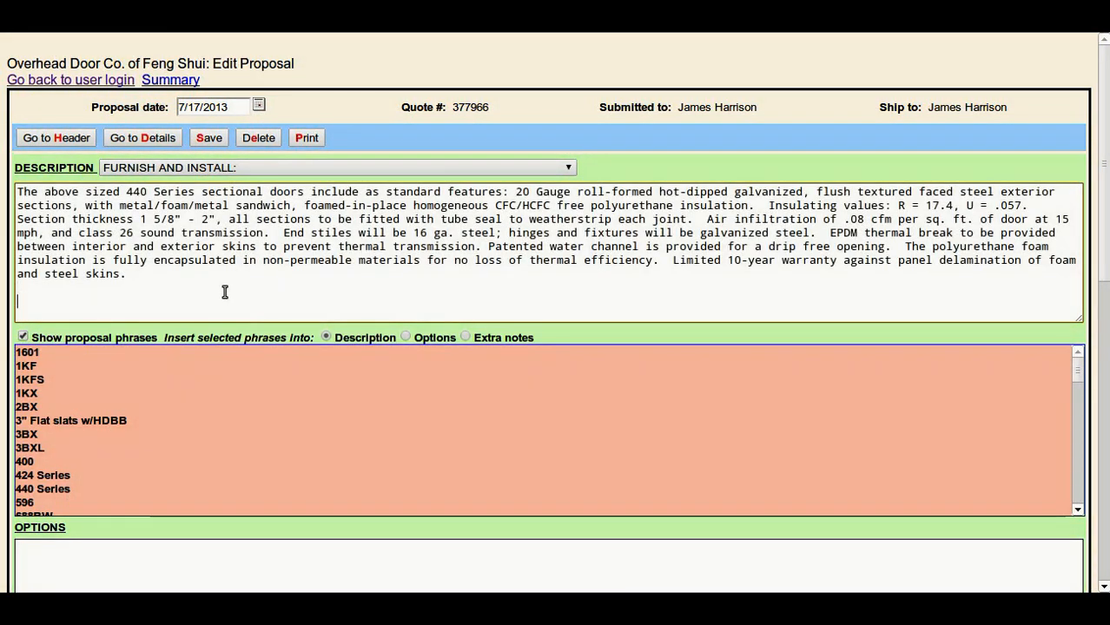
pyautogui.scroll(-3, 157, 390)
pyautogui.scroll(-6, 157, 390)
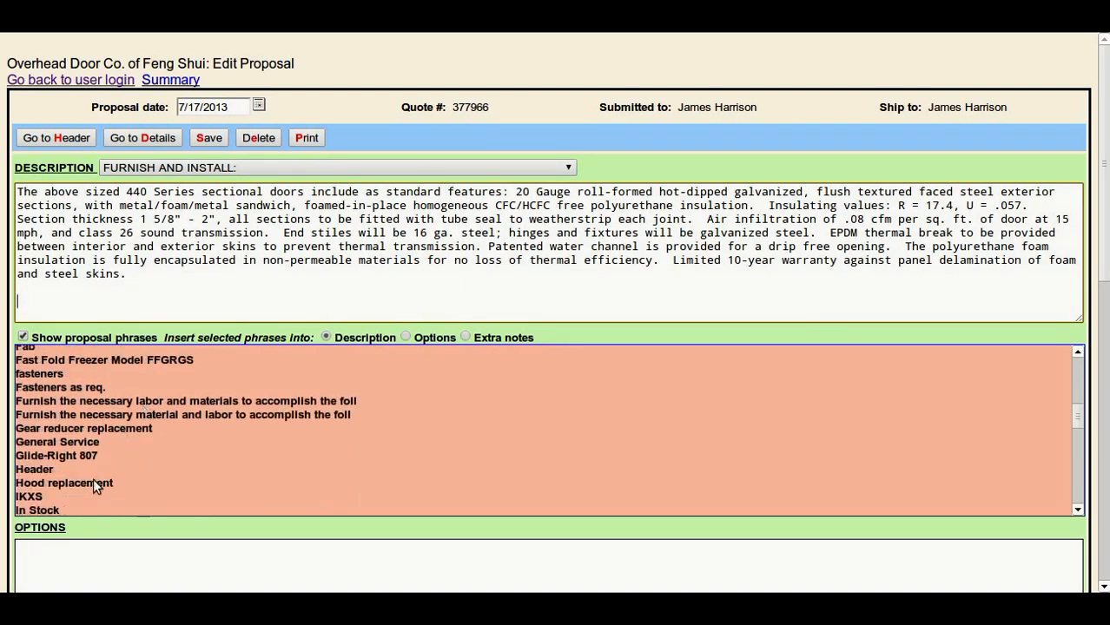
pyautogui.doubleClick(87, 456)
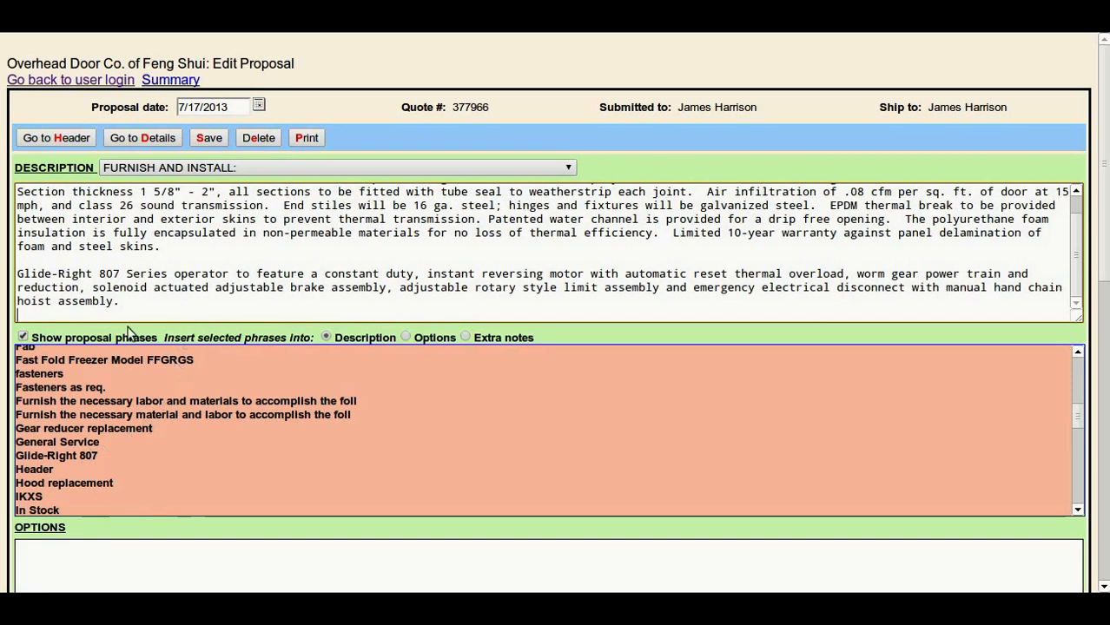
pyautogui.click(23, 336)
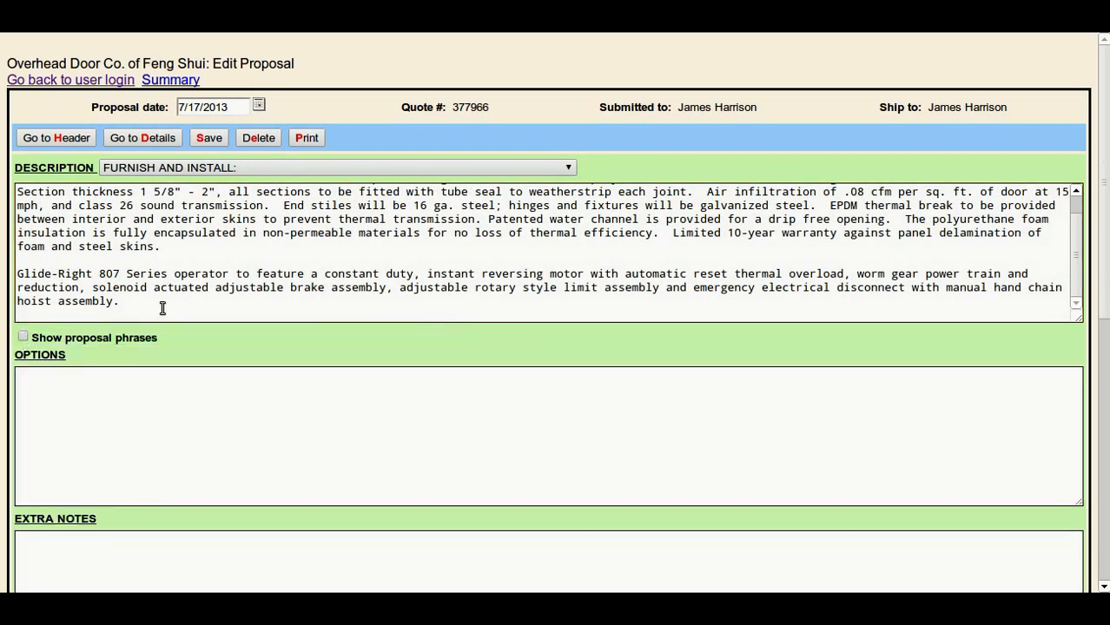
# Examine the proposal's options, extra notes, proposed sum and alternates sections.
pyautogui.scroll(-2, 188, 292)
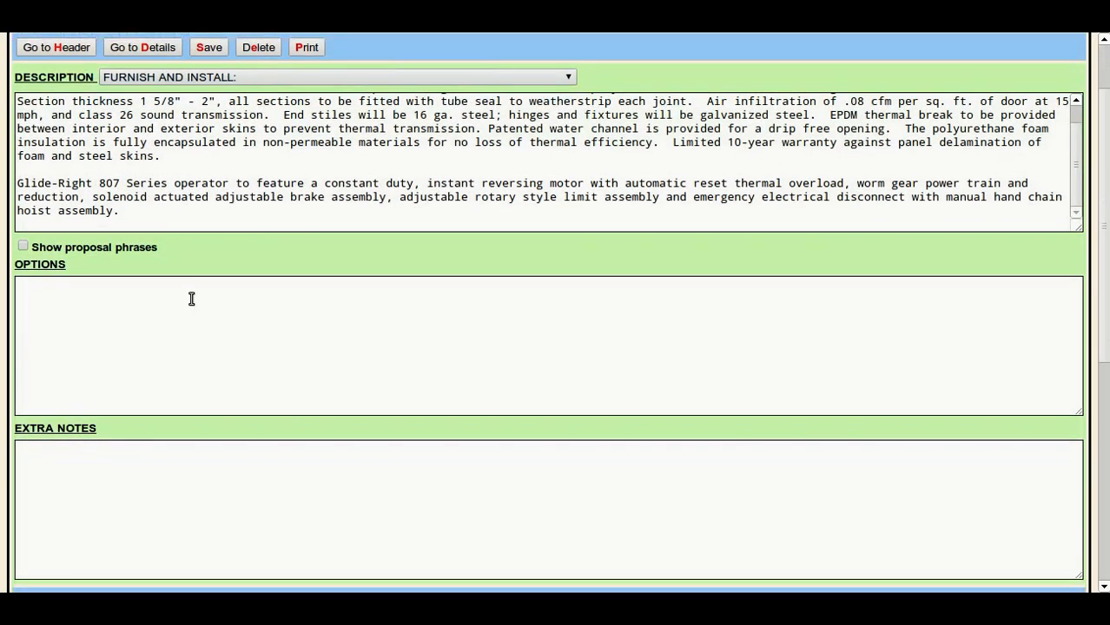
pyautogui.scroll(-1, 192, 299)
pyautogui.click(135, 243)
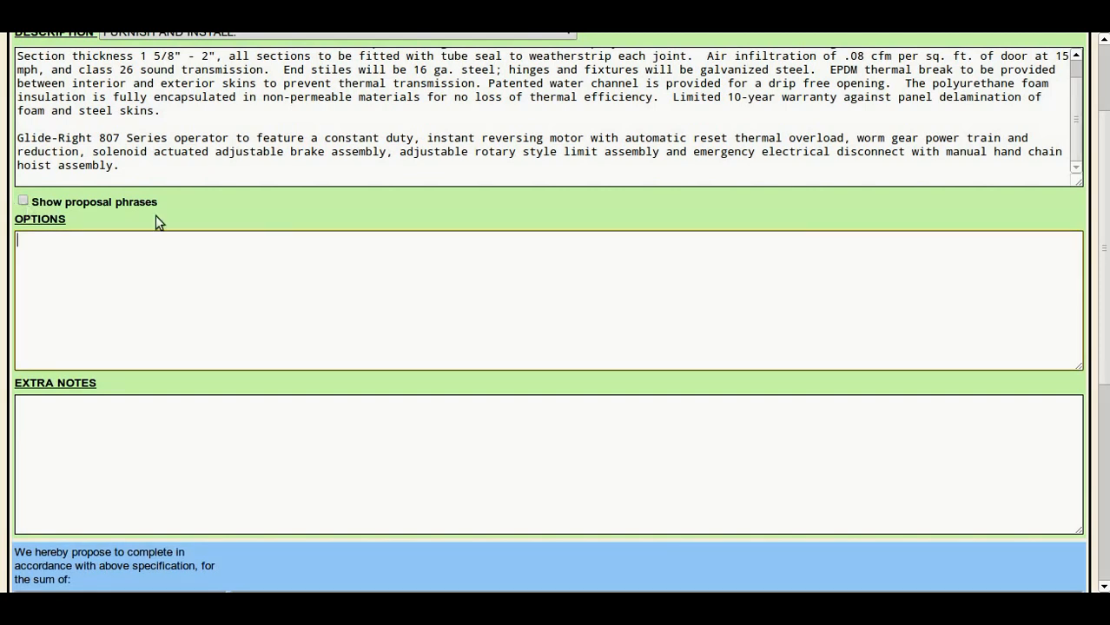
pyautogui.click(179, 420)
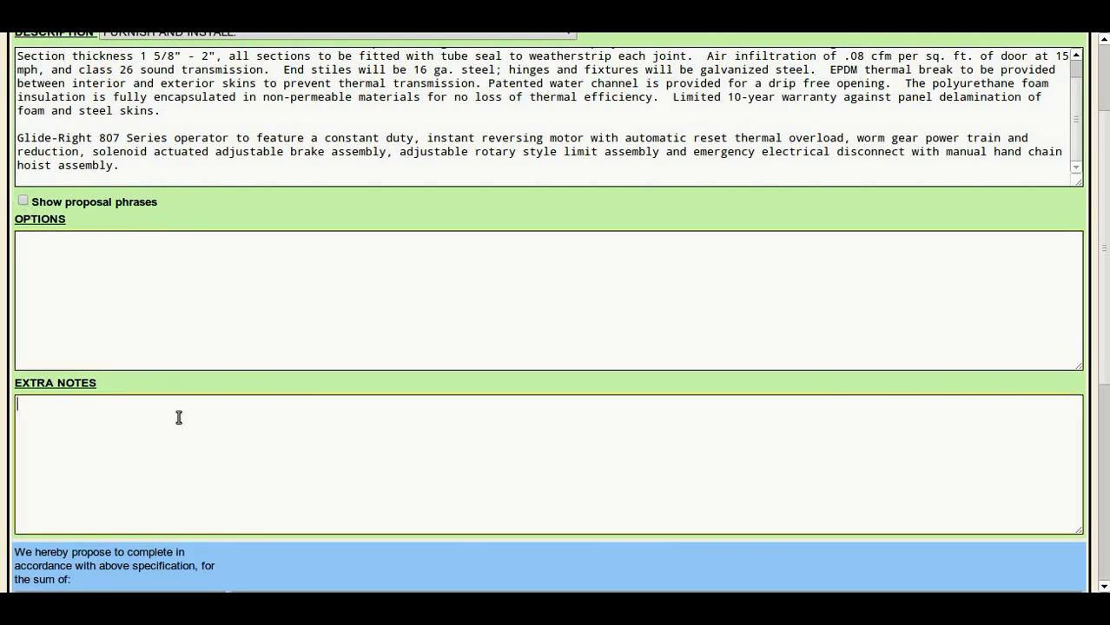
pyautogui.scroll(-2, 179, 418)
pyautogui.scroll(-1, 179, 418)
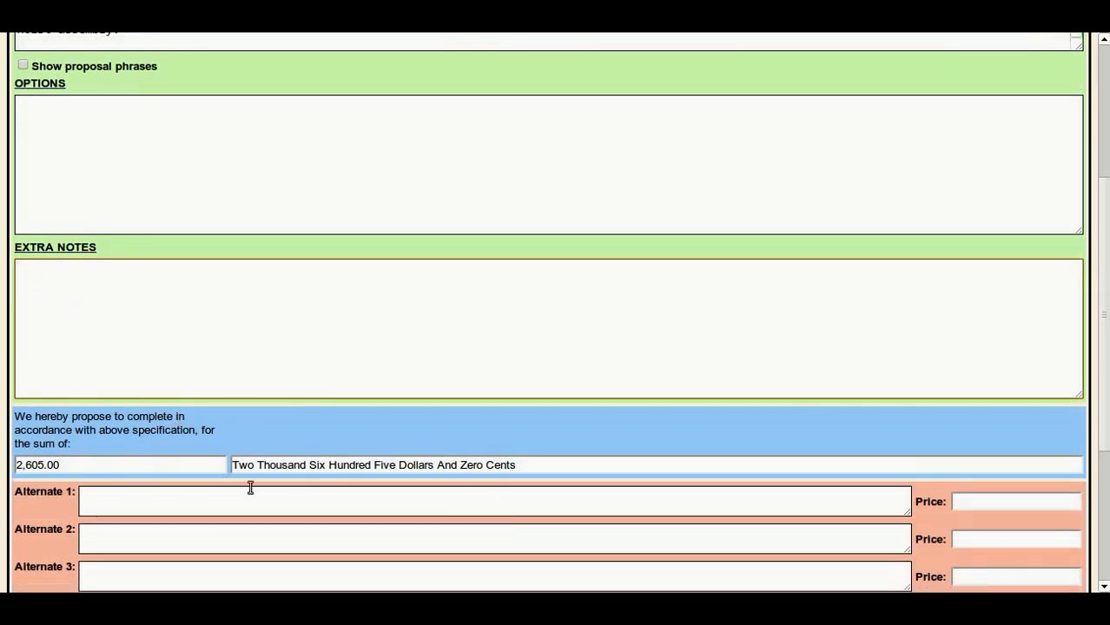
pyautogui.scroll(-2, 197, 490)
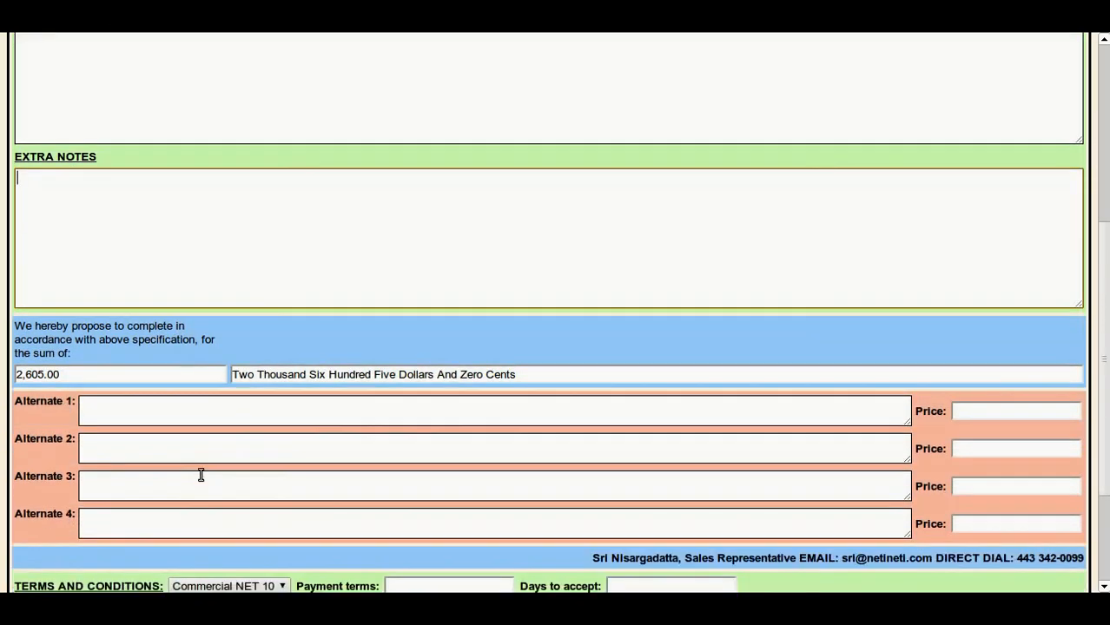
# Enter alternate 1 as "Deduct for doors and operators only, NOT including mind reader controller - total price:" with a price of 2,200.00.
pyautogui.click(197, 404)
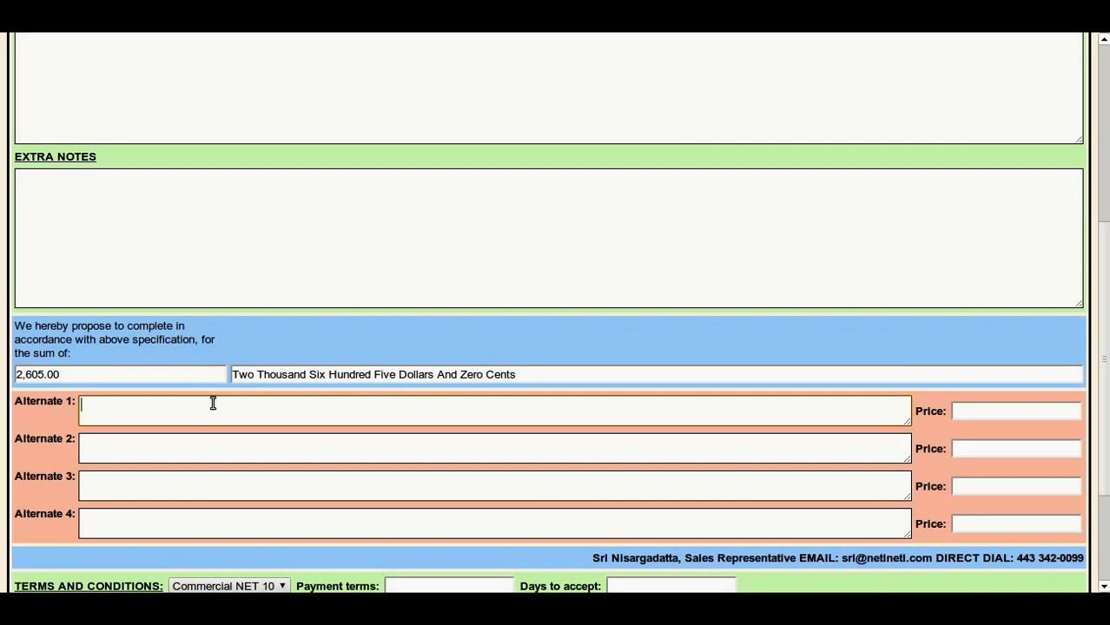
pyautogui.write('Deduc')
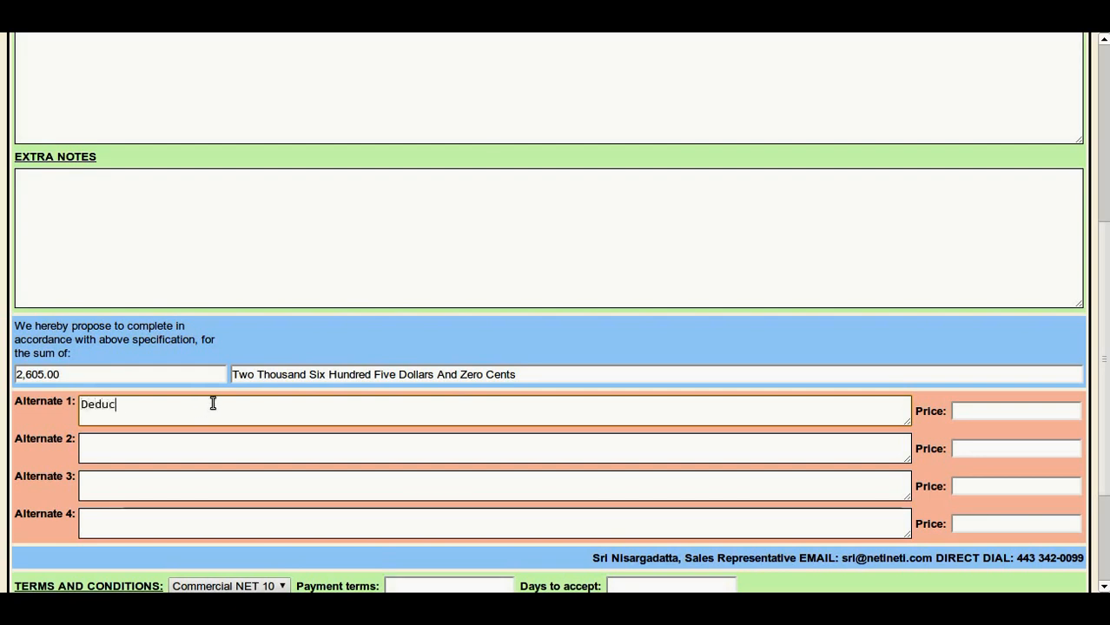
pyautogui.write('t for doors and operators only, ')
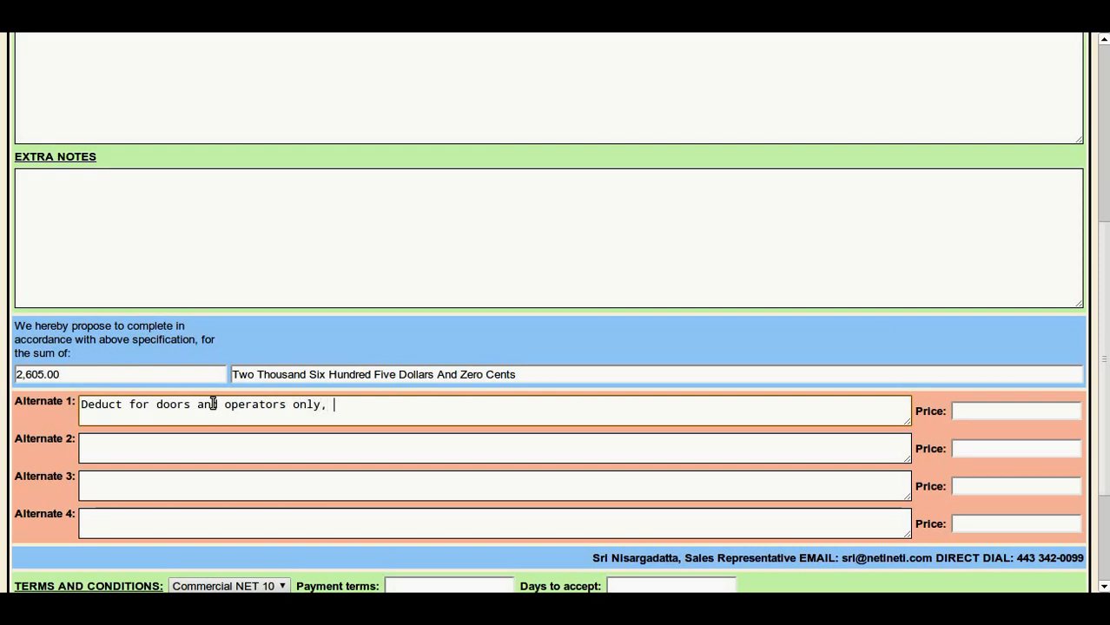
pyautogui.write('NOT')
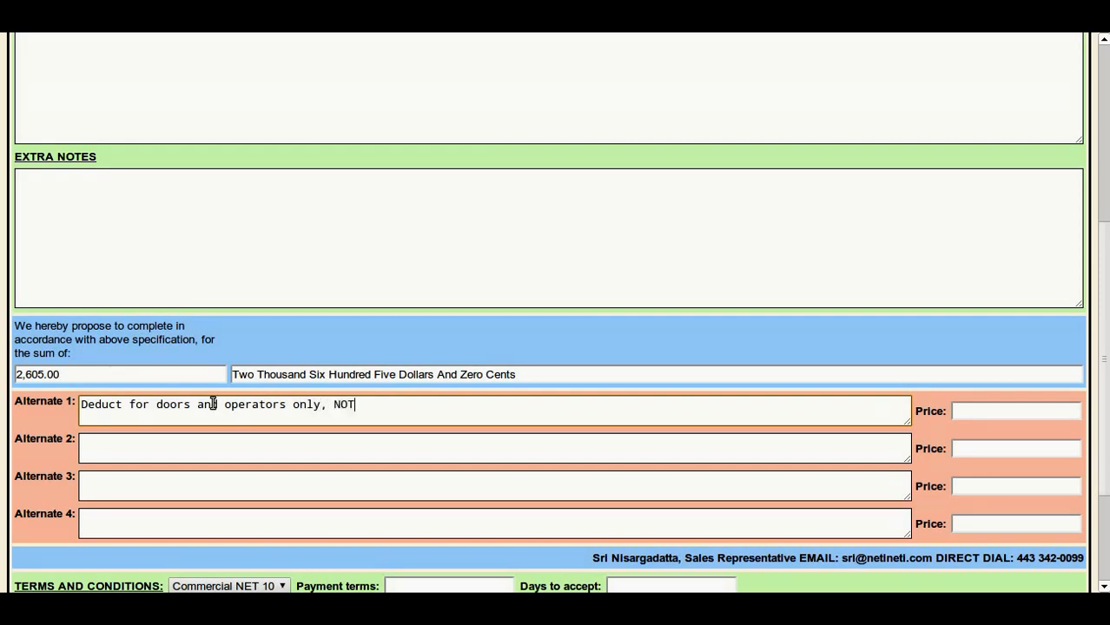
pyautogui.write(' including mind read')
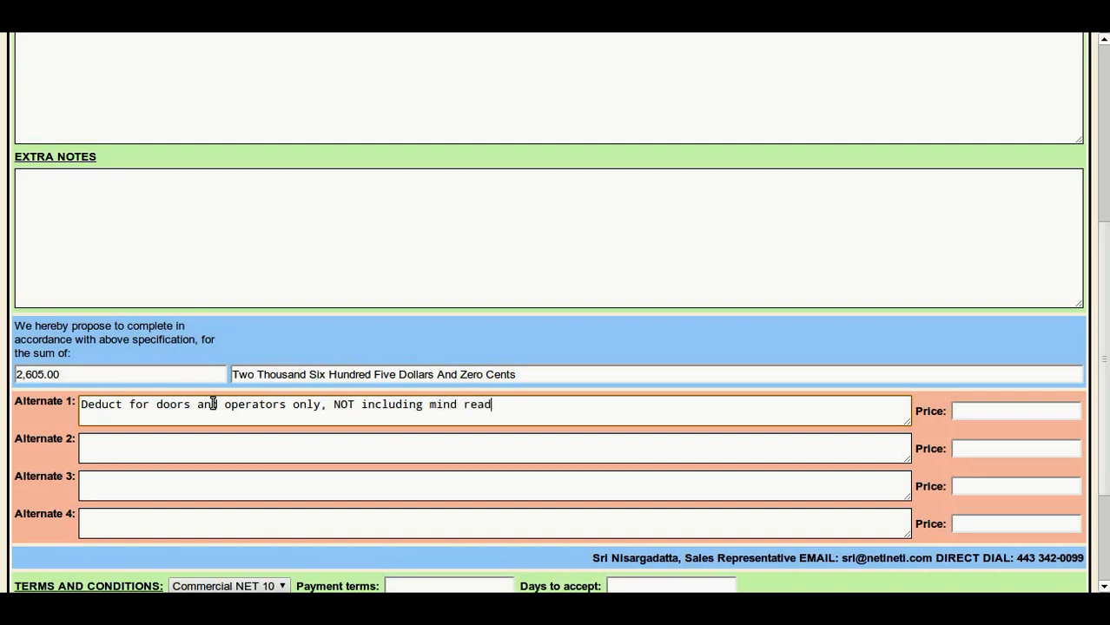
pyautogui.write('er controller - total price')
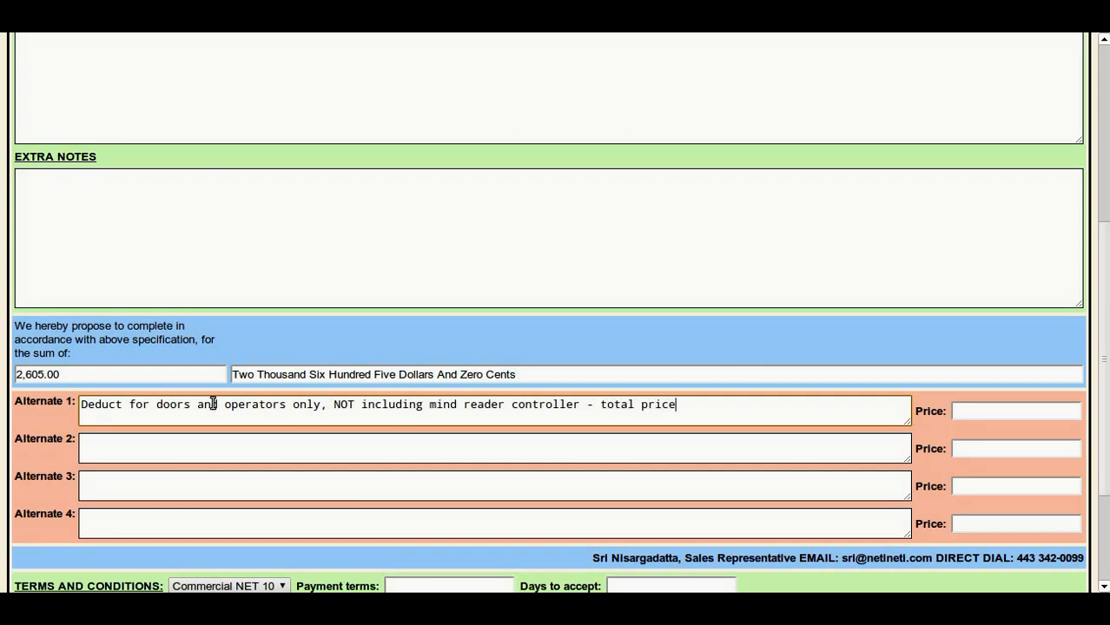
pyautogui.write(':')
pyautogui.click(1006, 413)
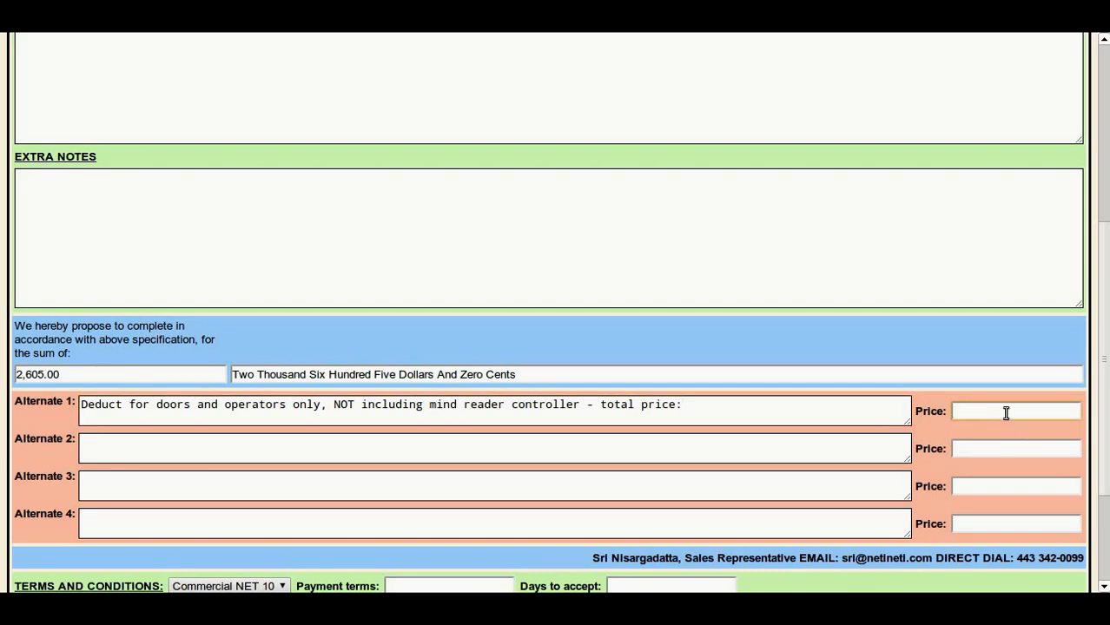
pyautogui.write('2,200.00')
# Set the proposal's terms and conditions to Residential NET 10 and save the proposal.
pyautogui.scroll(-2, 639, 417)
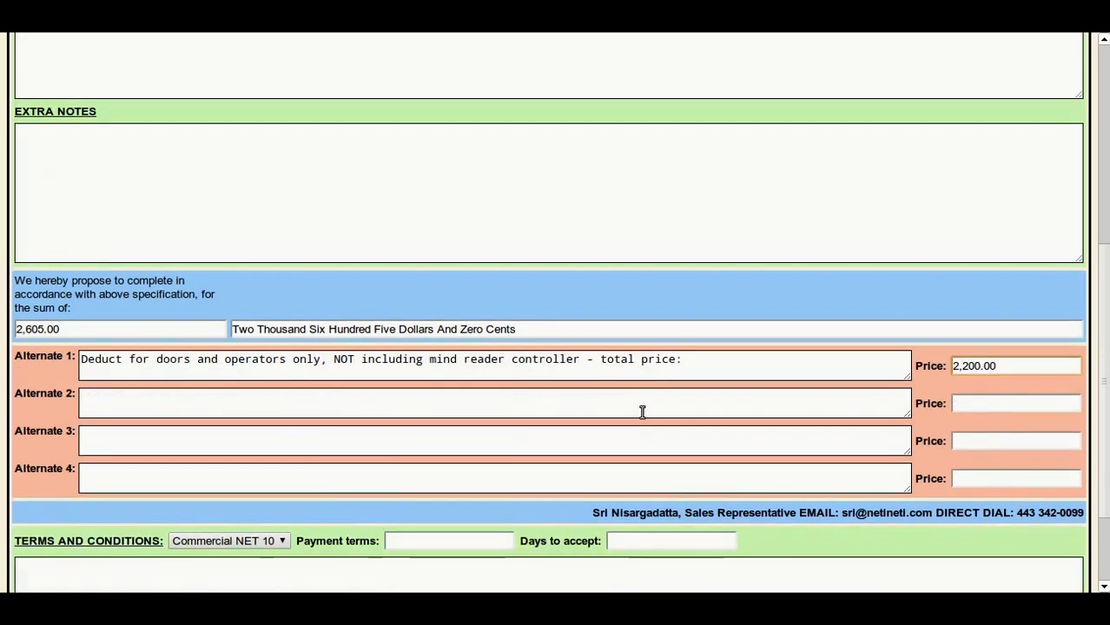
pyautogui.click(287, 496)
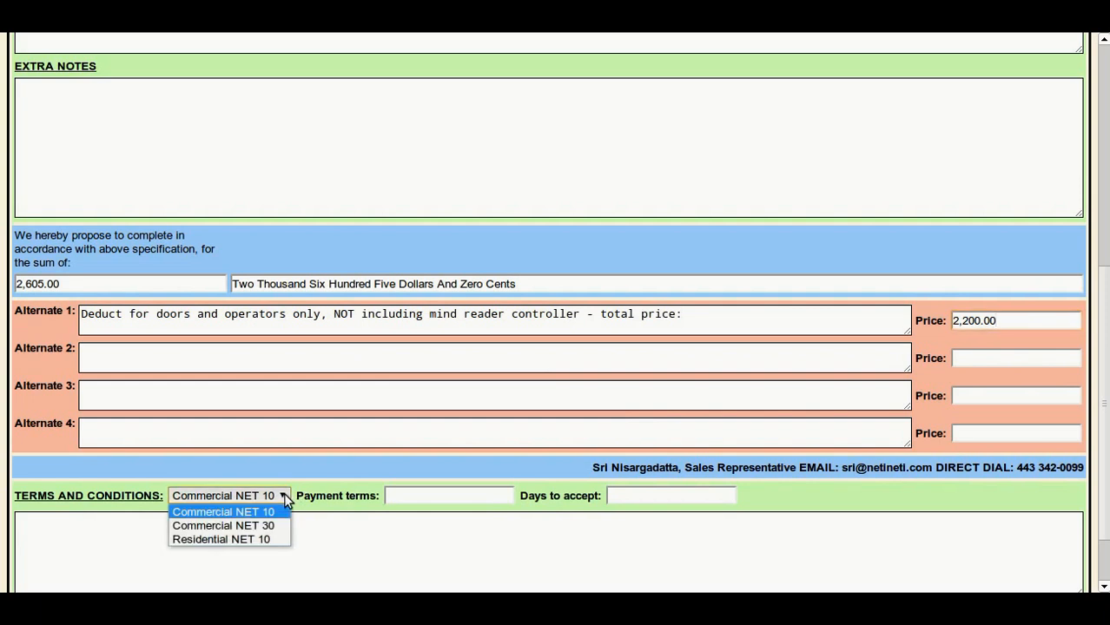
pyautogui.click(278, 536)
pyautogui.scroll(-2, 378, 532)
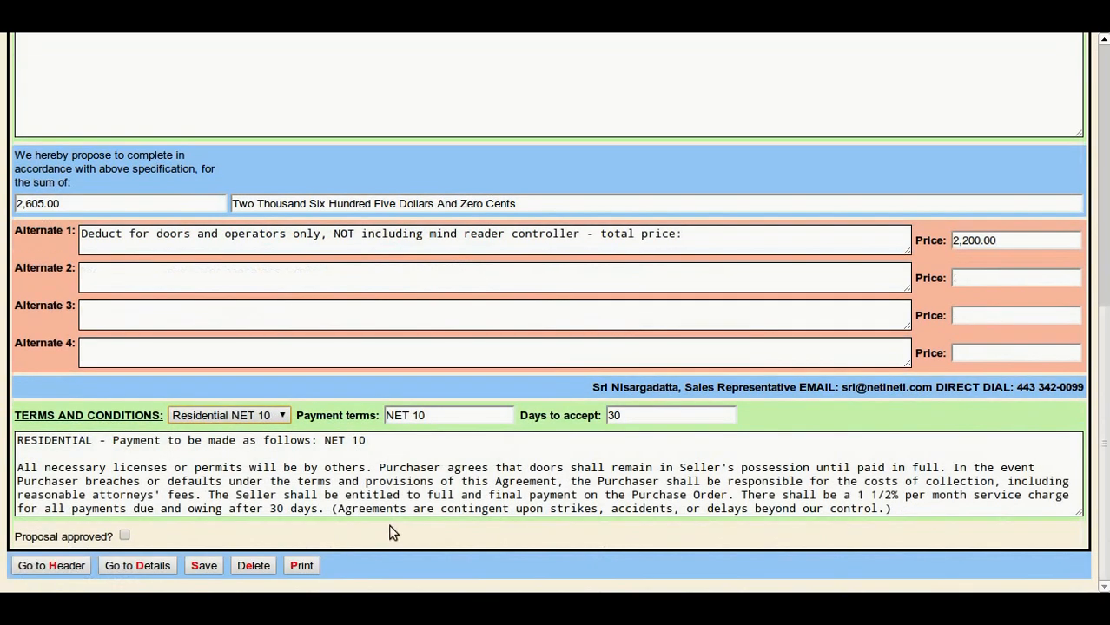
pyautogui.scroll(10, 389, 524)
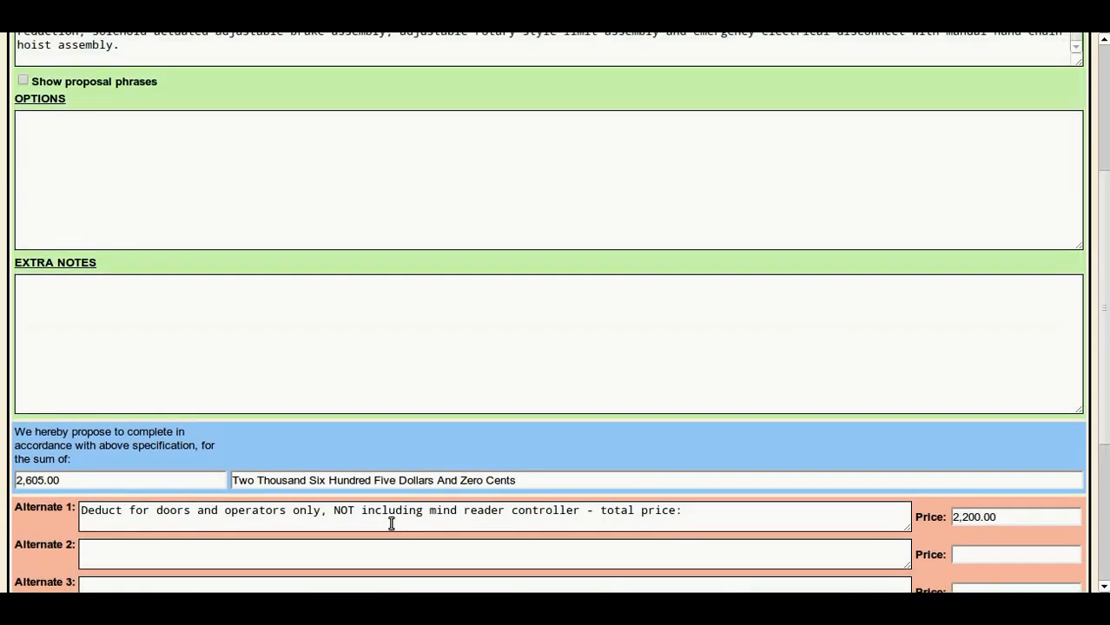
pyautogui.scroll(1, 389, 501)
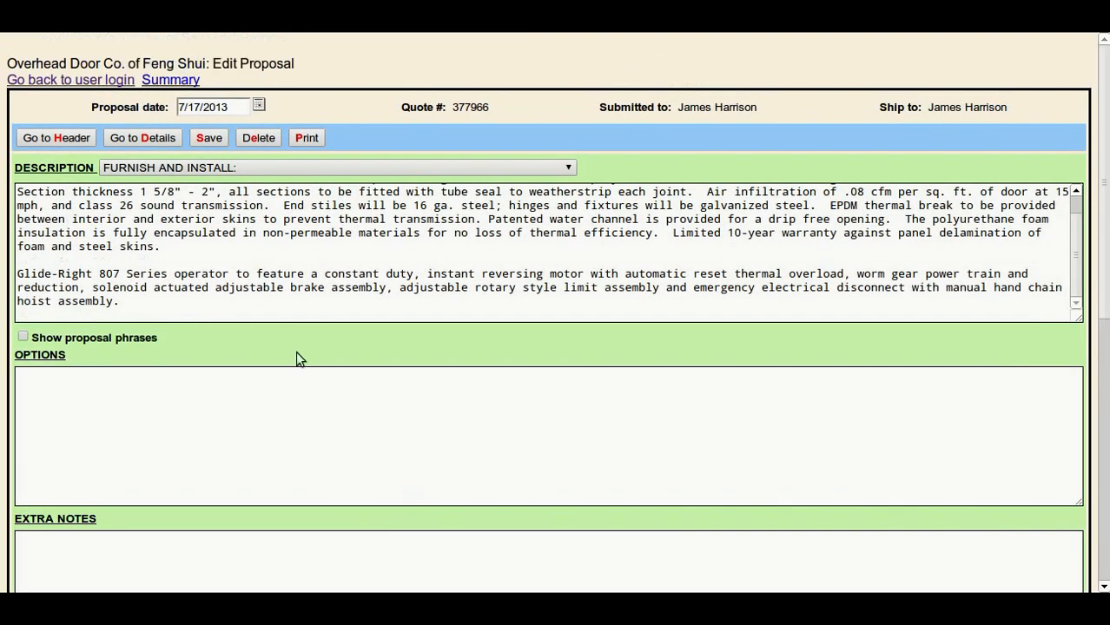
pyautogui.click(216, 139)
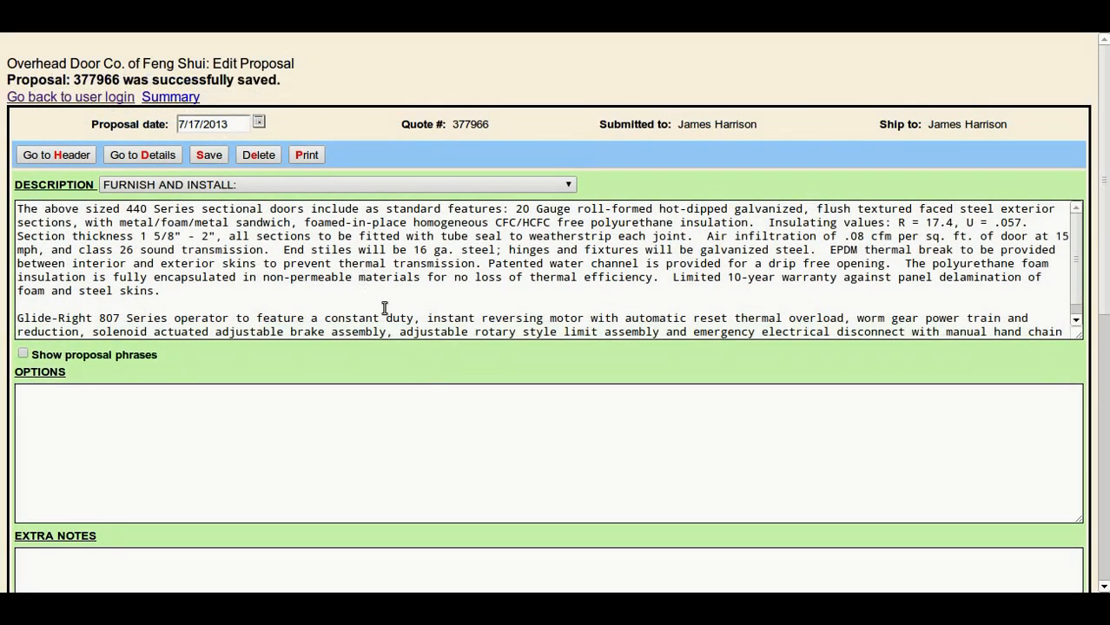
# Add two line breaks after the Glide-Right 807 paragraph in the proposal description, stay on the proposal and save it.
pyautogui.scroll(-1, 400, 309)
pyautogui.click(235, 237)
pyautogui.press('Return')
pyautogui.press('Return')
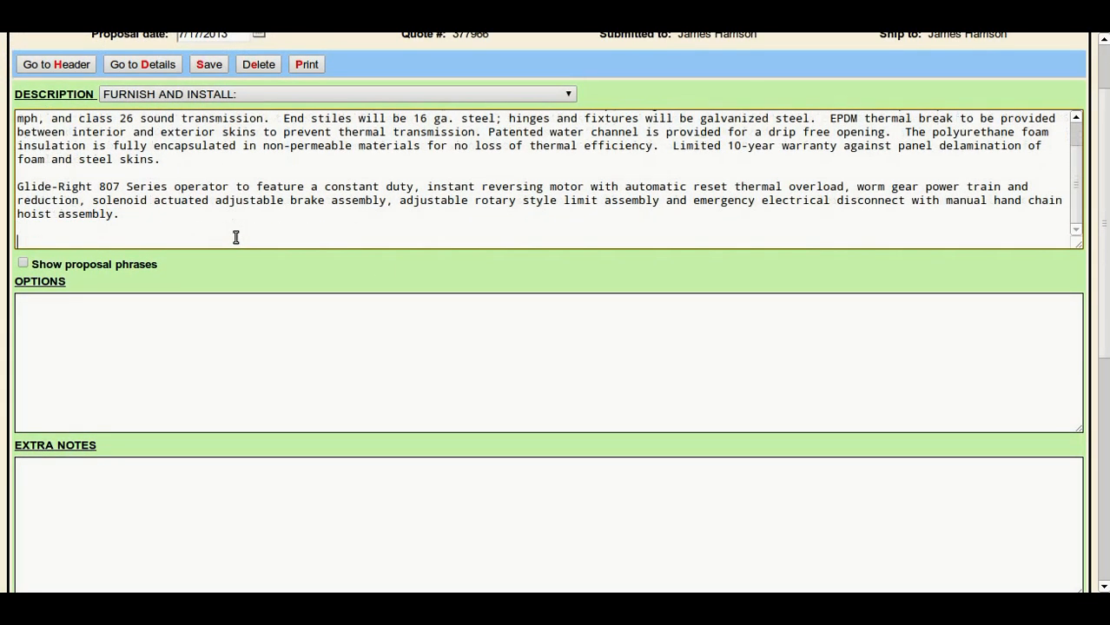
pyautogui.click(137, 67)
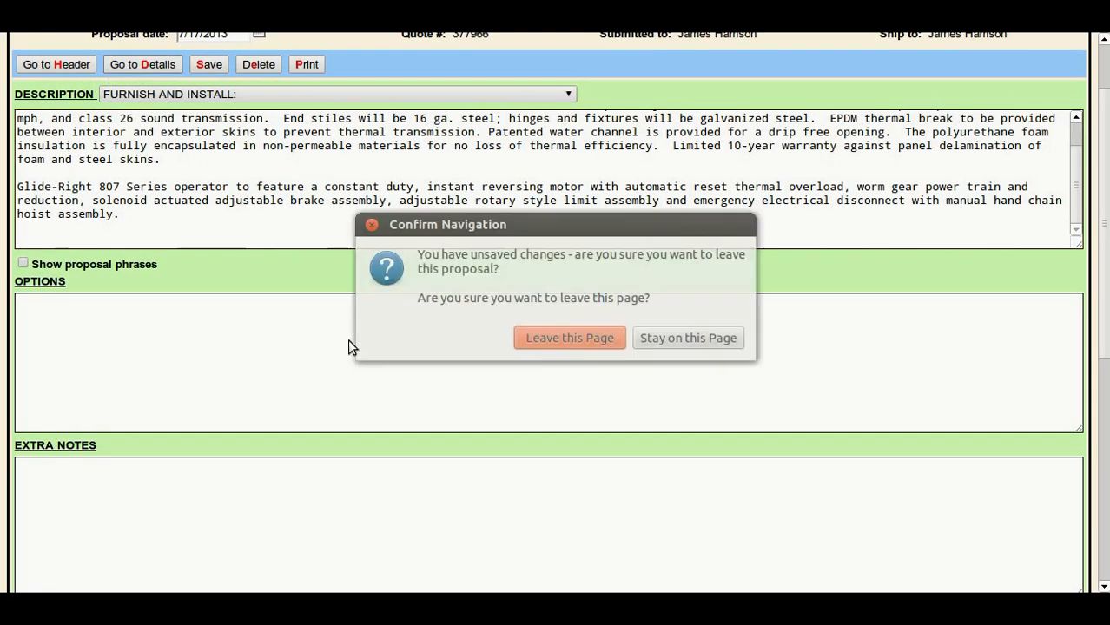
pyautogui.click(646, 338)
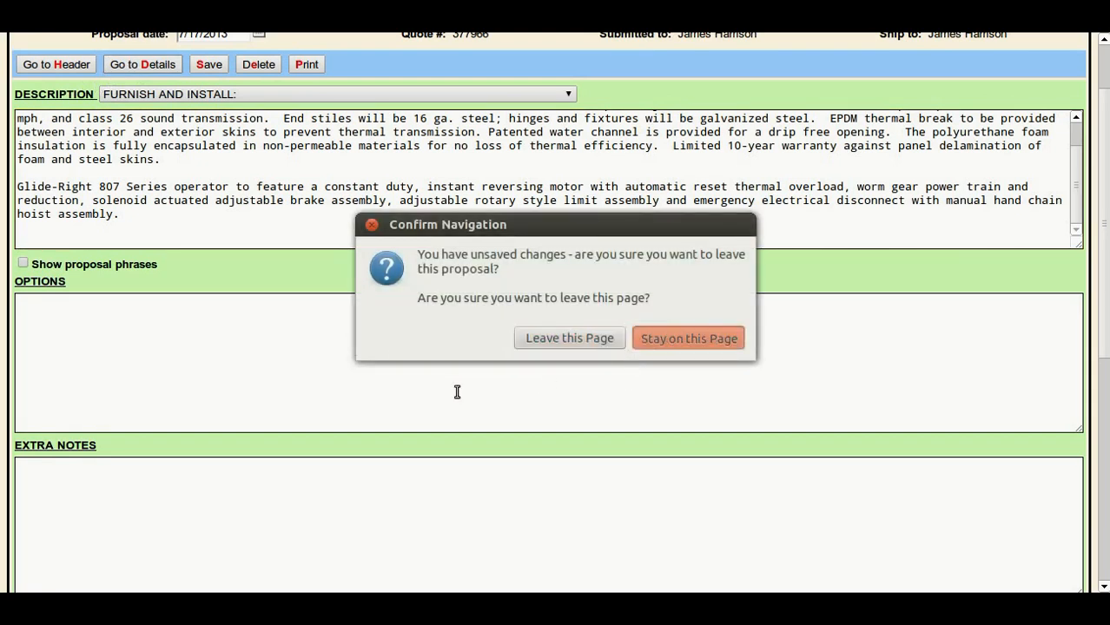
pyautogui.click(201, 66)
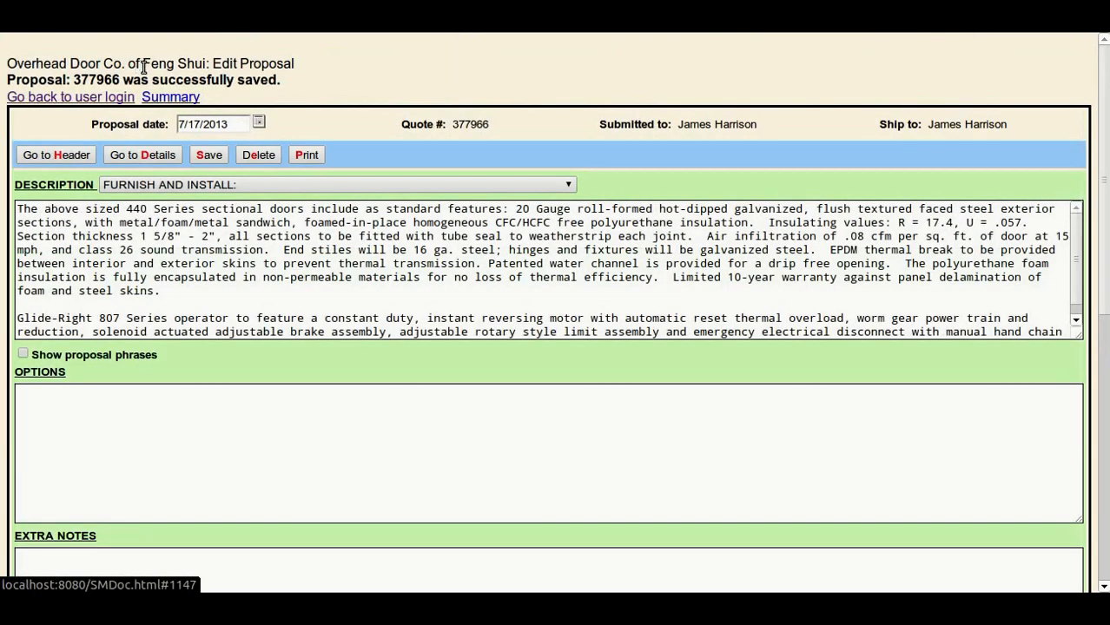
# Transfer the quote's 440 Series Residential Door, Glide-Right 807 Series Operator and Special Mind Reader Activator lines into the proposal.
pyautogui.click(150, 157)
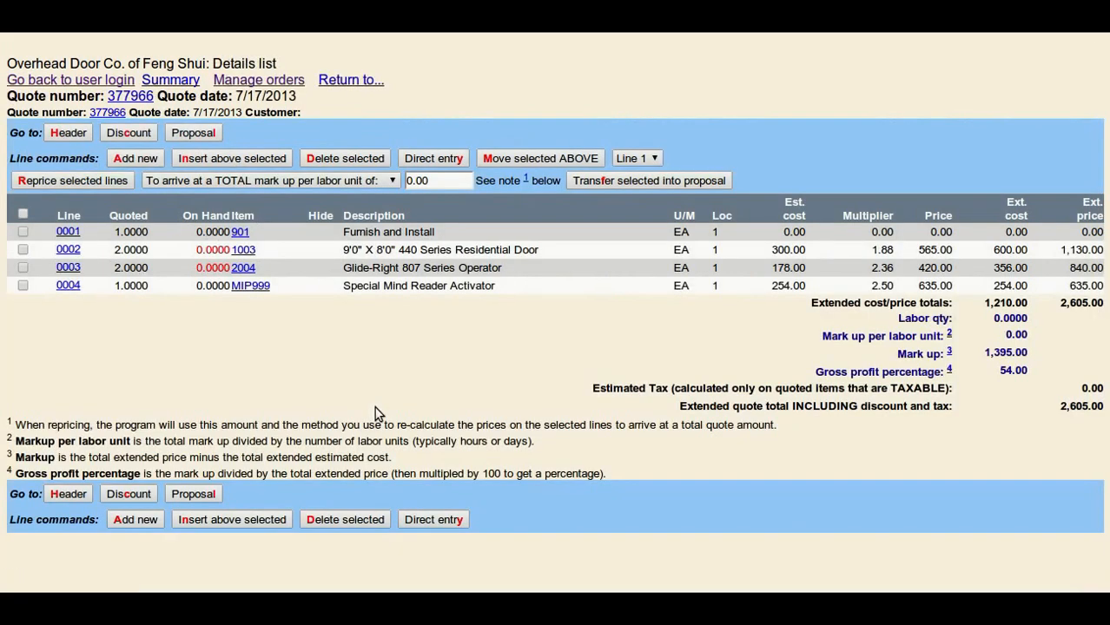
pyautogui.click(22, 249)
pyautogui.click(22, 268)
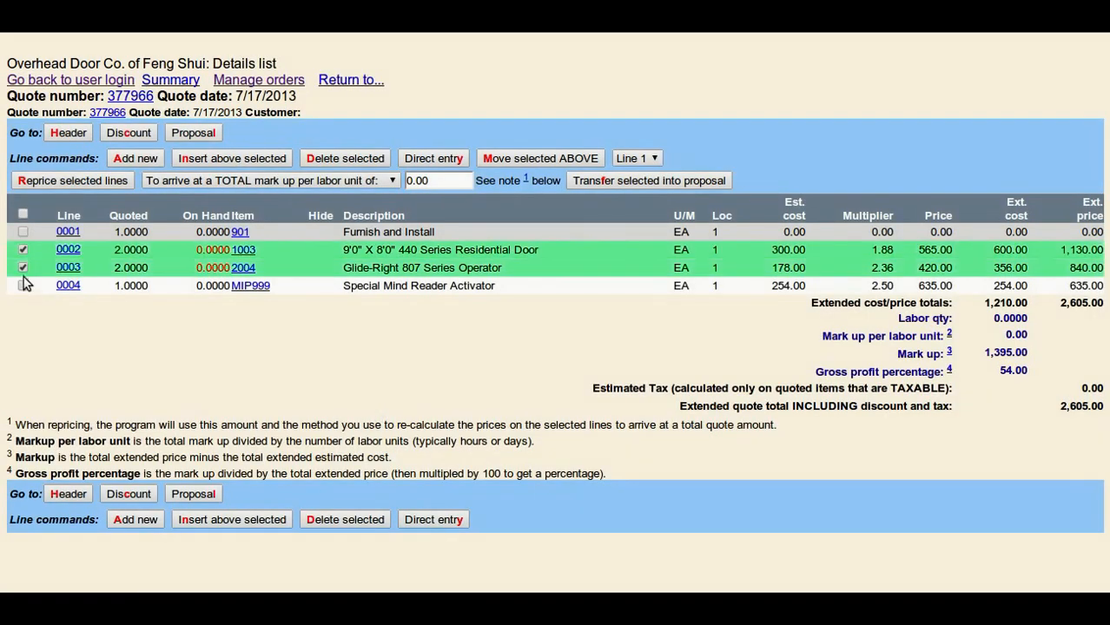
pyautogui.click(22, 286)
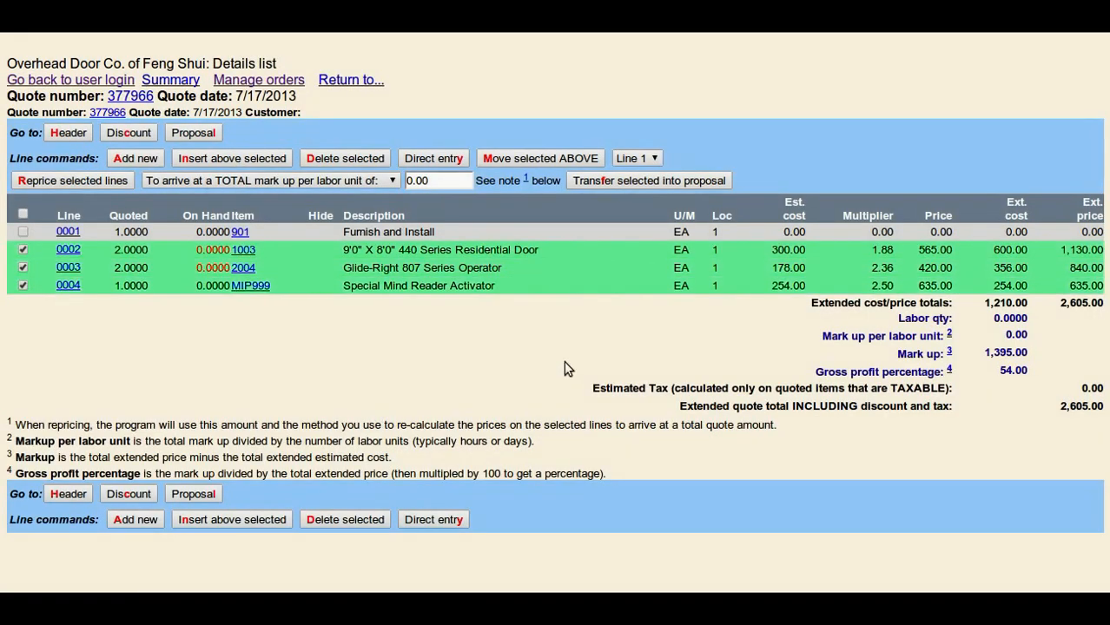
pyautogui.click(642, 181)
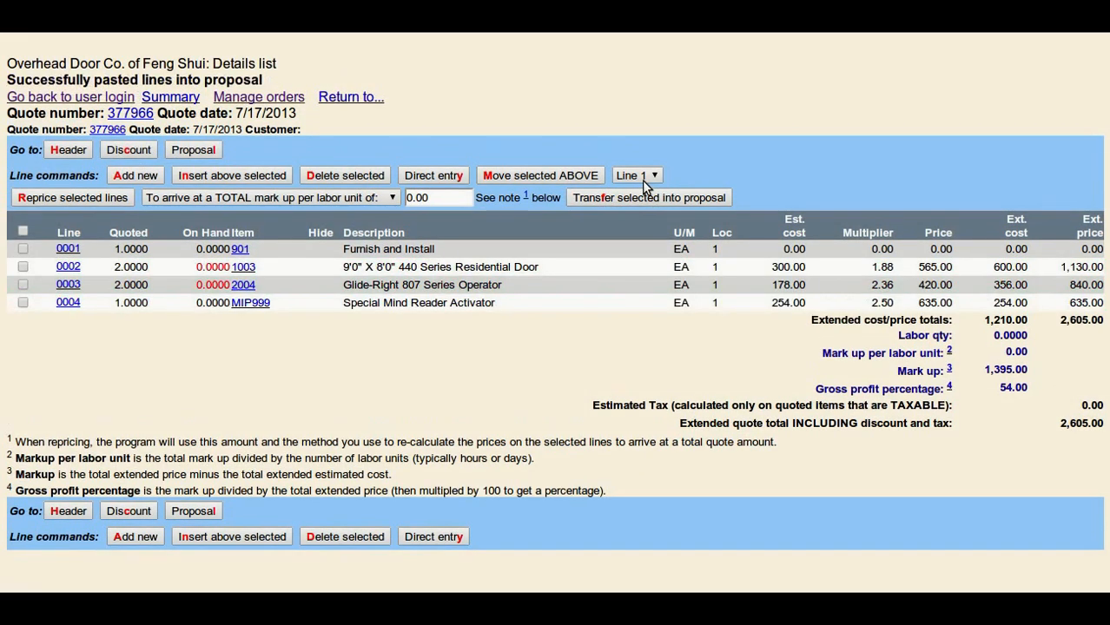
# Move the three transferred item lines to the start of the proposal description, above the 440 Series paragraph with a blank line between, and save.
pyautogui.click(216, 152)
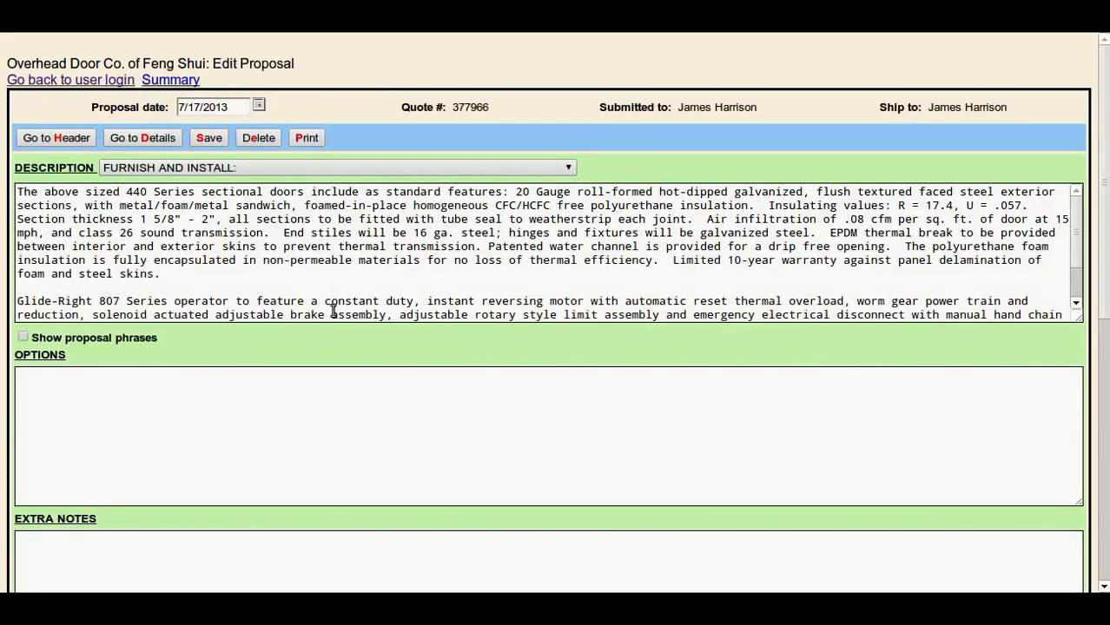
pyautogui.scroll(-3, 329, 303)
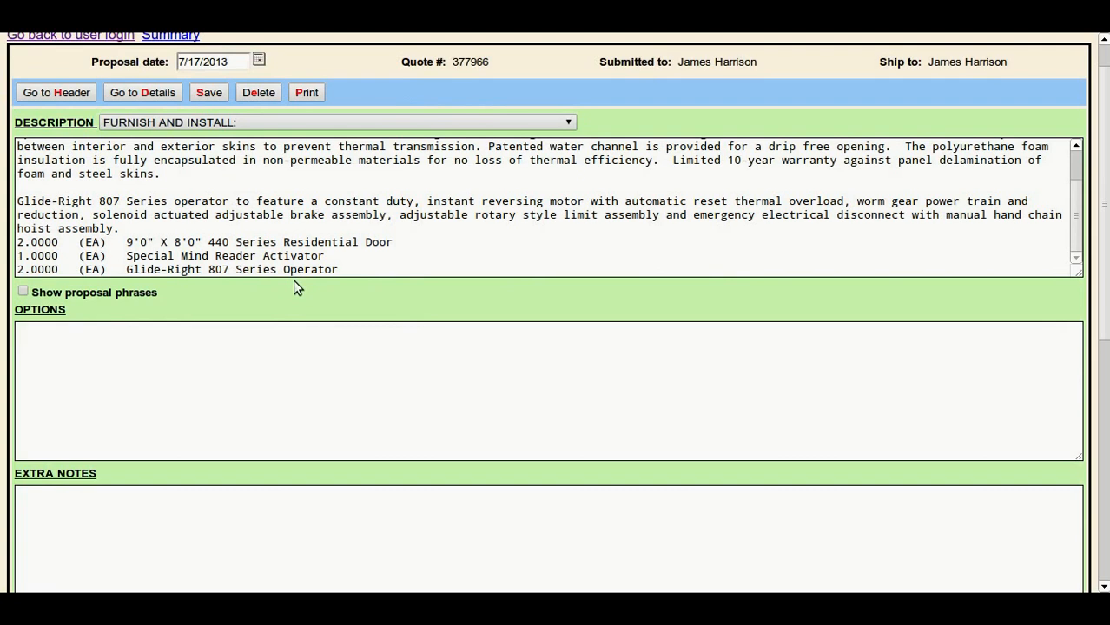
pyautogui.moveTo(19, 236); pyautogui.dragTo(293, 305)
pyautogui.hotkey('ctrl', 'c')
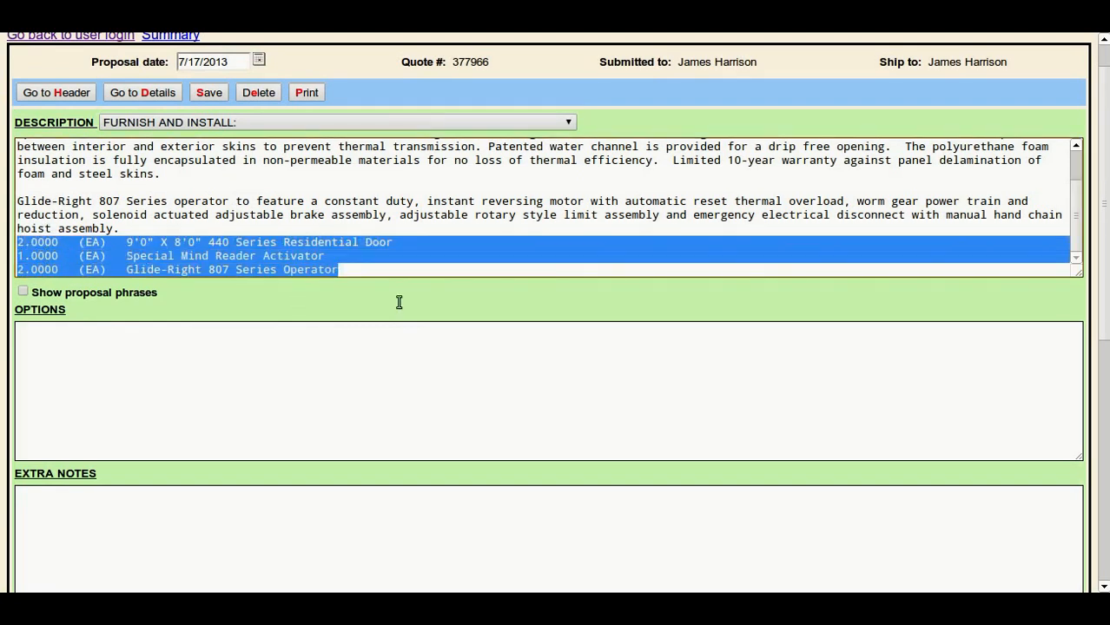
pyautogui.press('Delete')
pyautogui.scroll(5, 437, 301)
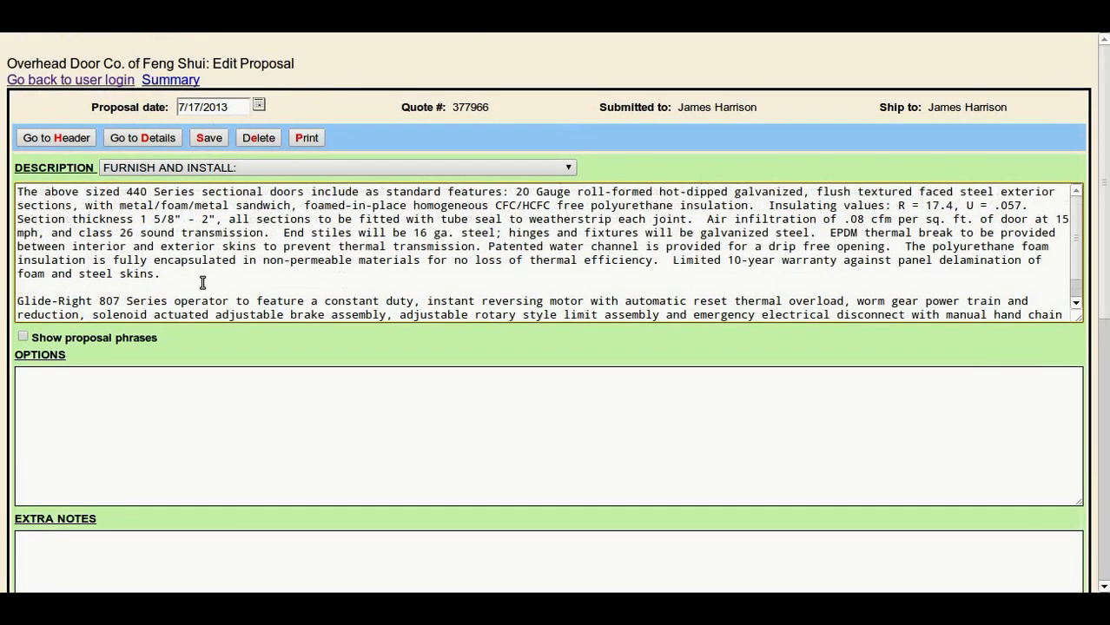
pyautogui.click(15, 192)
pyautogui.press('Return')
pyautogui.press('Return')
pyautogui.hotkey('ctrl', 'v')
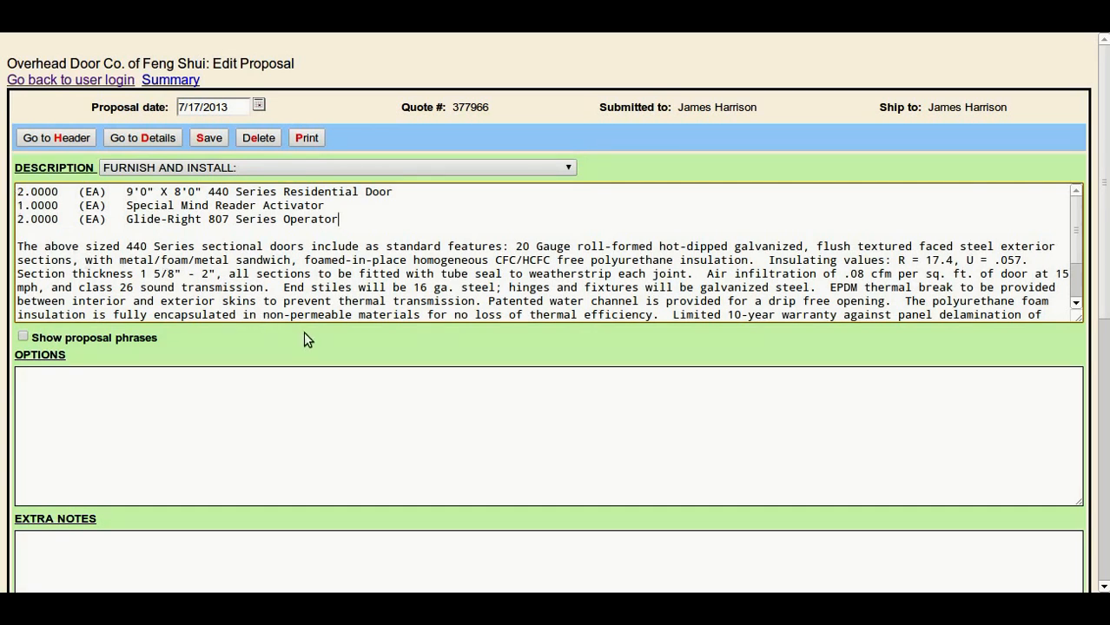
pyautogui.click(209, 138)
# Mark the proposal as approved and save it.
pyautogui.scroll(-7, 380, 280)
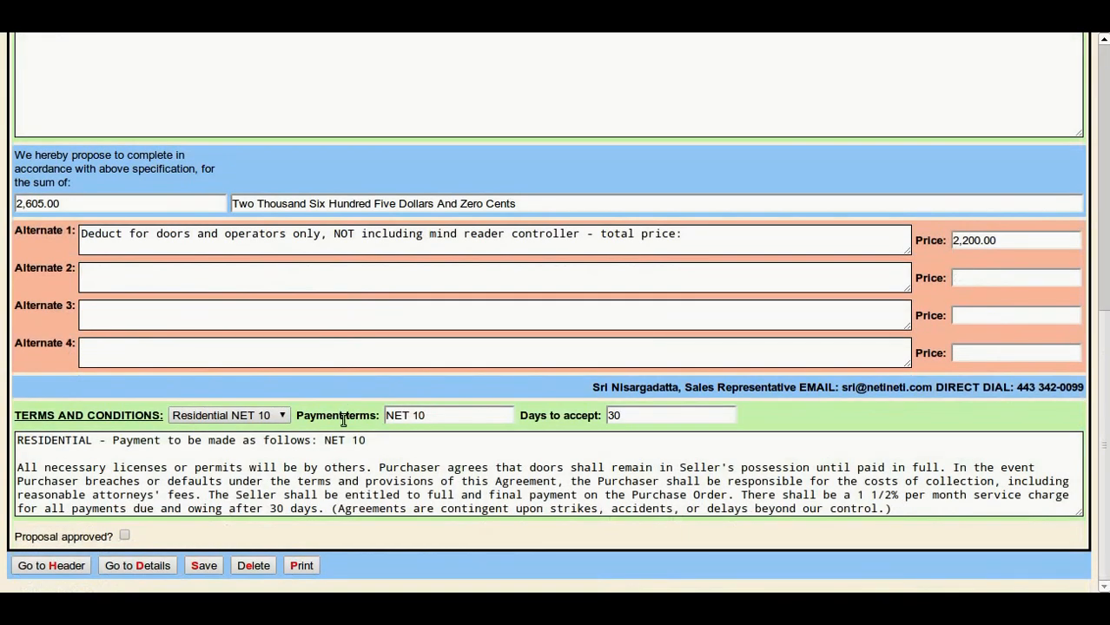
pyautogui.click(125, 537)
pyautogui.click(205, 569)
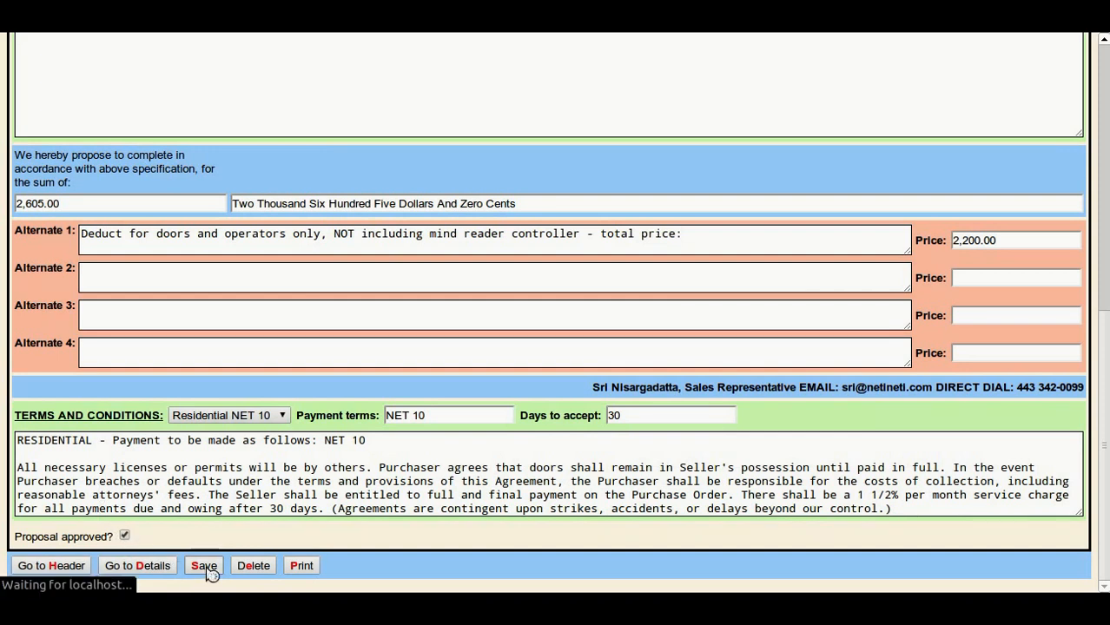
# Generate the printable proposal with the salesperson's signature included.
pyautogui.scroll(-3, 286, 469)
pyautogui.scroll(3, 290, 471)
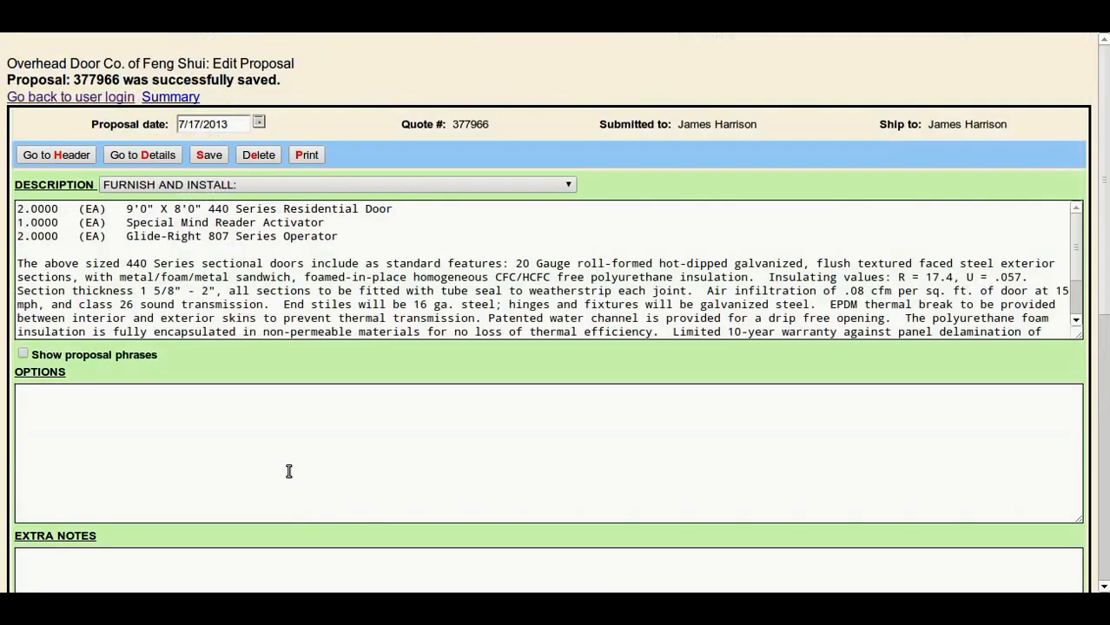
pyautogui.click(312, 156)
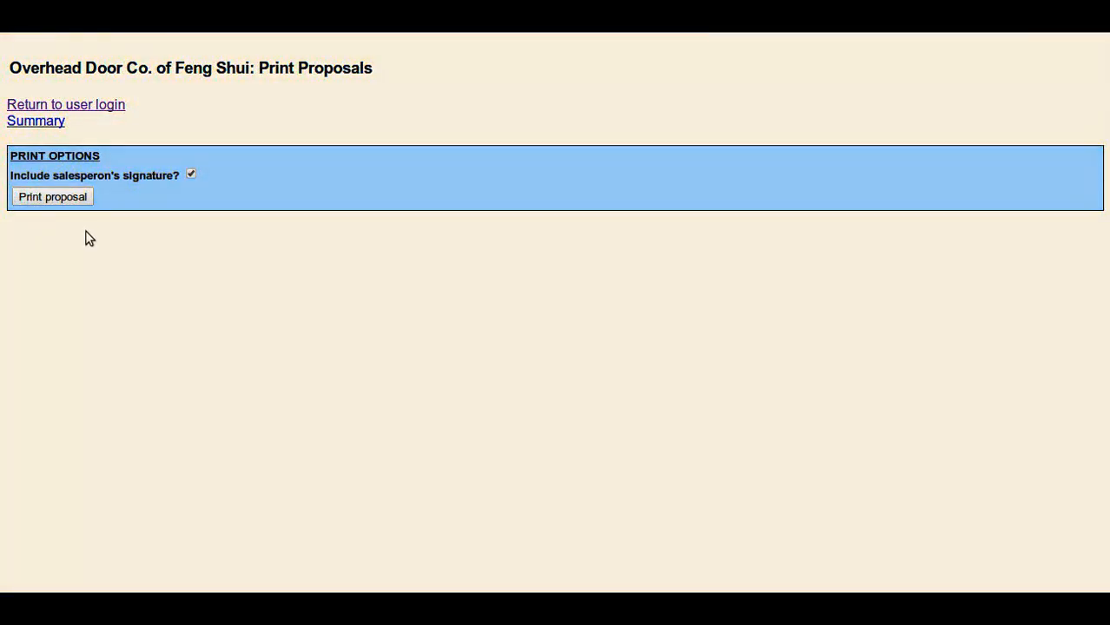
pyautogui.click(72, 199)
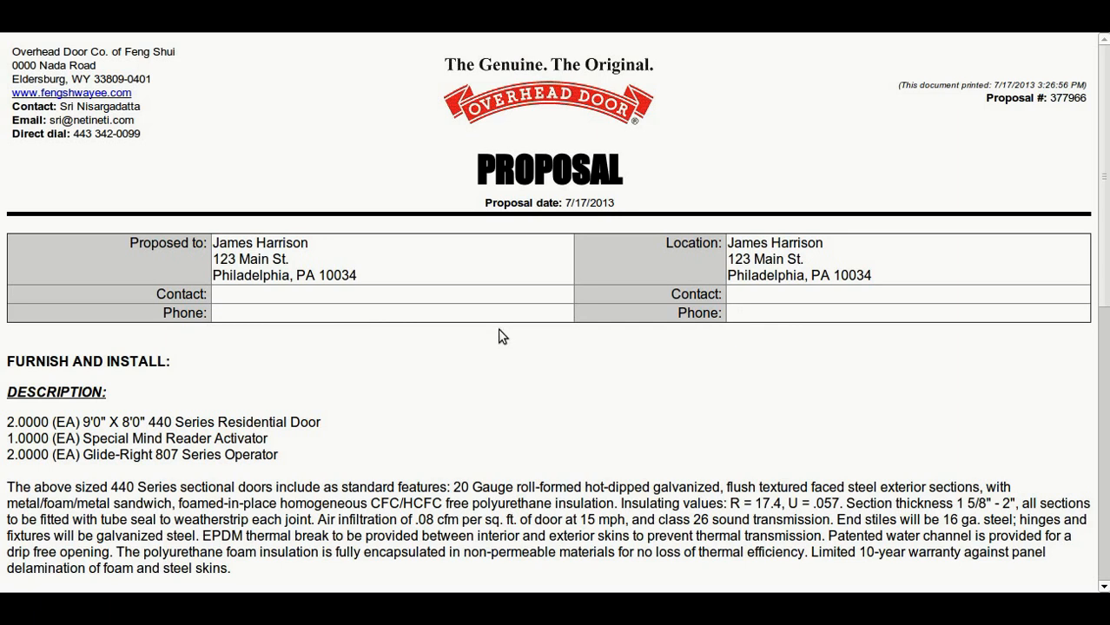
# Examine the printed proposal from header to acceptance lines, including the print timestamps, description, sum, alternate, terms and signature.
pyautogui.moveTo(900, 87); pyautogui.dragTo(1087, 90)
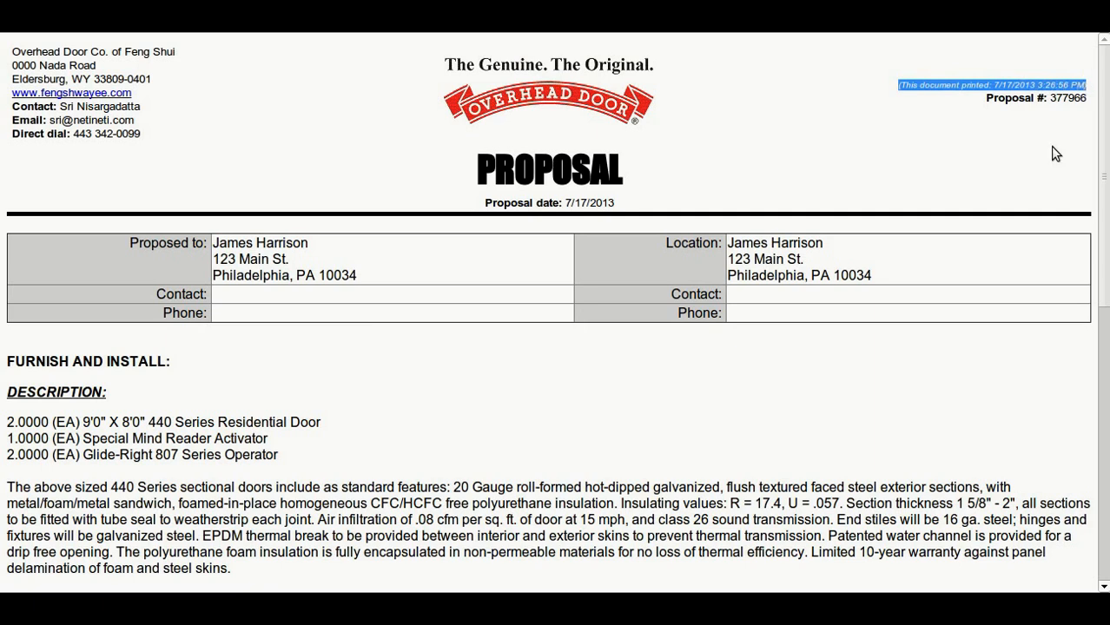
pyautogui.scroll(-9, 485, 330)
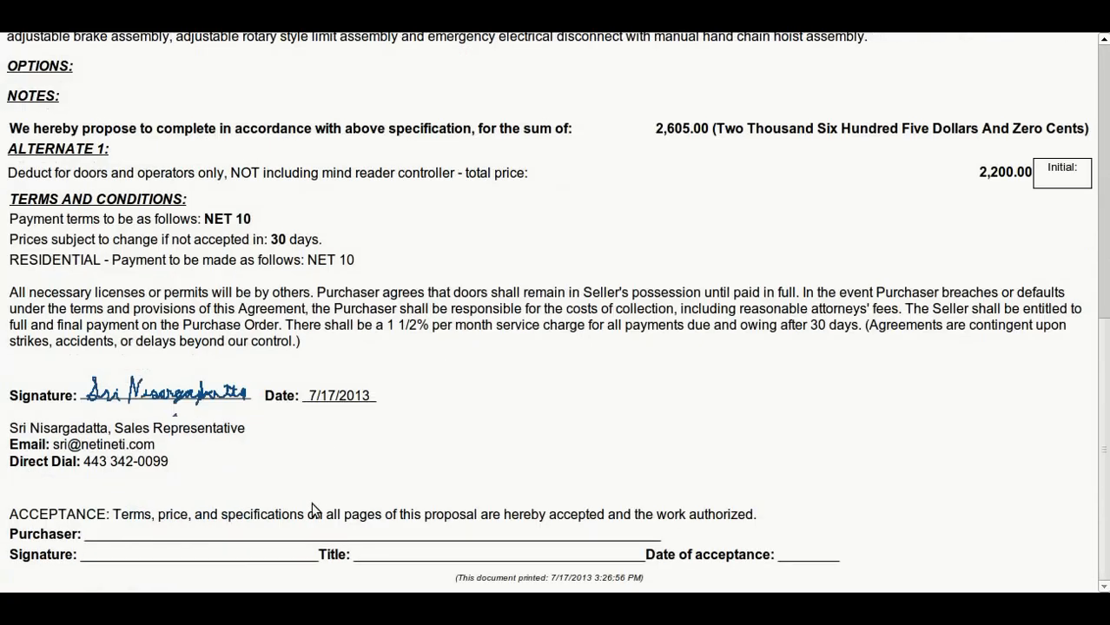
pyautogui.moveTo(458, 578); pyautogui.dragTo(656, 585)
pyautogui.scroll(10, 648, 429)
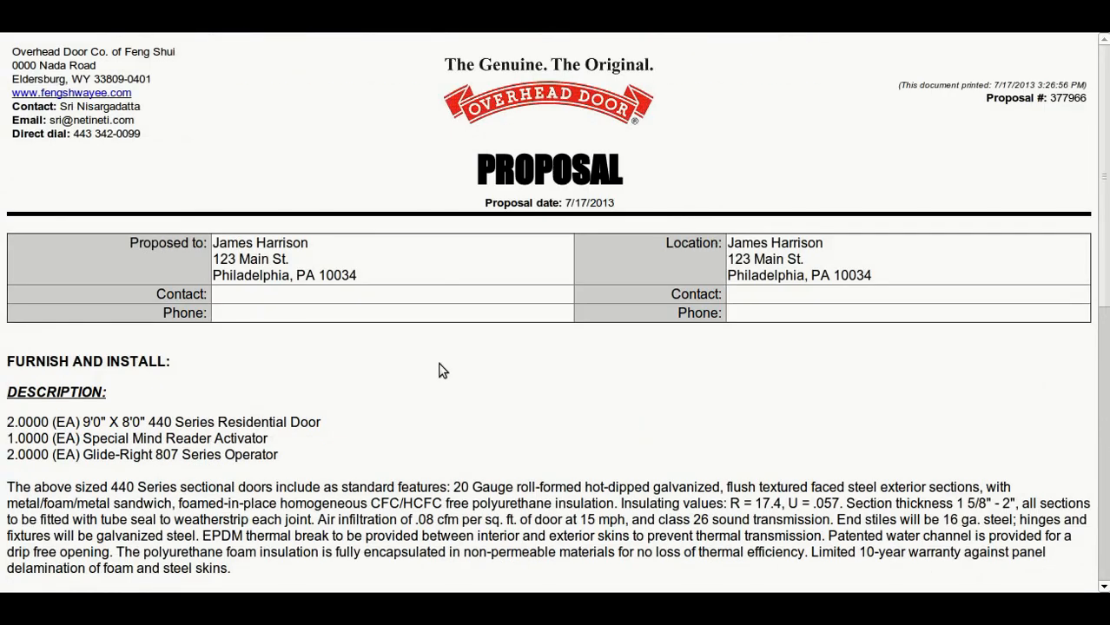
pyautogui.scroll(-3, 441, 365)
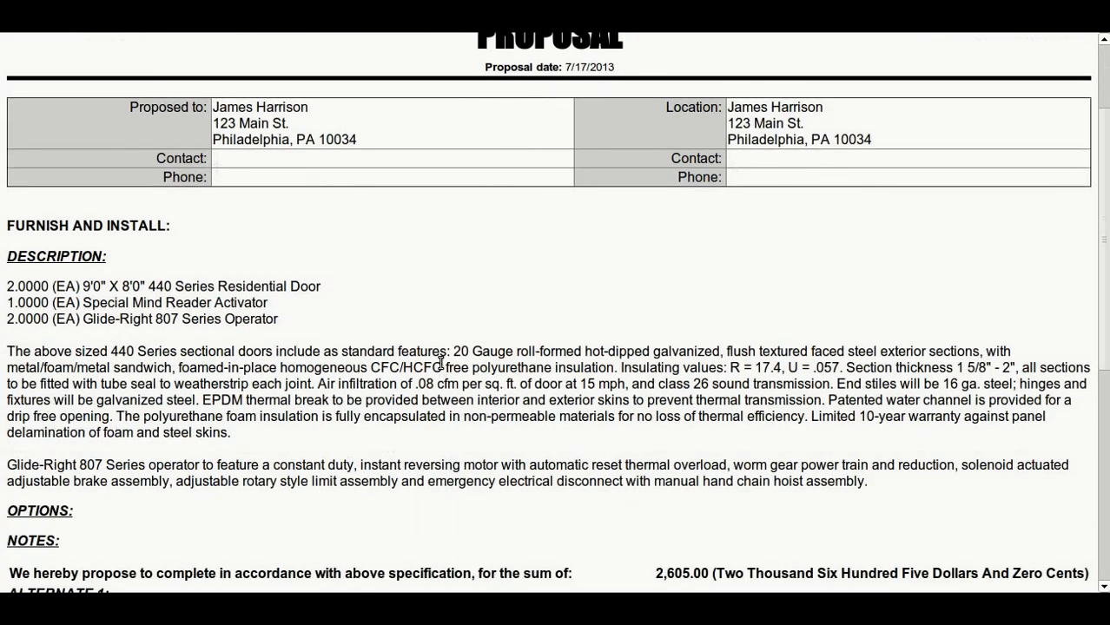
pyautogui.scroll(-3, 210, 283)
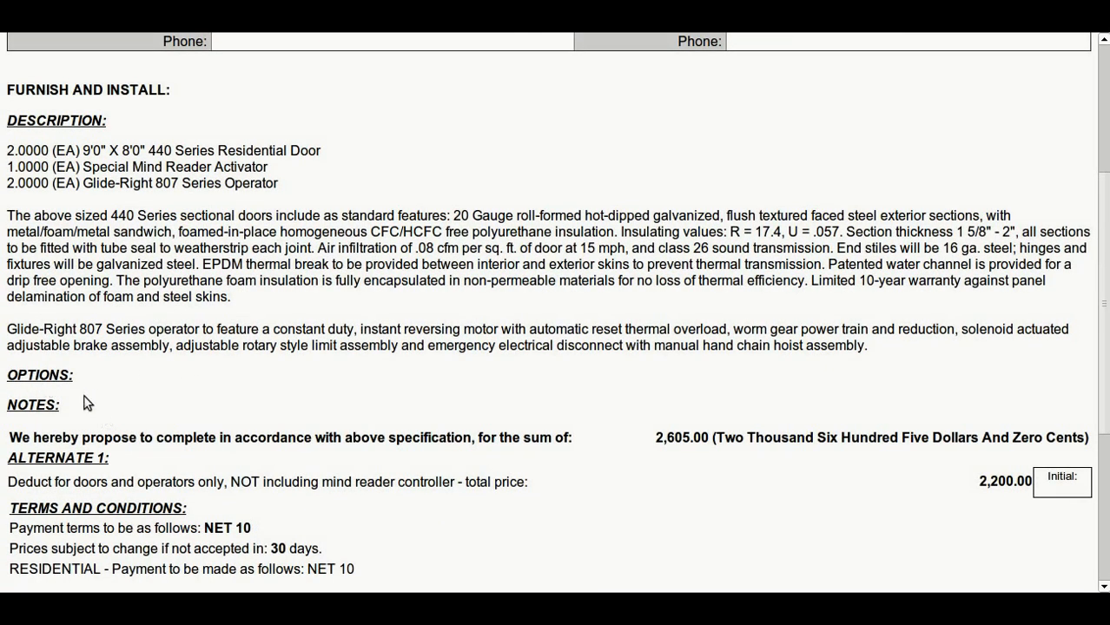
pyautogui.scroll(-3, 118, 413)
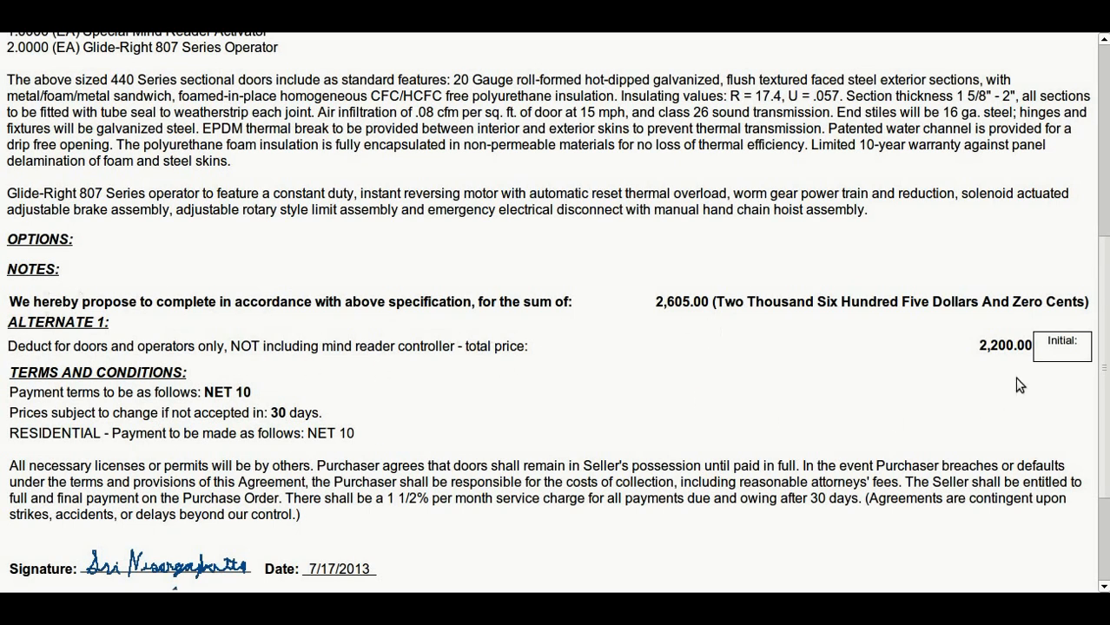
pyautogui.scroll(-2, 323, 383)
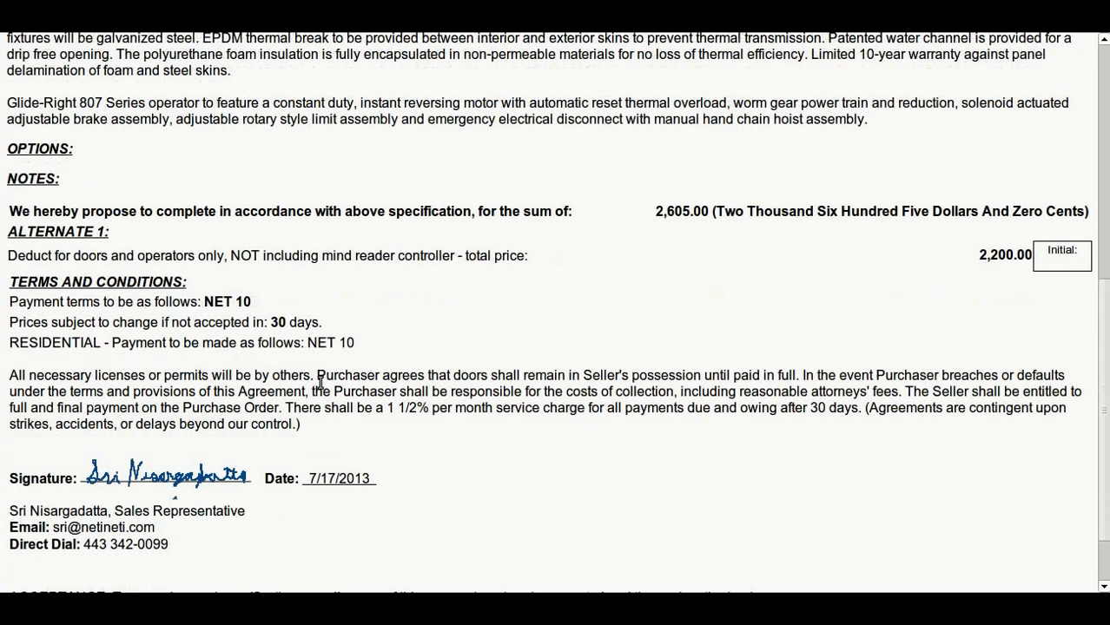
pyautogui.scroll(-2, 160, 345)
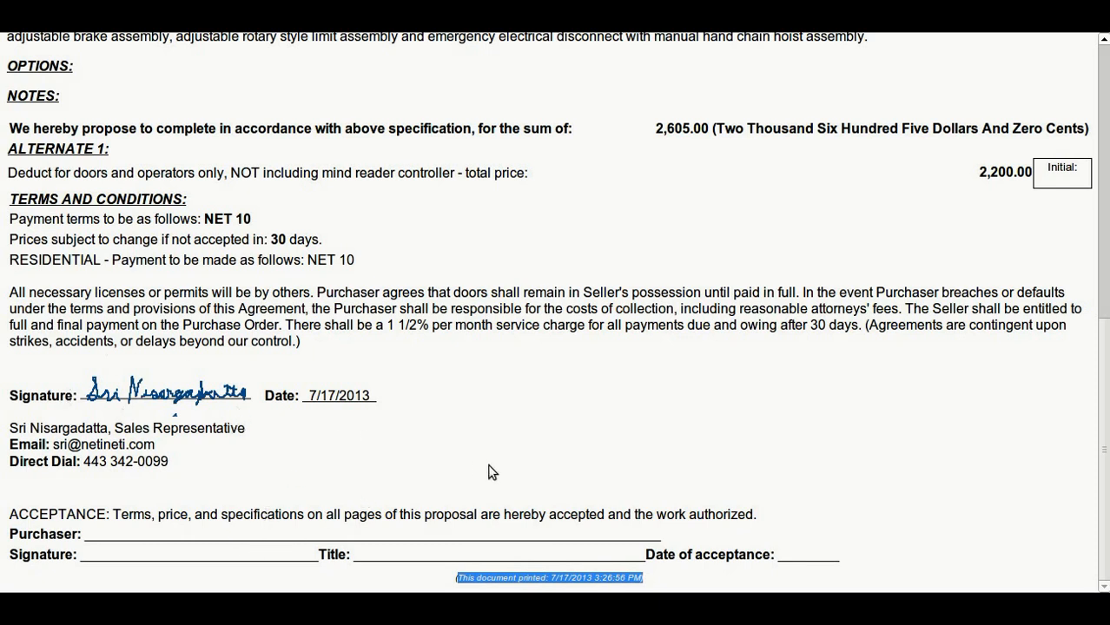
pyautogui.scroll(10, 506, 481)
pyautogui.scroll(-7, 508, 484)
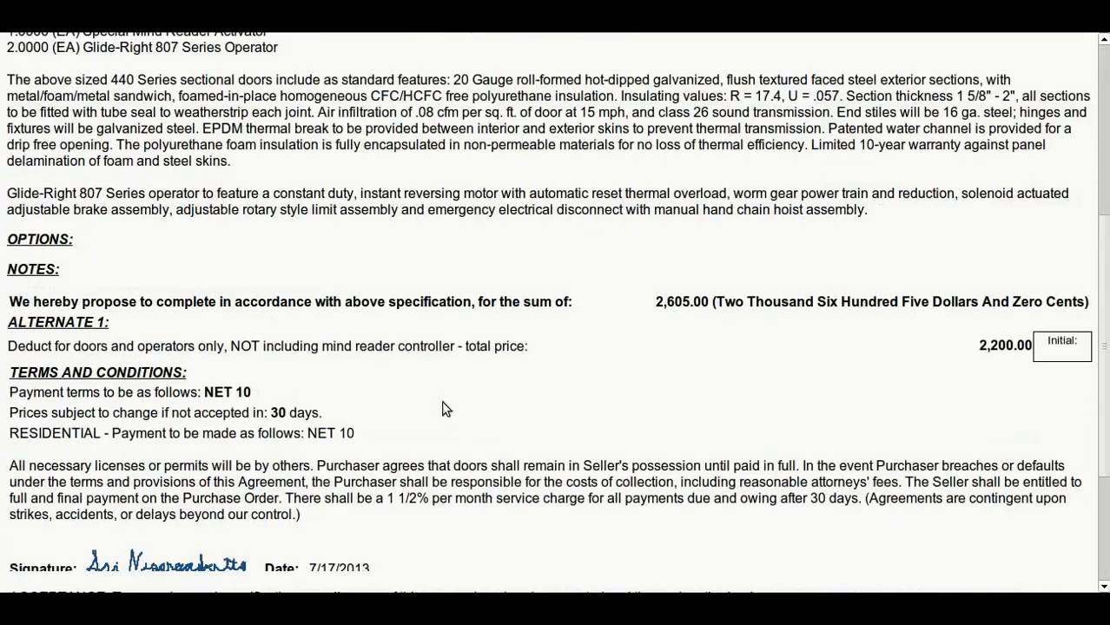
pyautogui.scroll(3, 484, 413)
pyautogui.scroll(4, 483, 413)
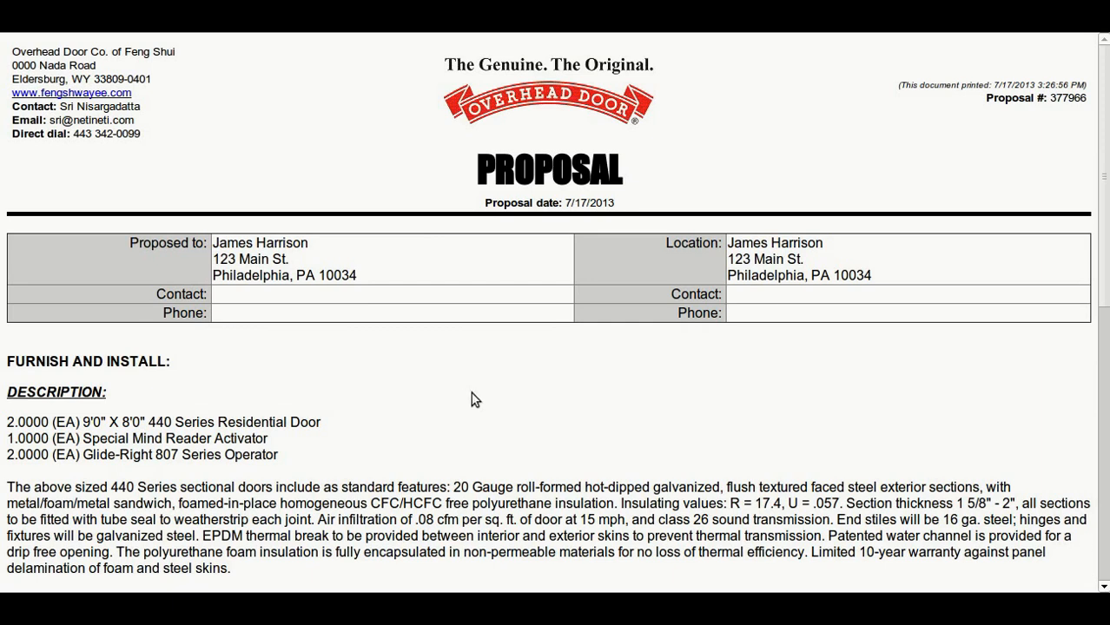
pyautogui.scroll(-7, 478, 426)
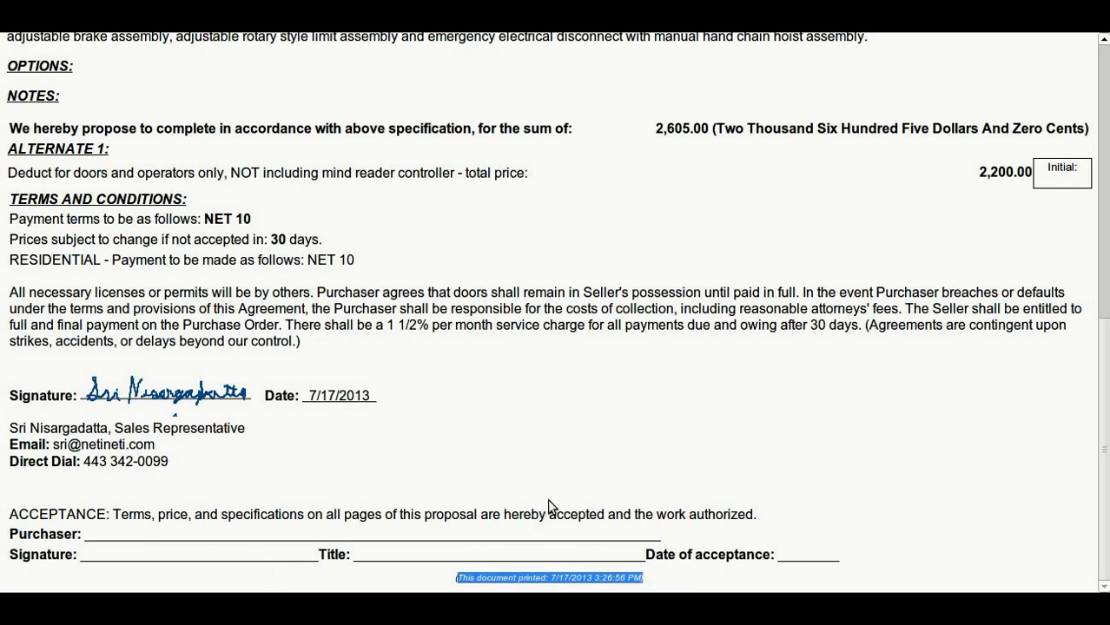
pyautogui.scroll(10, 547, 499)
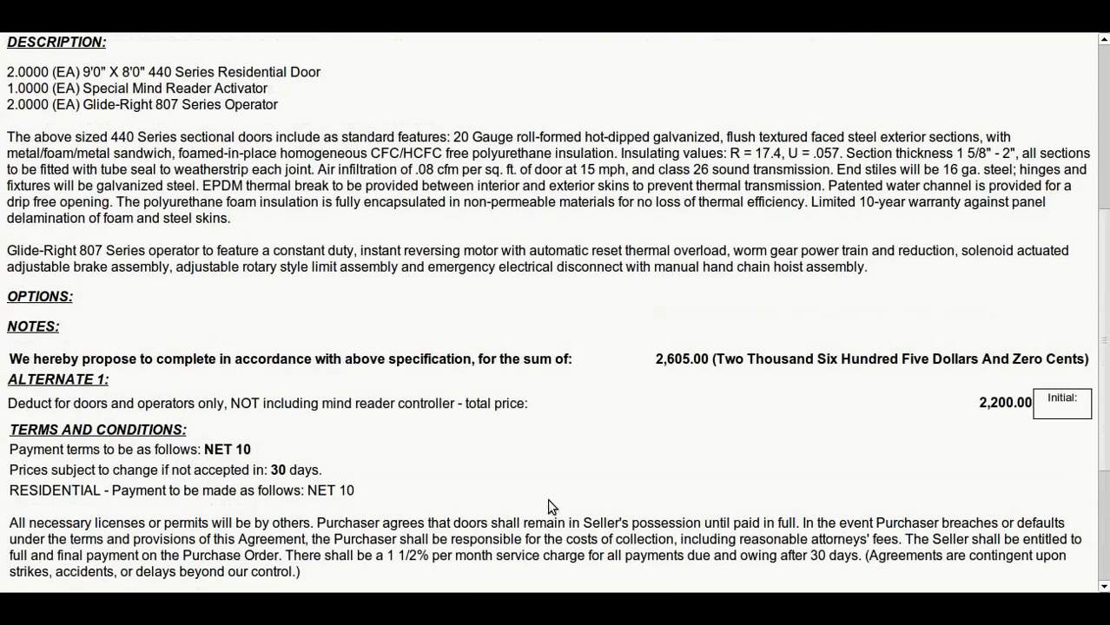